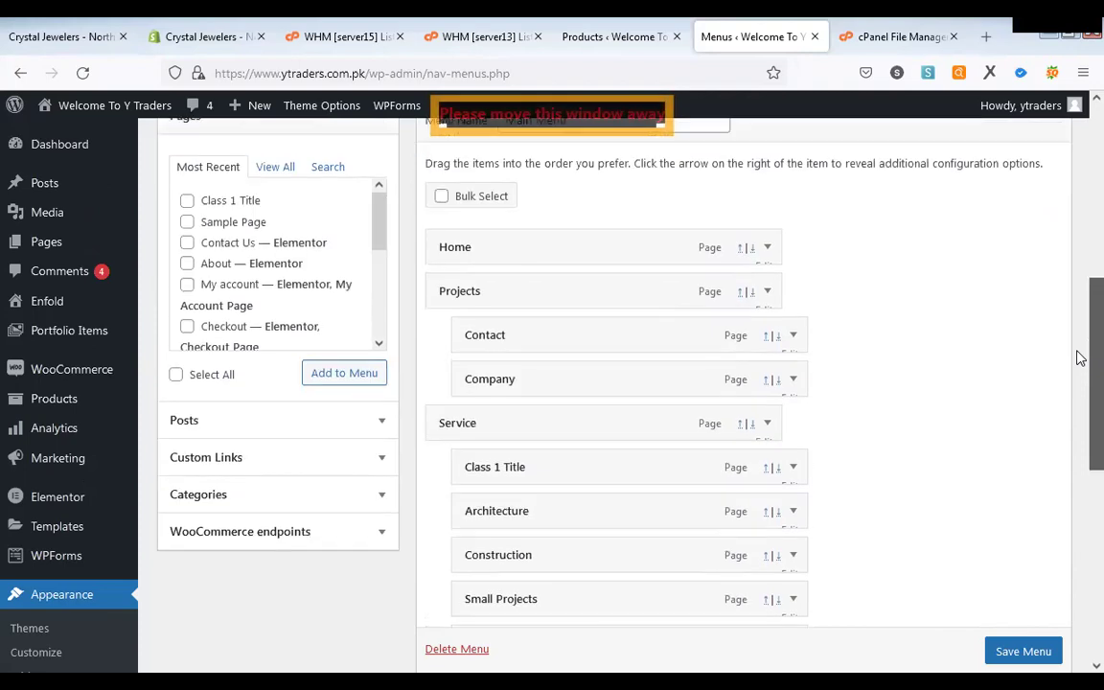
# Step: Examine the items of the site's main navigation menu and the entries of the store's product list
pyautogui.scroll(-1, 1078, 376)
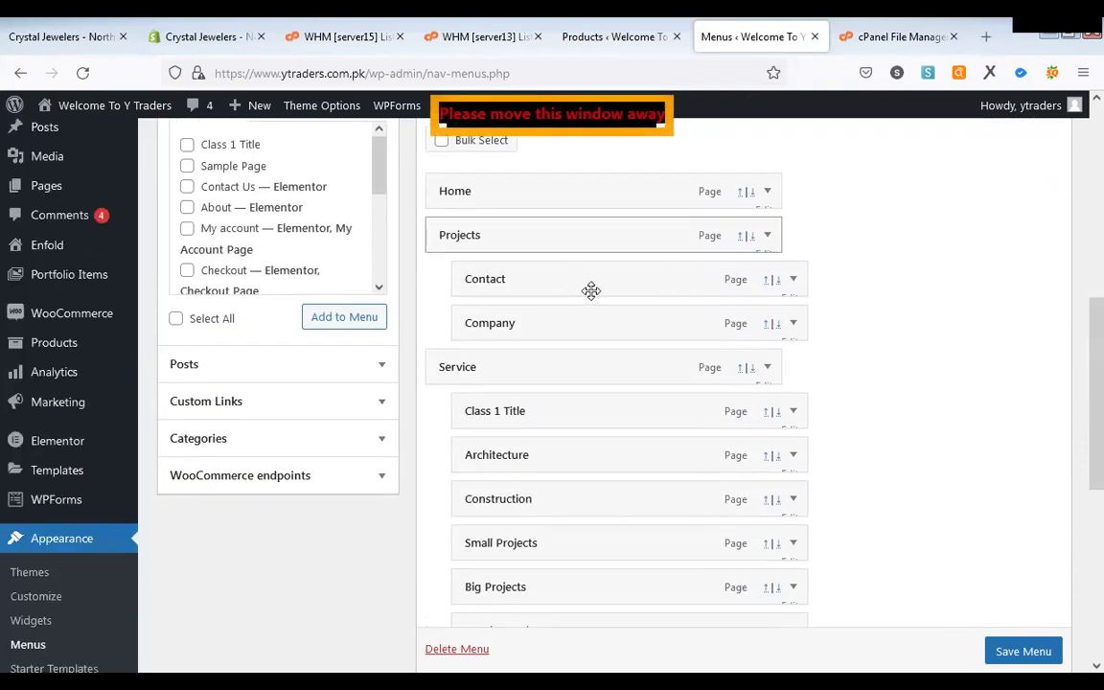
pyautogui.scroll(-3, 806, 453)
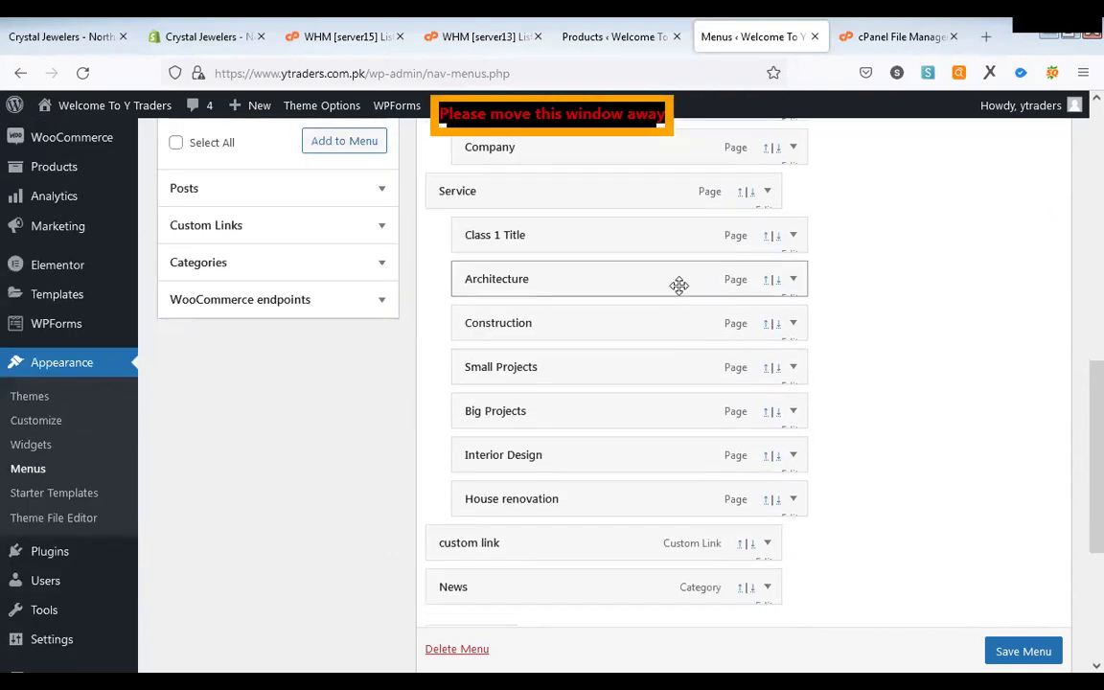
pyautogui.click(601, 25)
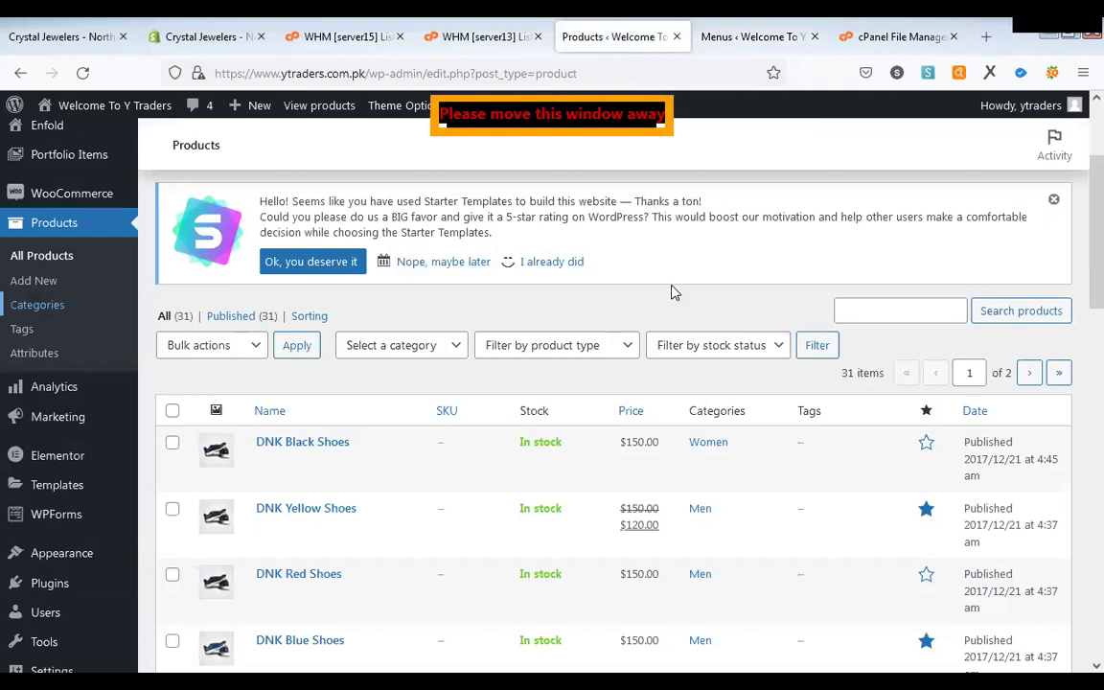
pyautogui.scroll(-3, 674, 292)
pyautogui.scroll(3, 672, 291)
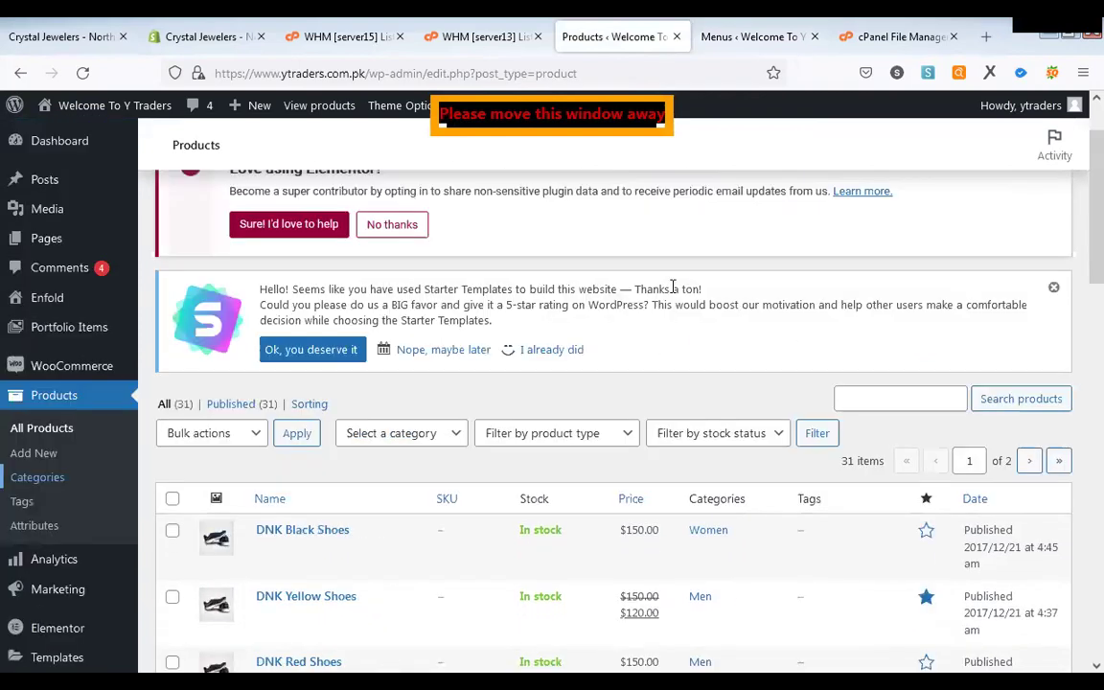
pyautogui.scroll(-3, 605, 290)
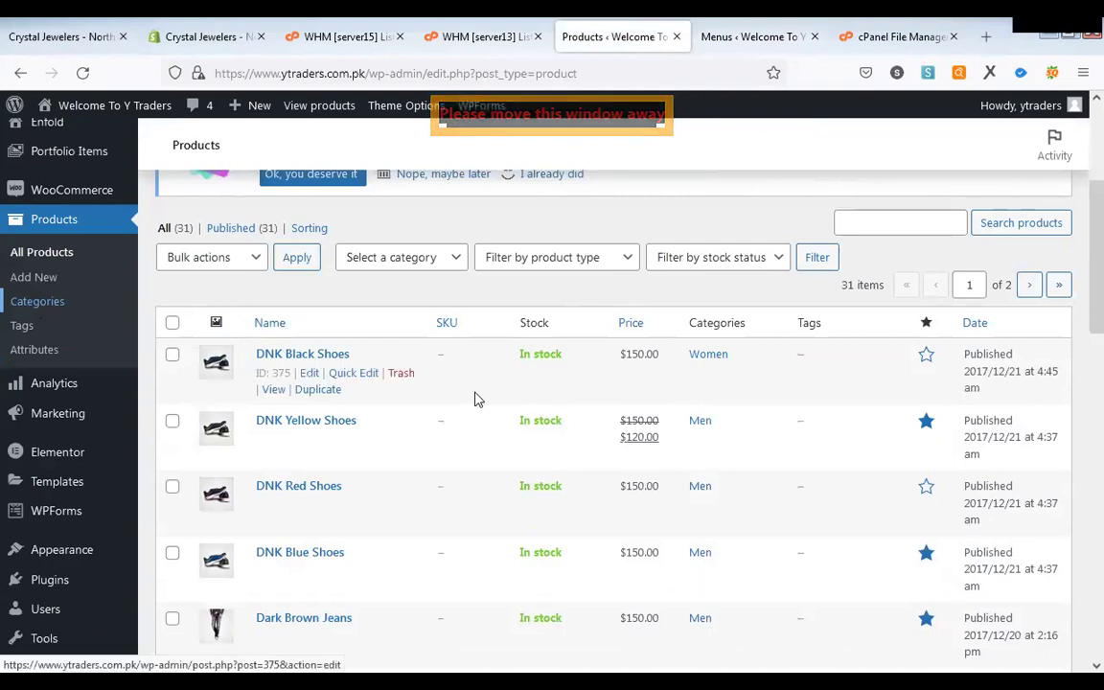
pyautogui.scroll(-6, 441, 393)
pyautogui.scroll(5, 287, 422)
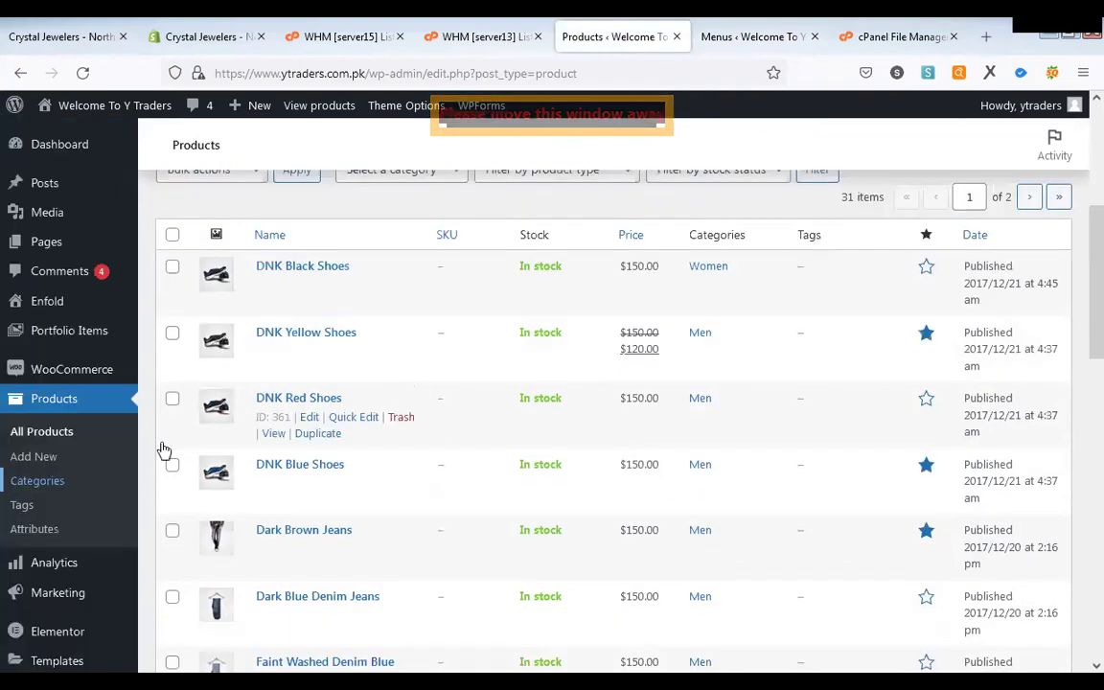
# Step: Open the product categories page in a separate tab and look through the existing categories
pyautogui.middleClick(45, 491)
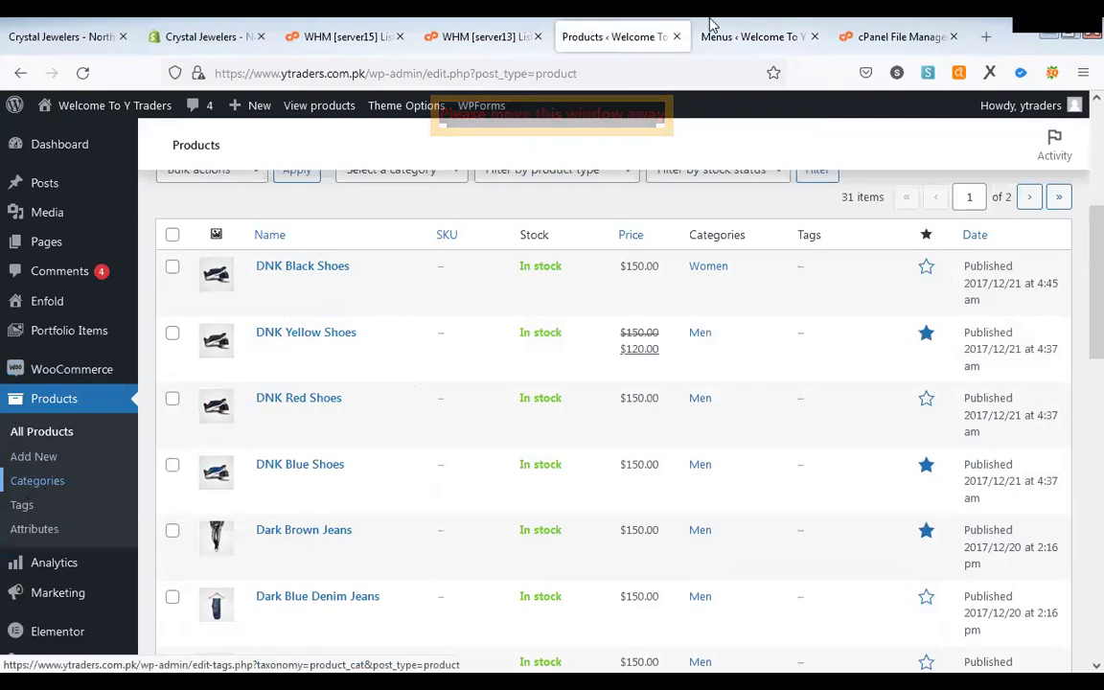
pyautogui.click(709, 25)
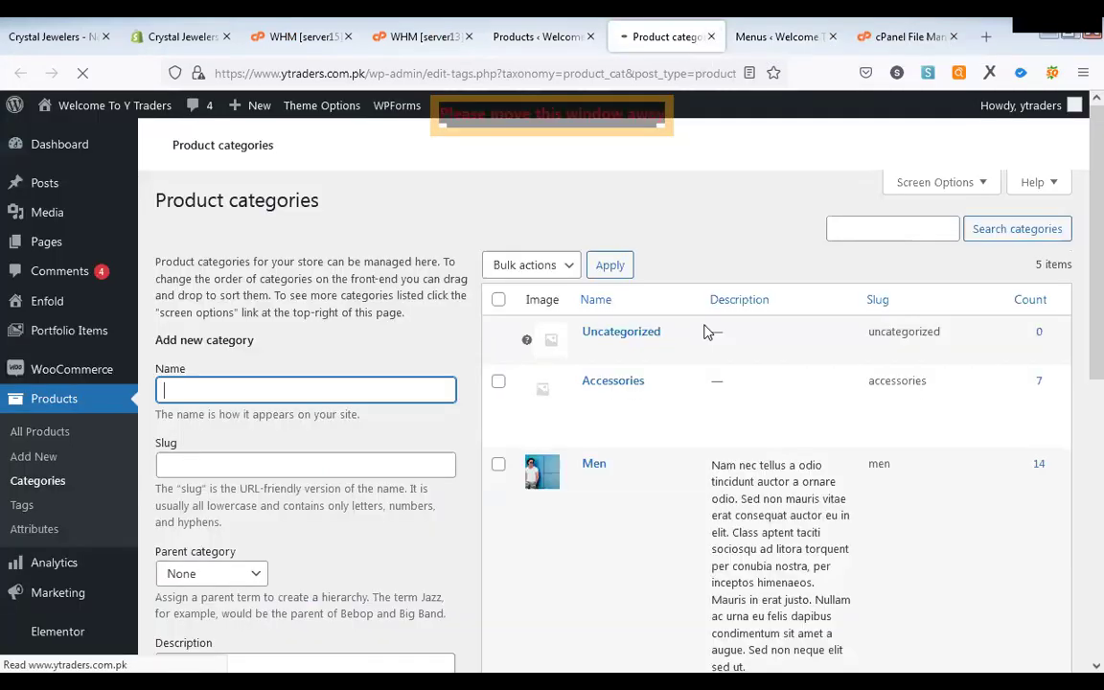
pyautogui.scroll(-5, 708, 330)
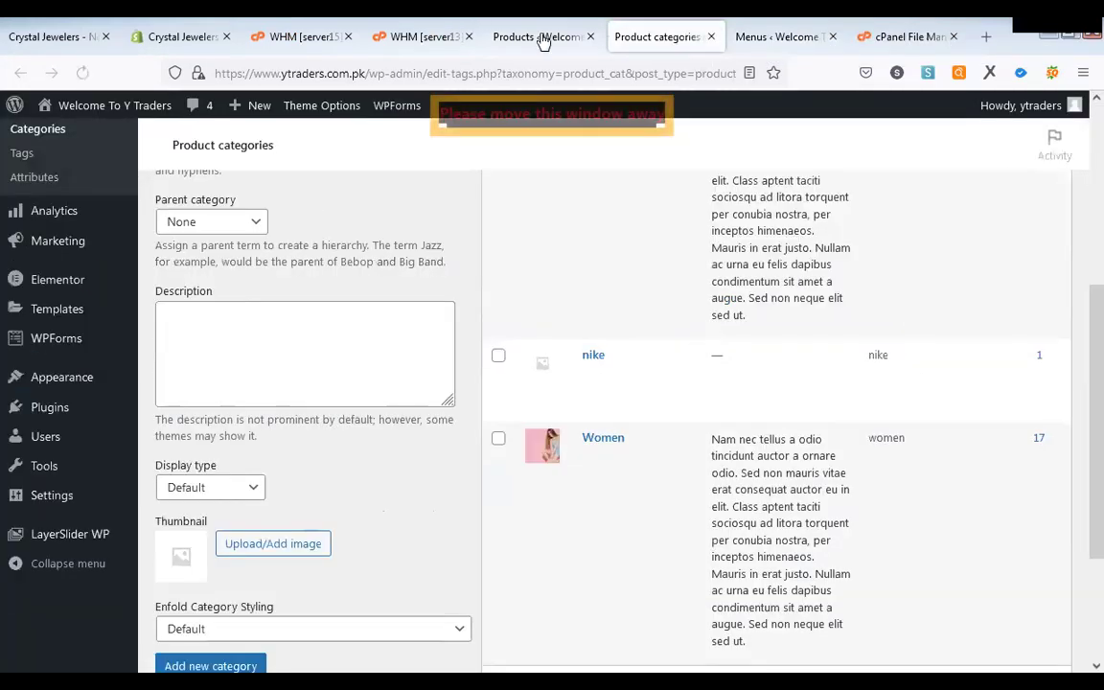
# Step: Explore the quick edit options of DNK Black Shoes, including stock management and the page templates, and discard the changes
pyautogui.click(536, 37)
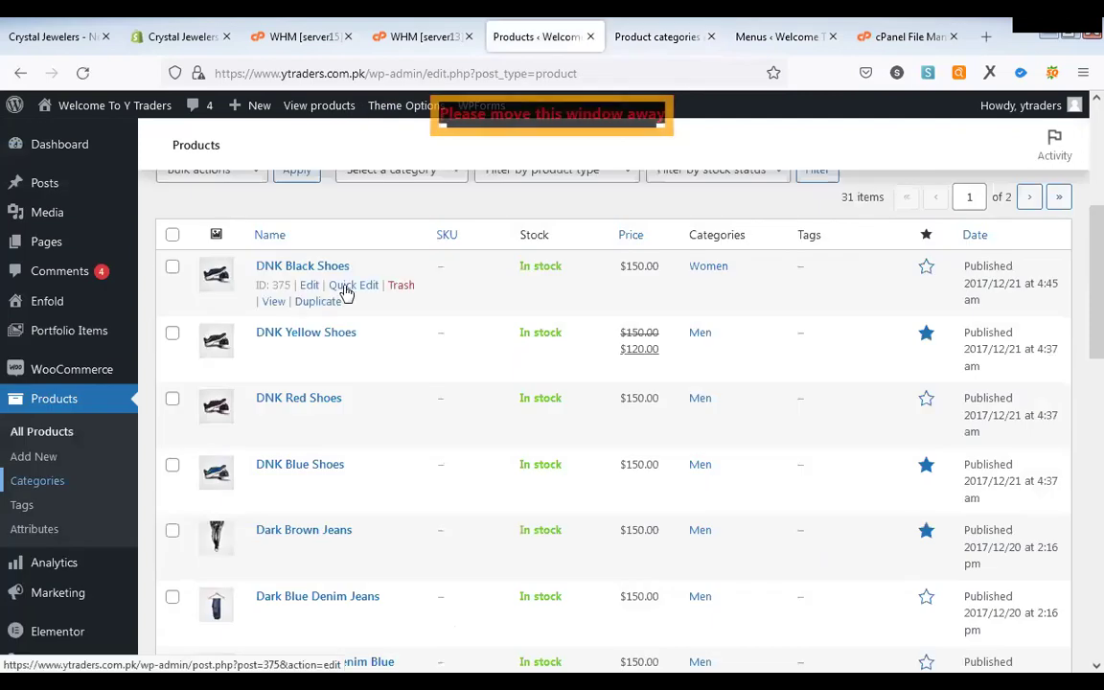
pyautogui.click(347, 285)
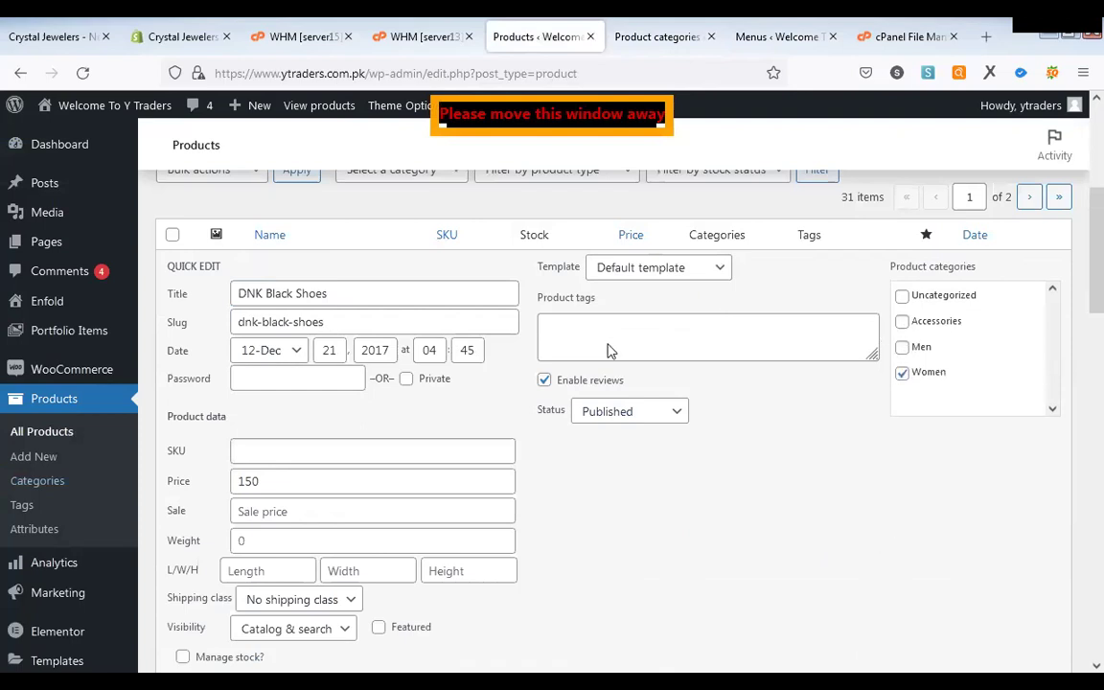
pyautogui.scroll(-3, 607, 349)
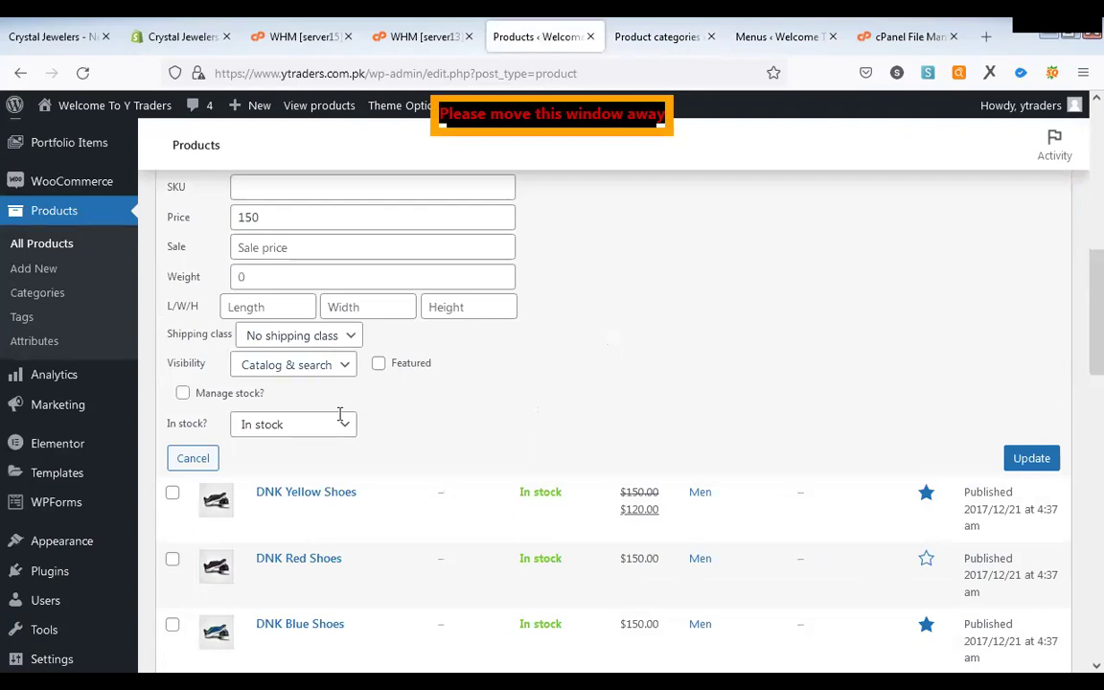
pyautogui.click(182, 393)
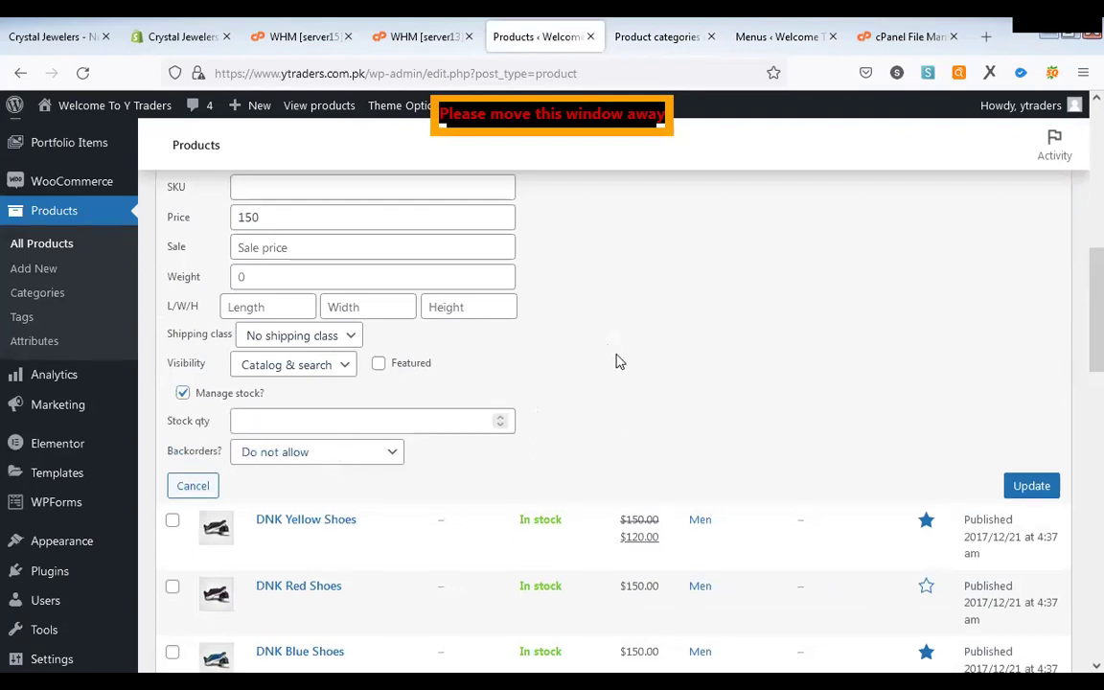
pyautogui.scroll(3, 616, 354)
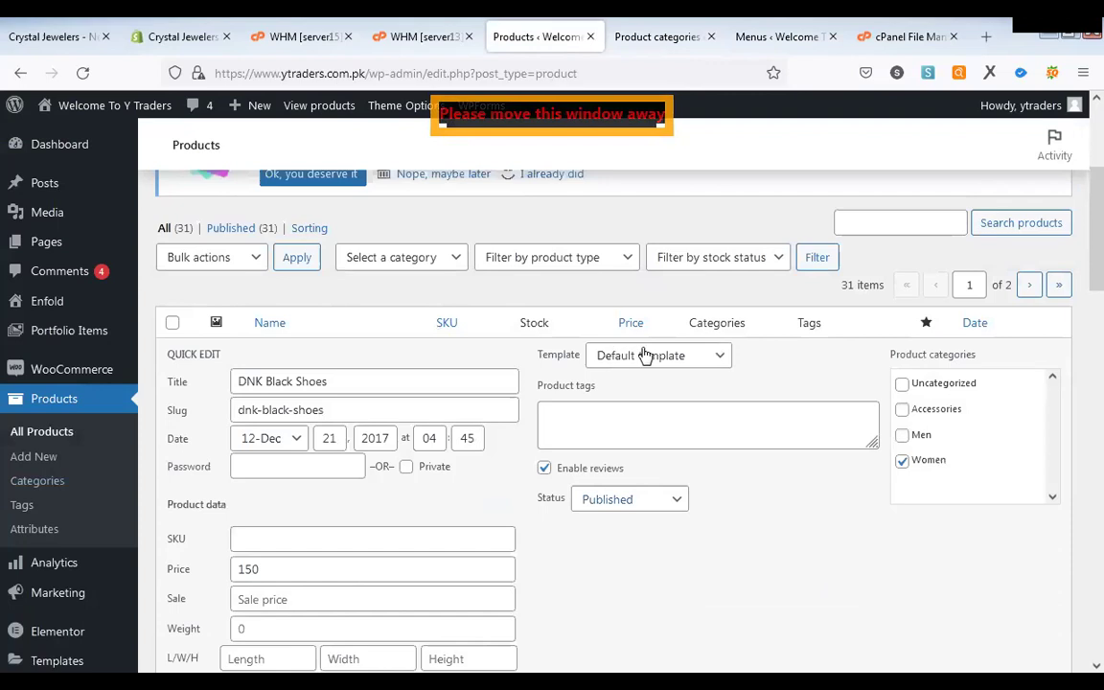
pyautogui.click(692, 358)
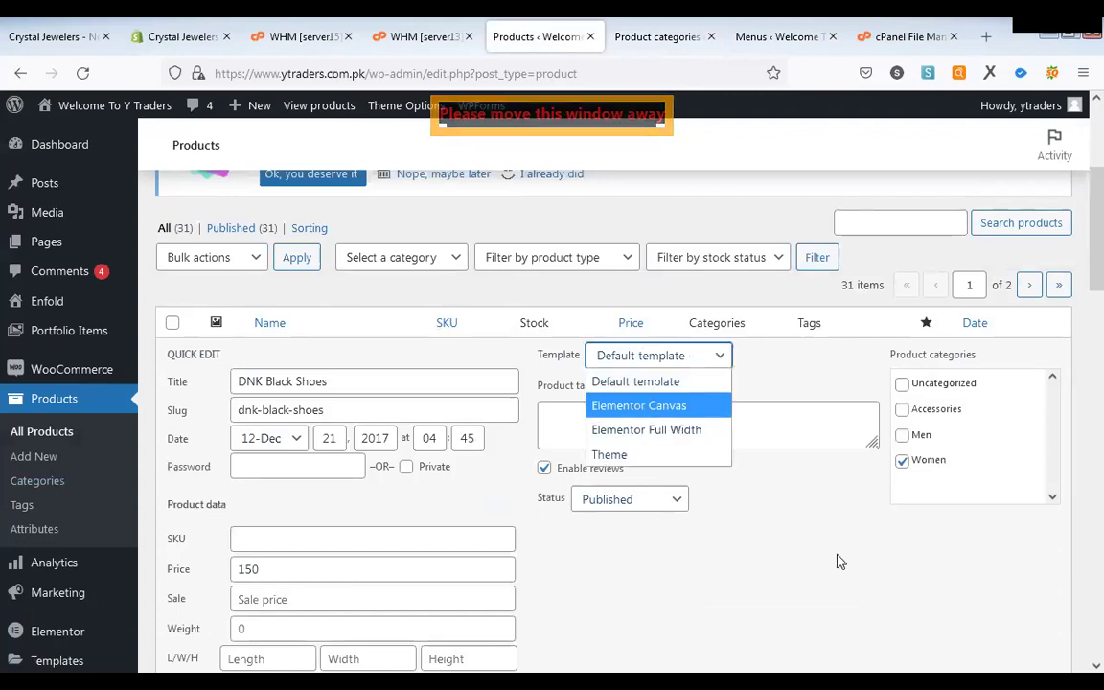
pyautogui.click(922, 389)
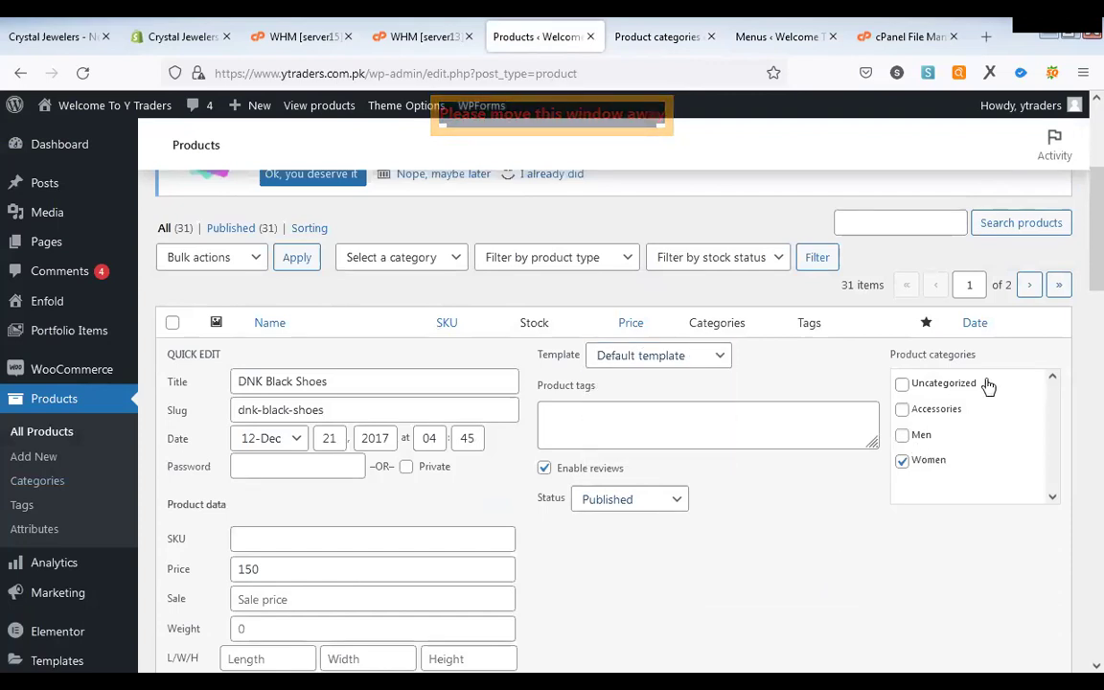
pyautogui.scroll(-4, 717, 460)
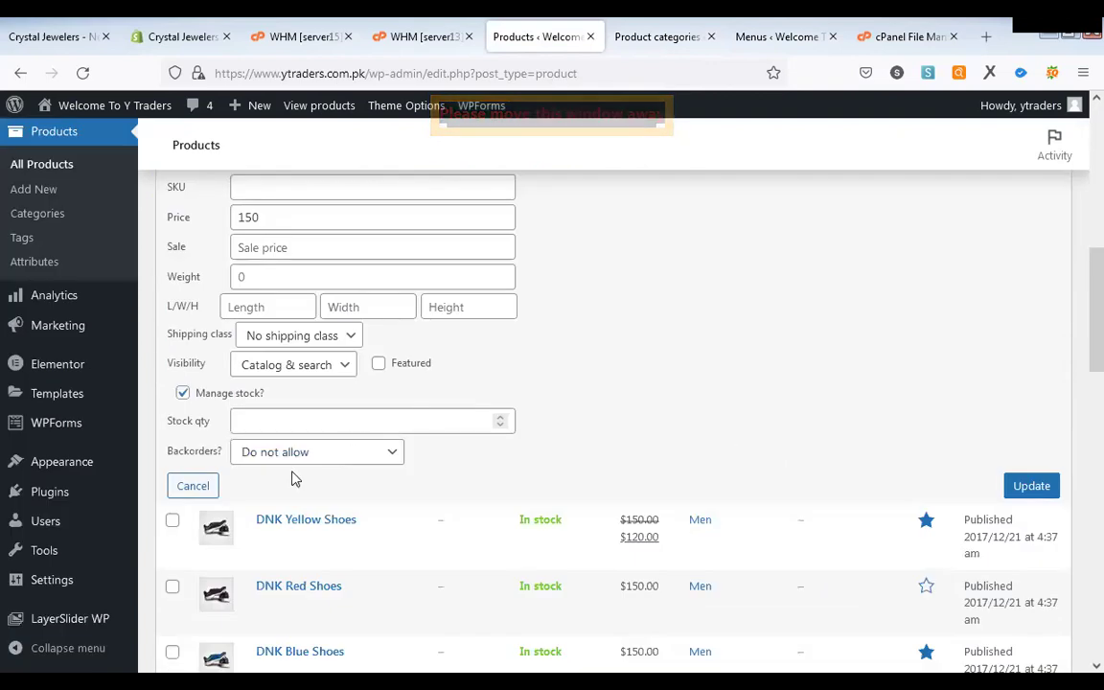
pyautogui.click(191, 485)
pyautogui.scroll(4, 316, 393)
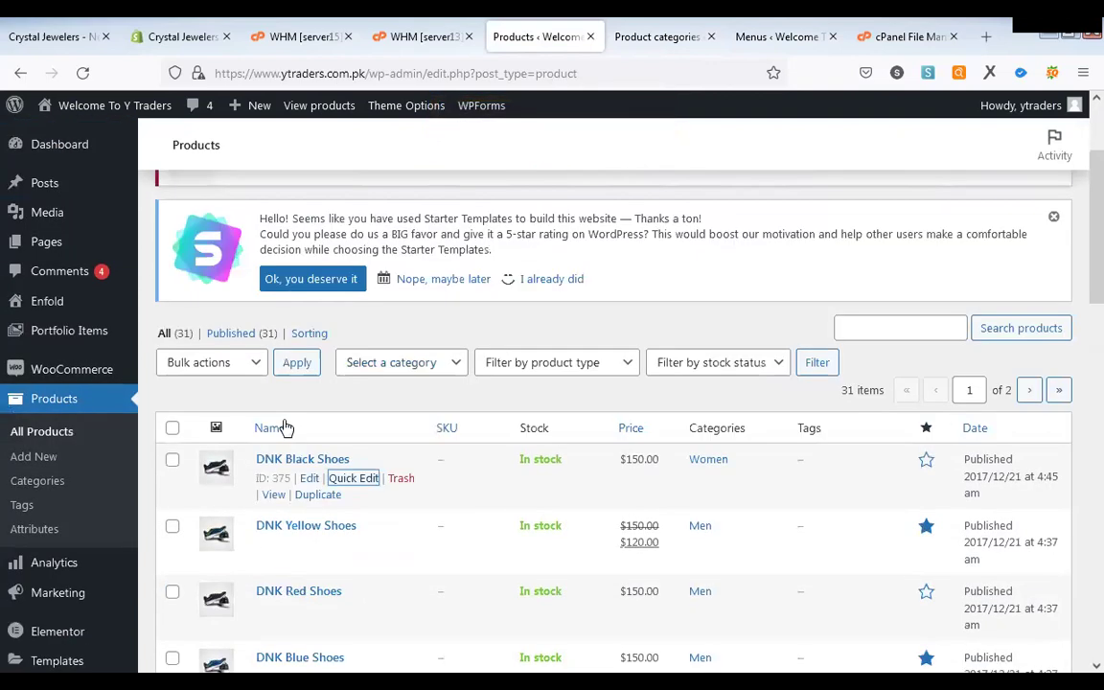
# Step: Open DNK Black Shoes for full editing in a separate tab and check the product categories list meanwhile
pyautogui.middleClick(310, 479)
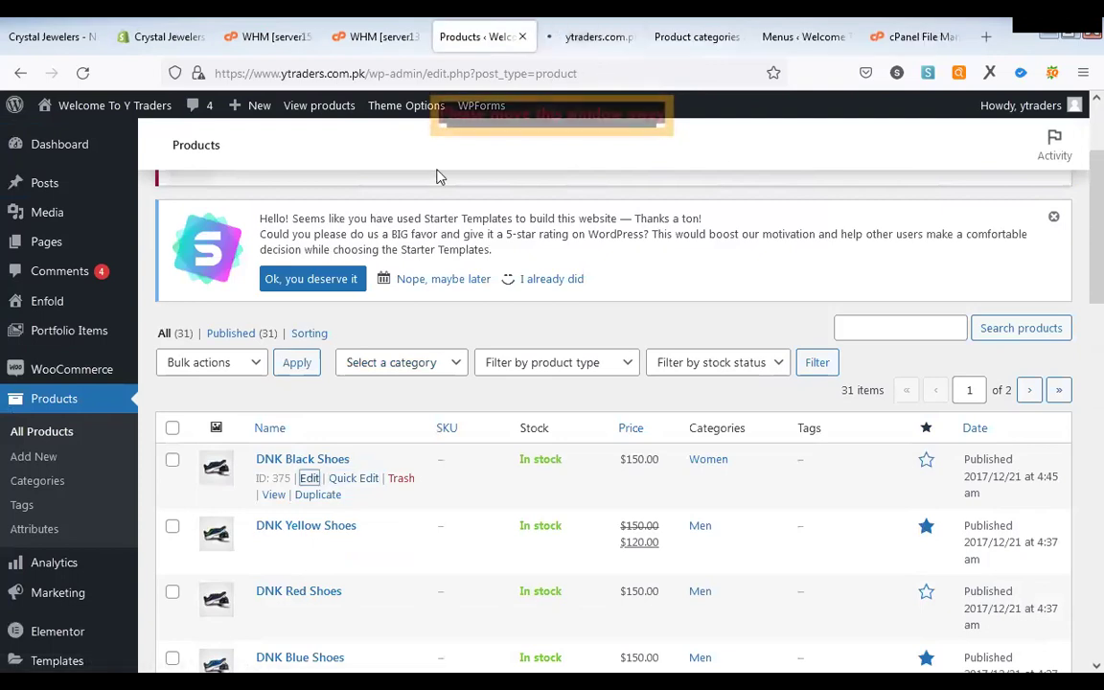
pyautogui.click(564, 33)
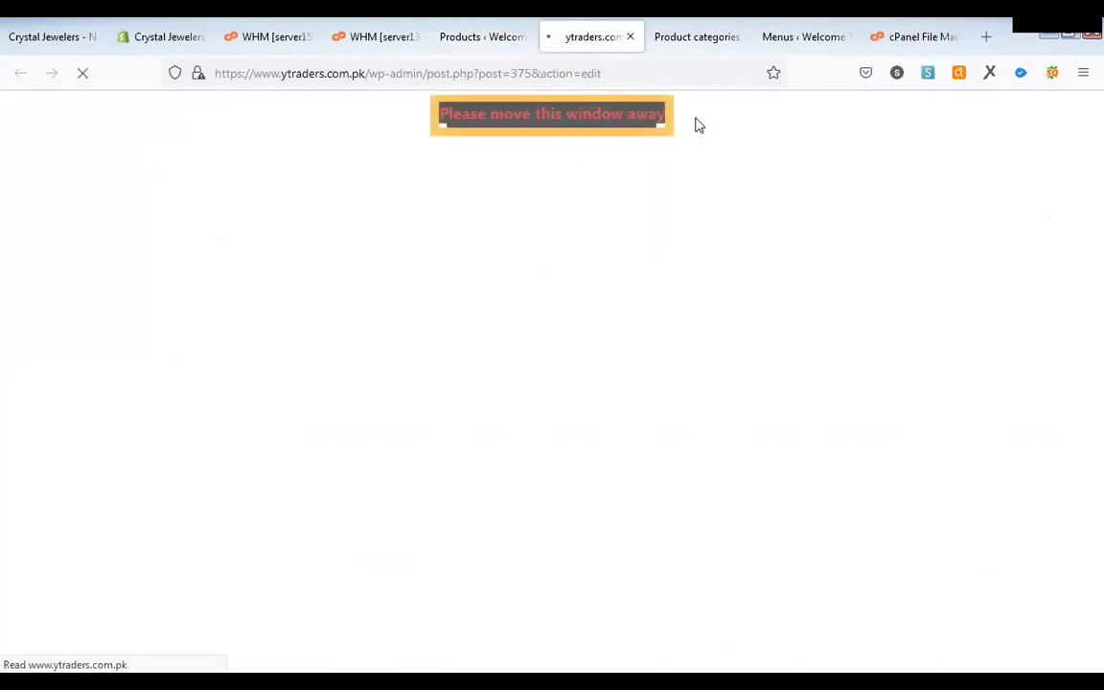
pyautogui.click(689, 36)
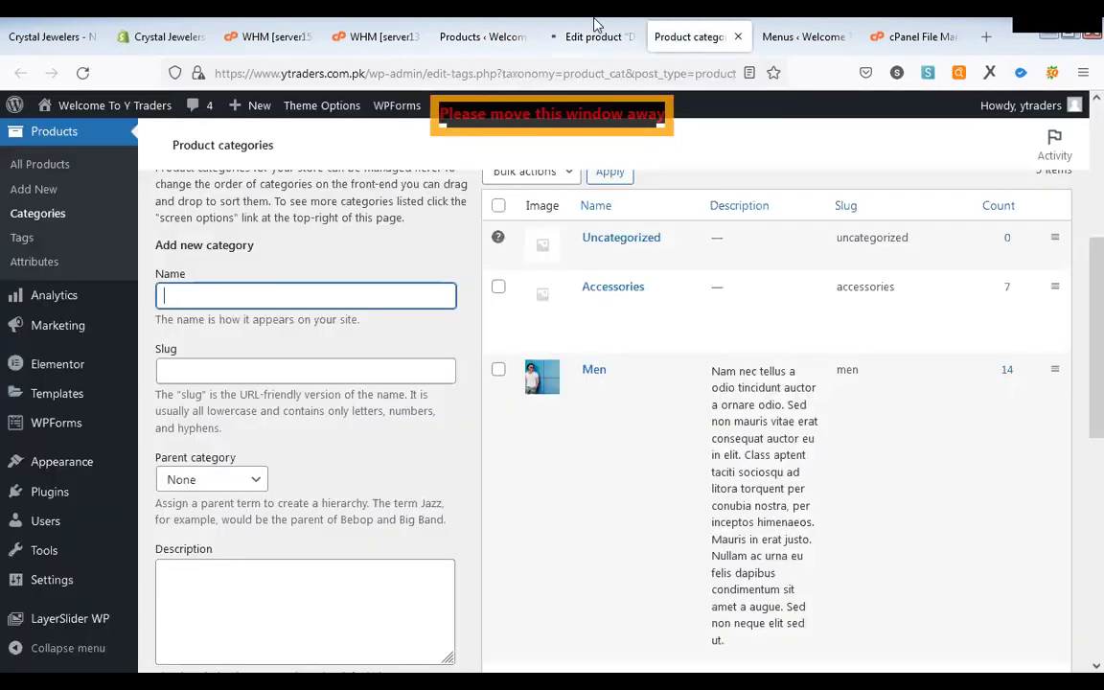
pyautogui.scroll(-5, 805, 315)
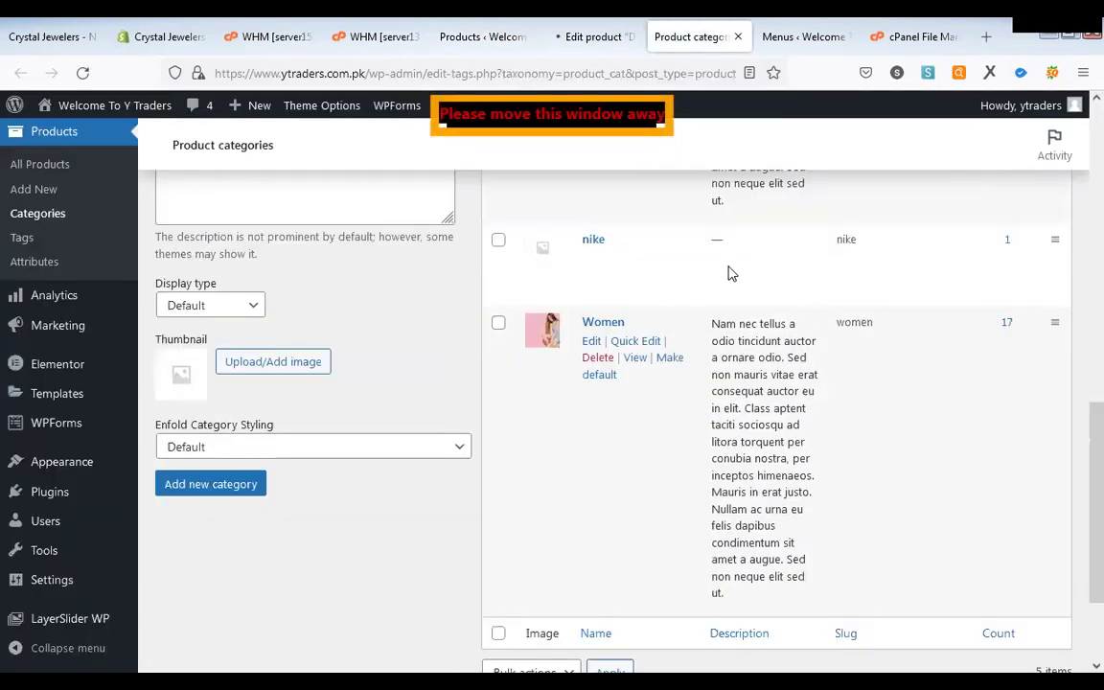
pyautogui.hotkey('ctrl', 'shift', 'Tab')
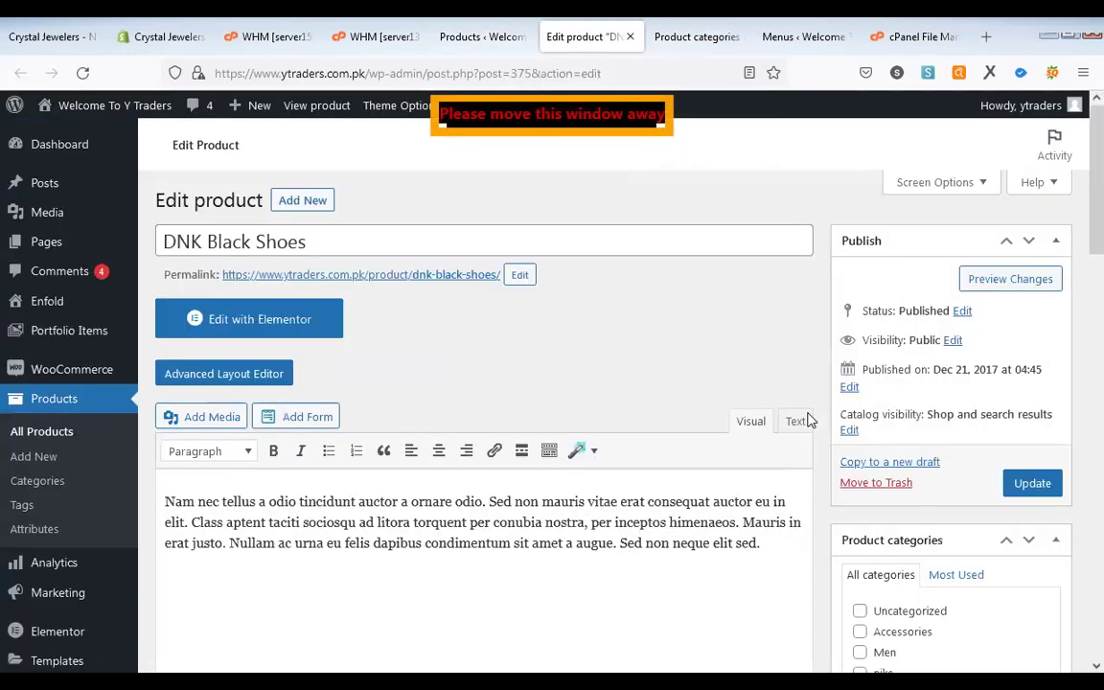
# Step: Change the category of DNK Black Shoes from Women to nike and update the product
pyautogui.scroll(1, 860, 431)
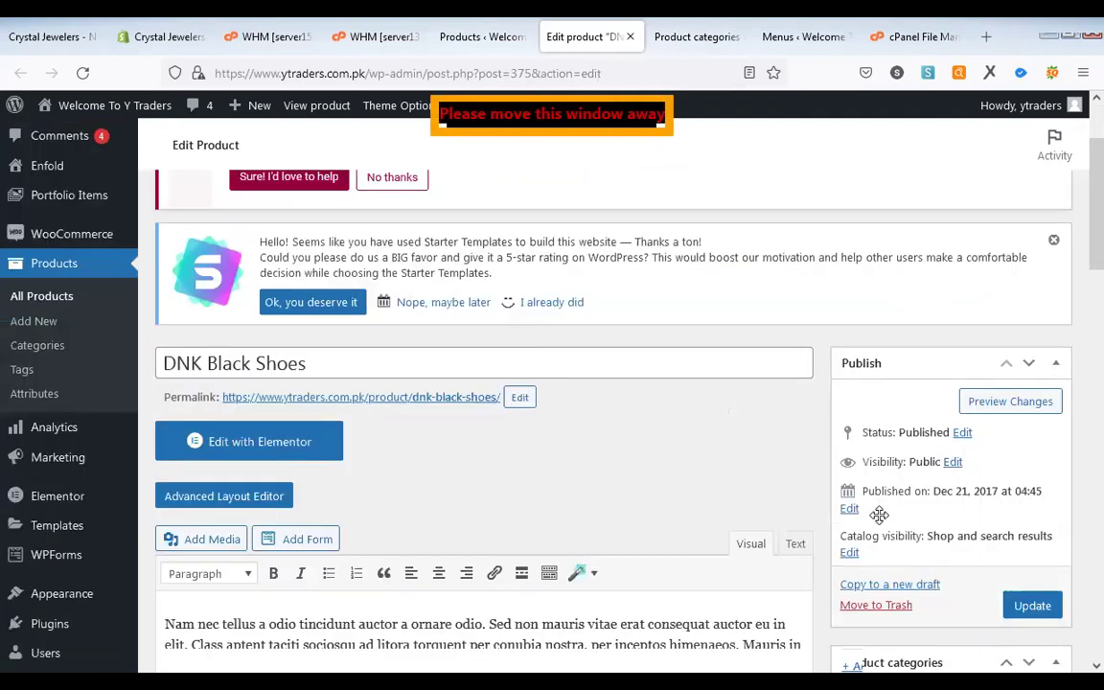
pyautogui.scroll(-4, 860, 417)
pyautogui.click(859, 402)
pyautogui.click(860, 424)
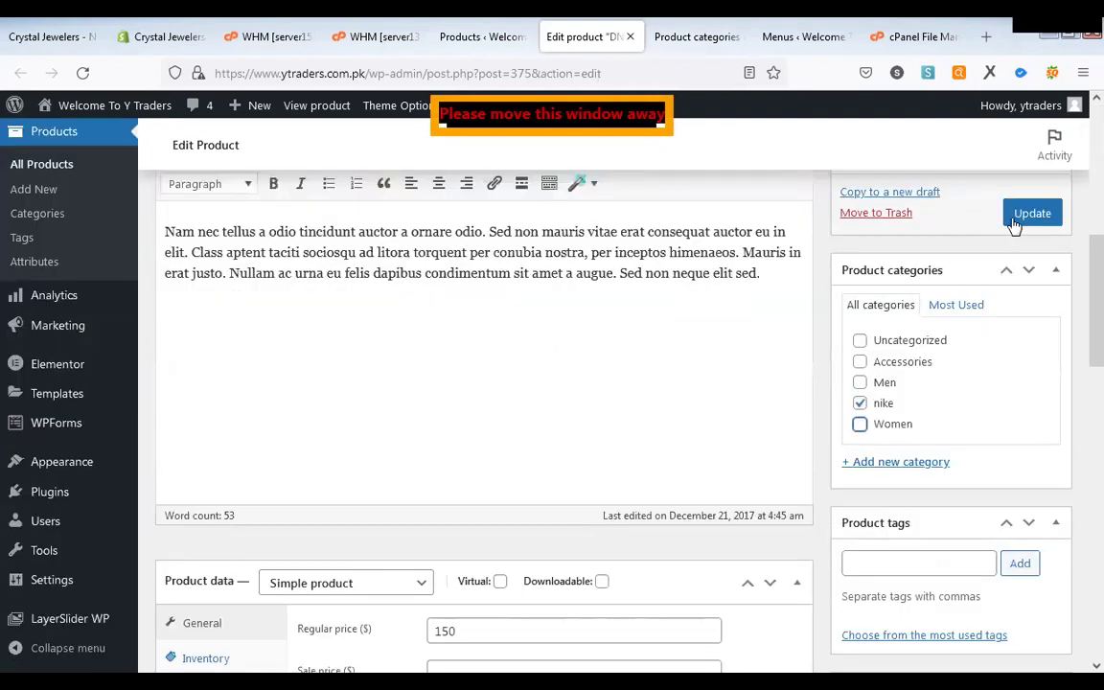
pyautogui.click(1032, 212)
# Step: Try to clear the product description while the update is still being saved
pyautogui.hotkey('ctrl', 'a')
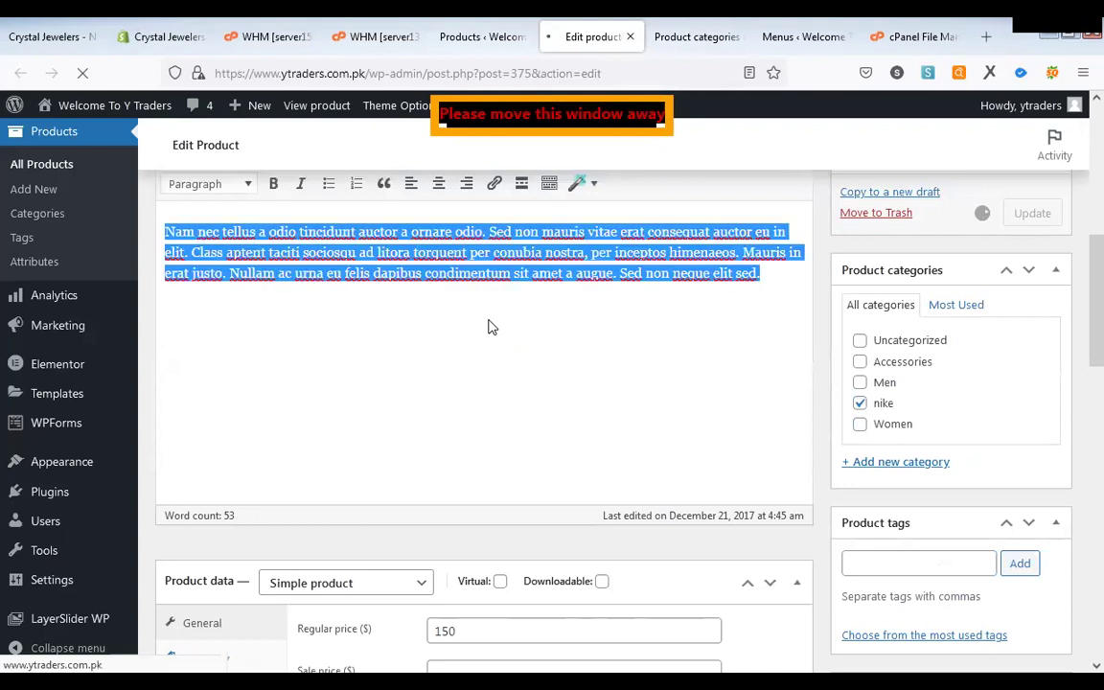
pyautogui.press('BackSpace')
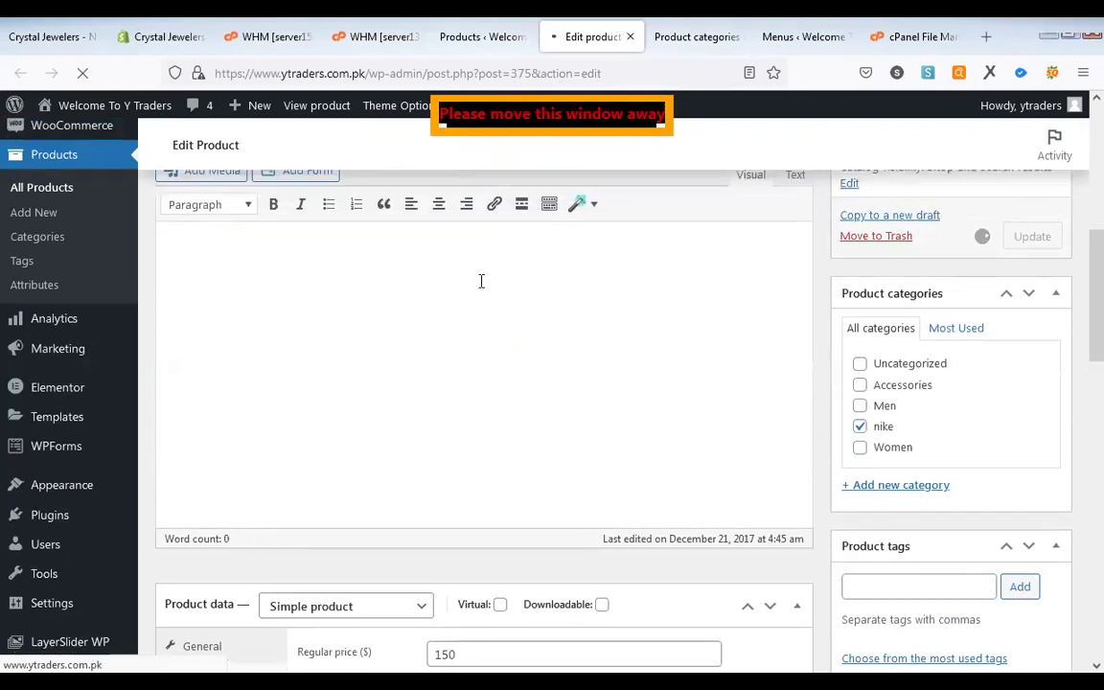
pyautogui.scroll(3, 485, 266)
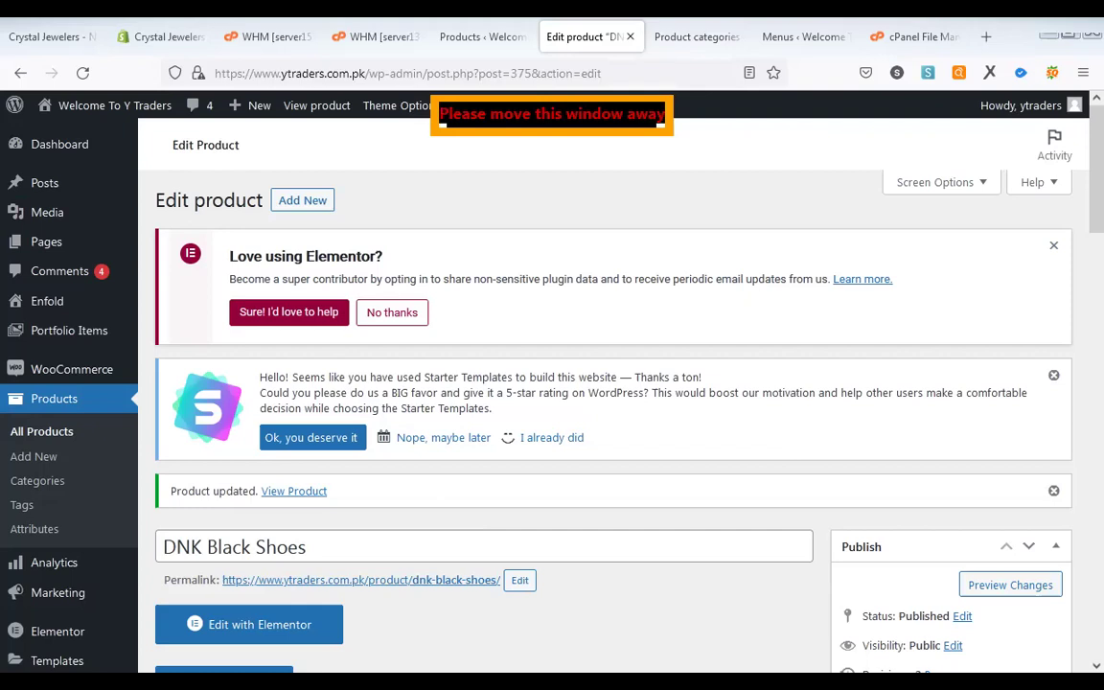
# Step: Return to the editing page of DNK Black Shoes from the product list and delete its entire main description text
pyautogui.click(503, 37)
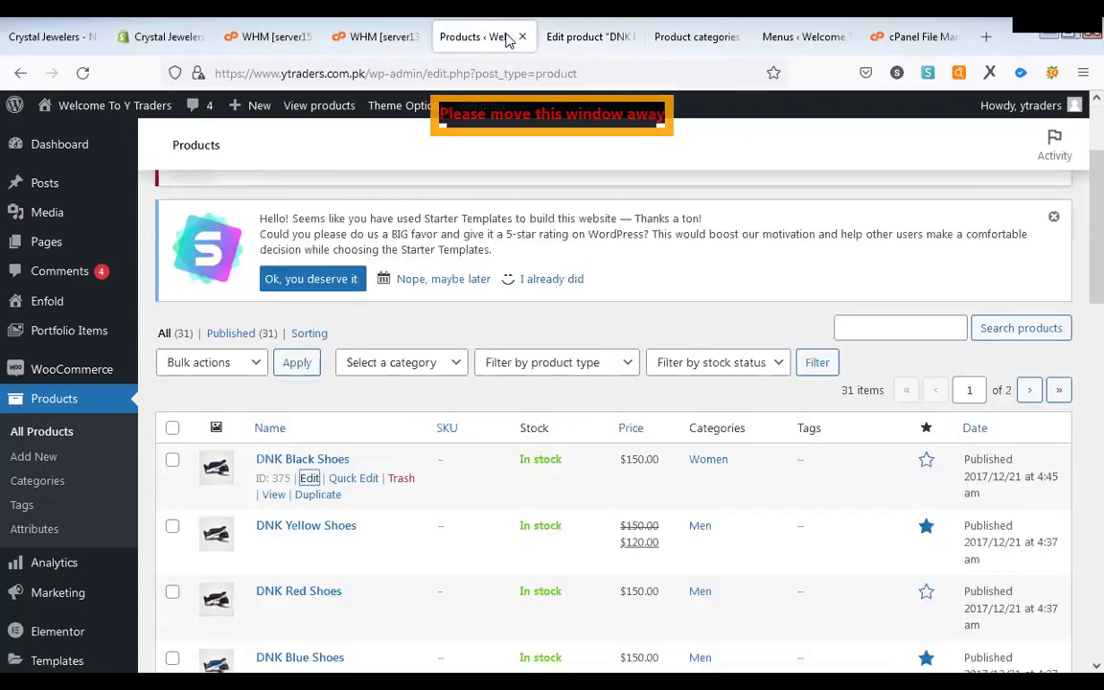
pyautogui.click(583, 38)
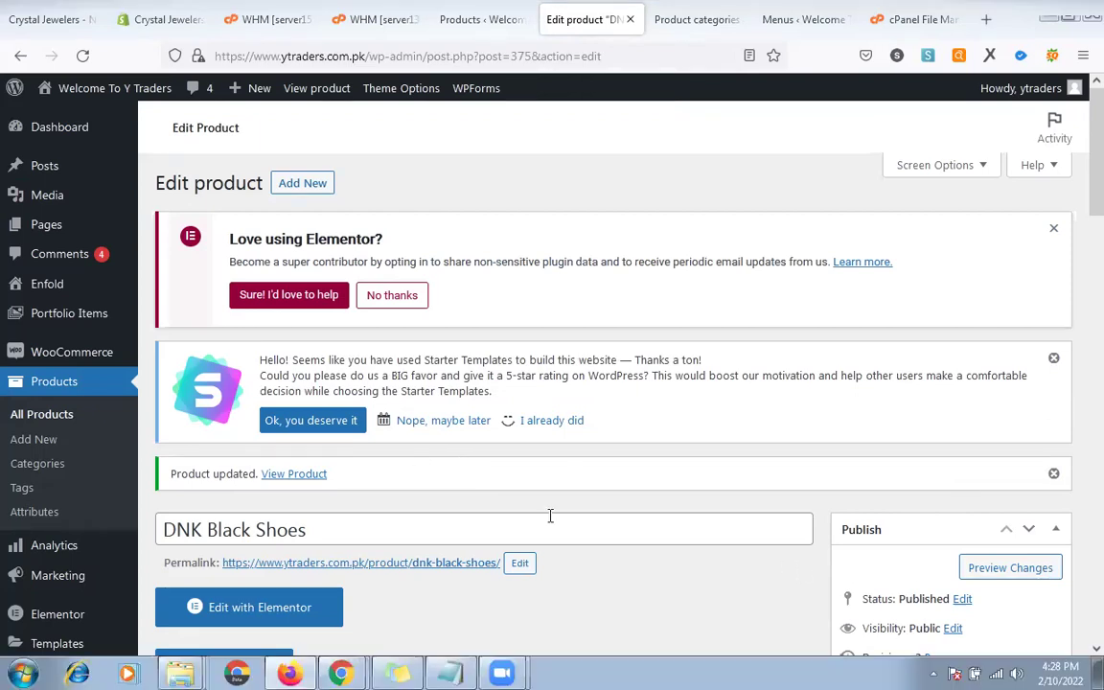
pyautogui.scroll(-5, 1079, 288)
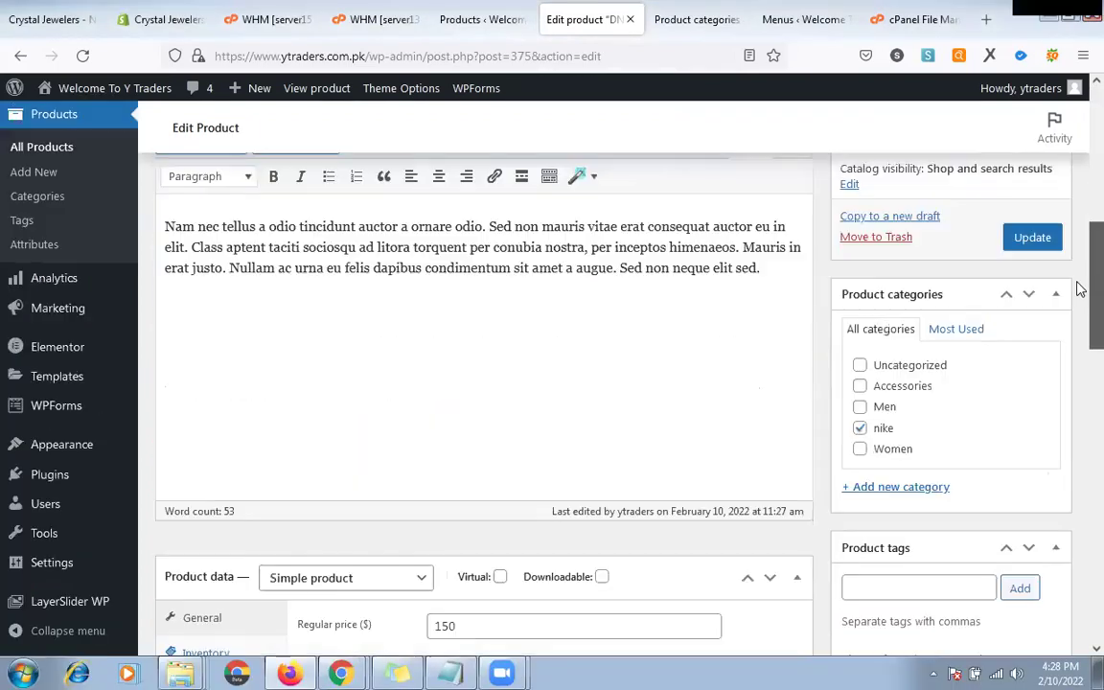
pyautogui.hotkey('ctrl', 'a')
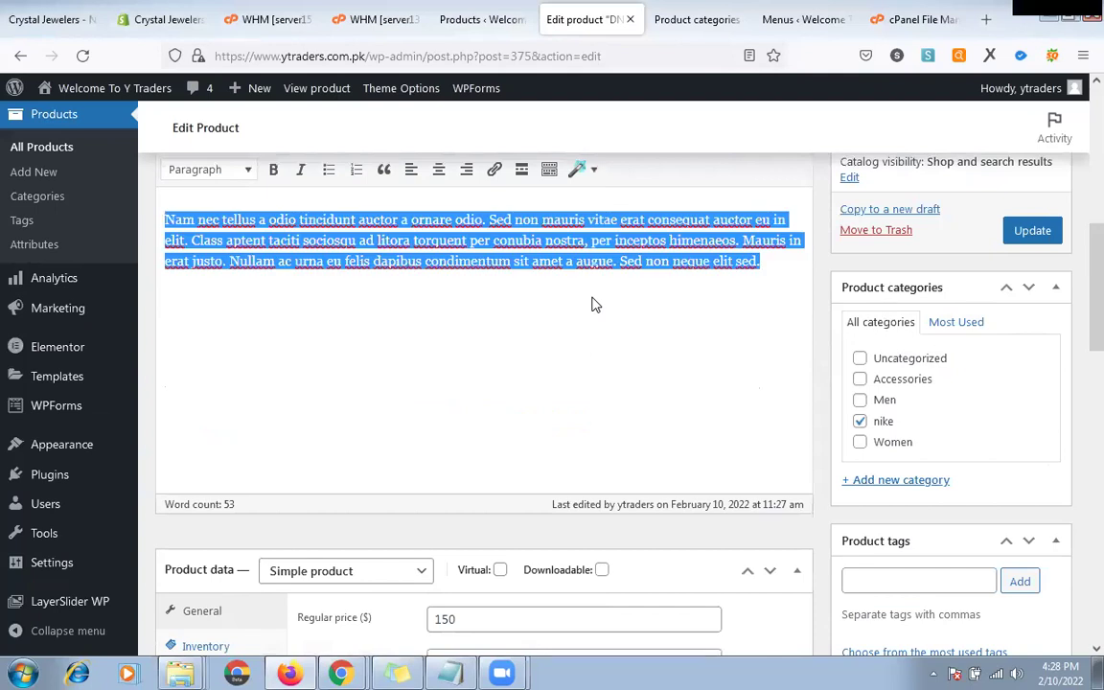
pyautogui.press('BackSpace')
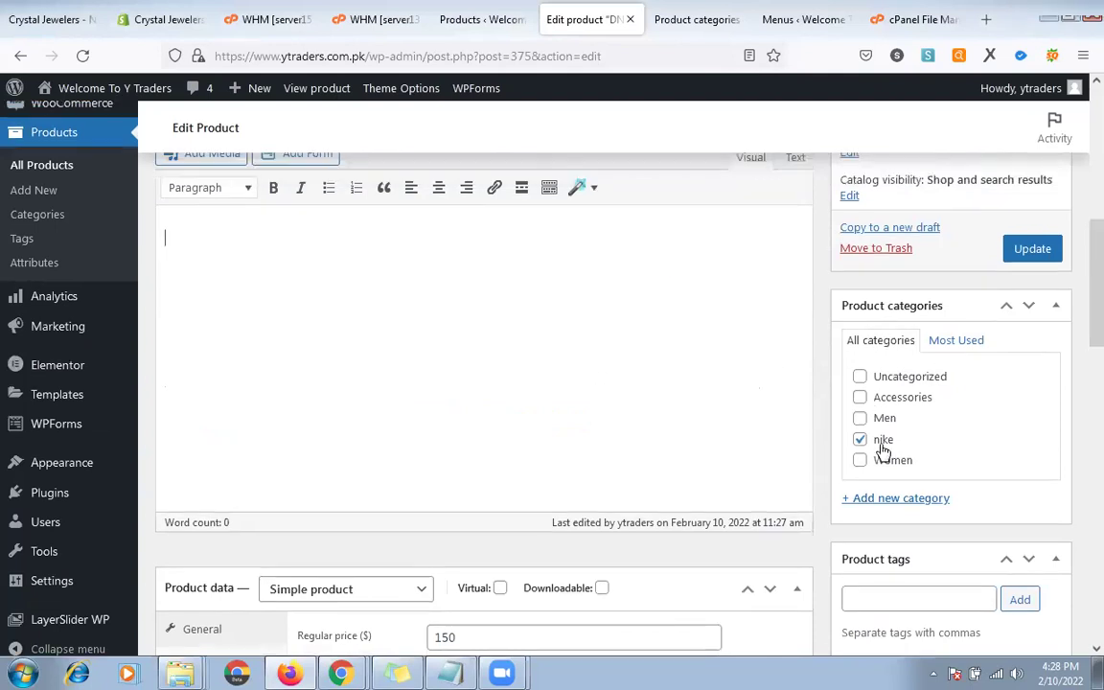
pyautogui.scroll(-4, 862, 446)
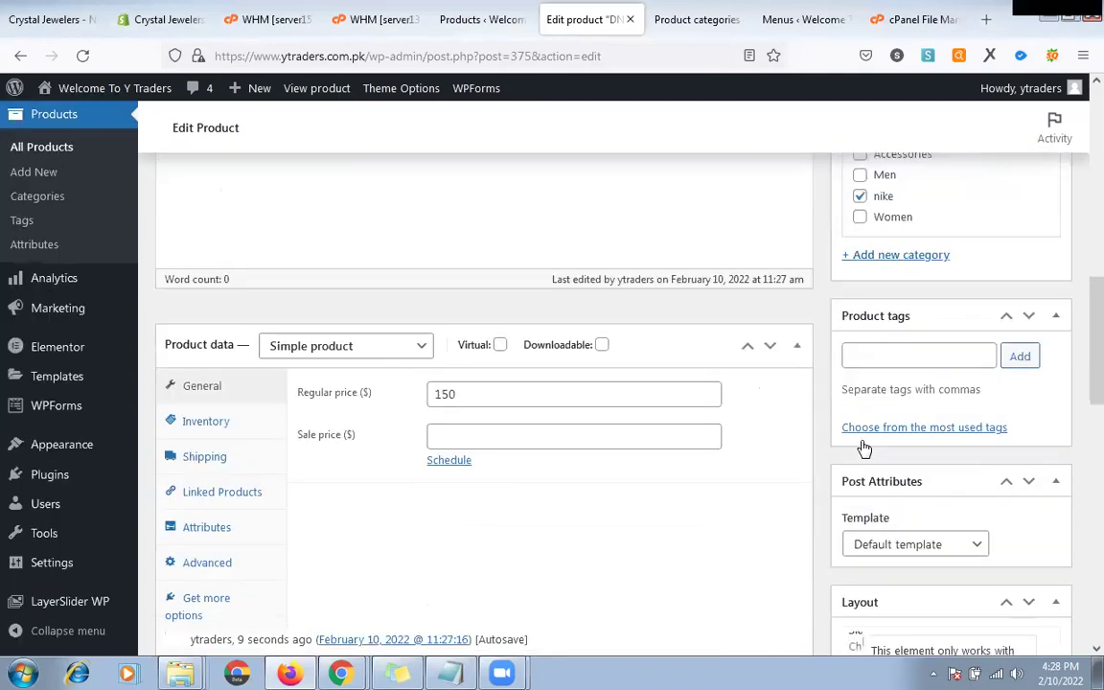
pyautogui.scroll(5, 863, 498)
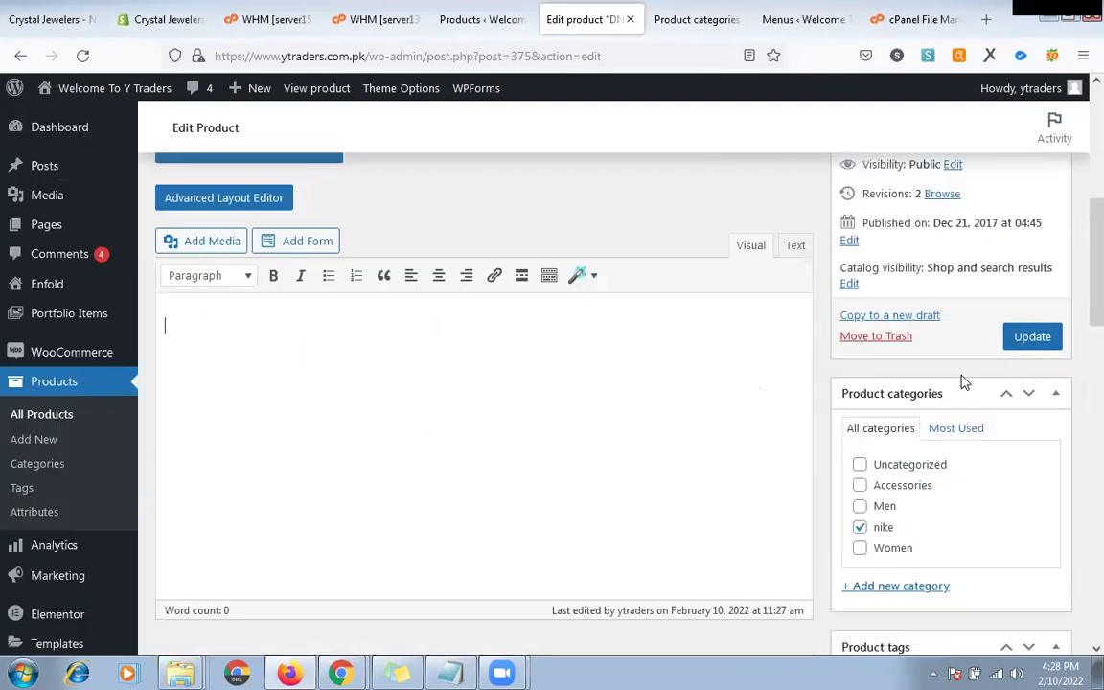
# Step: Update DNK Black Shoes with its emptied description and return to the product list
pyautogui.click(1017, 345)
pyautogui.click(497, 7)
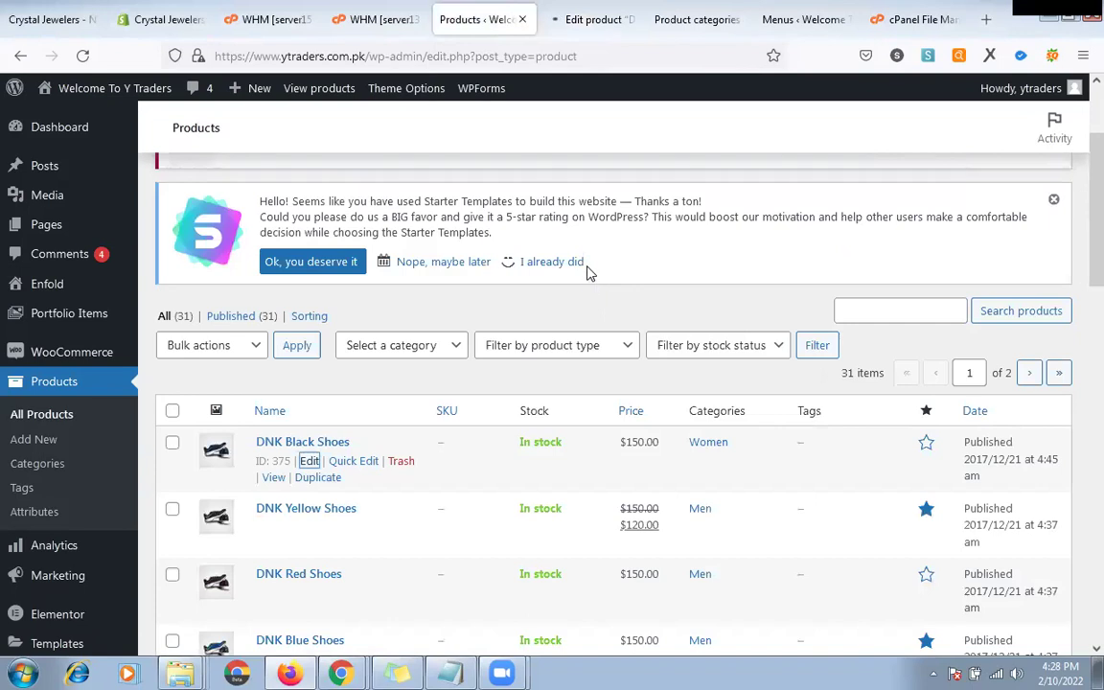
# Step: Open DNK Yellow Shoes, DNK Red Shoes and DNK Blue Shoes for full editing, each in a separate tab
pyautogui.scroll(-1, 360, 455)
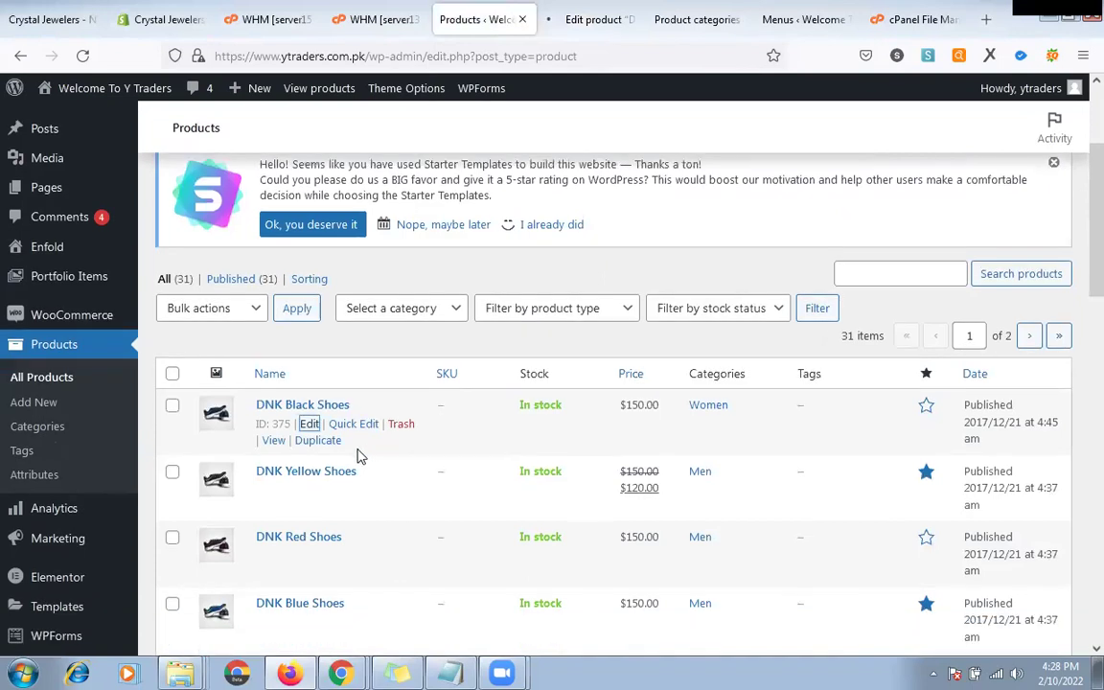
pyautogui.scroll(-1, 358, 456)
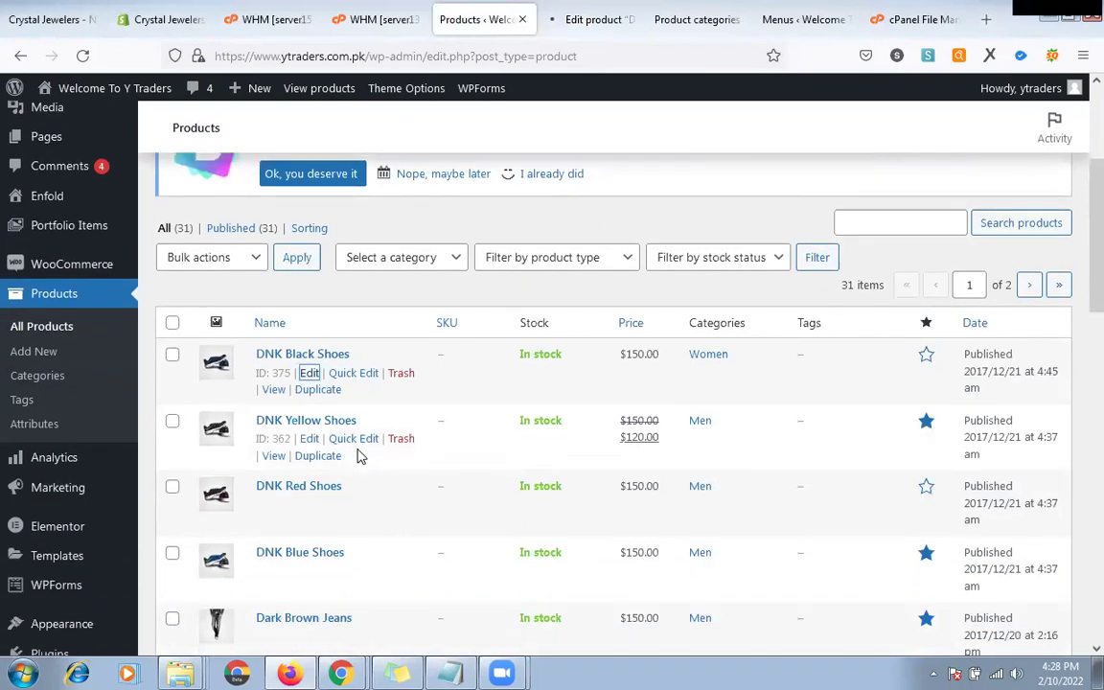
pyautogui.middleClick(308, 440)
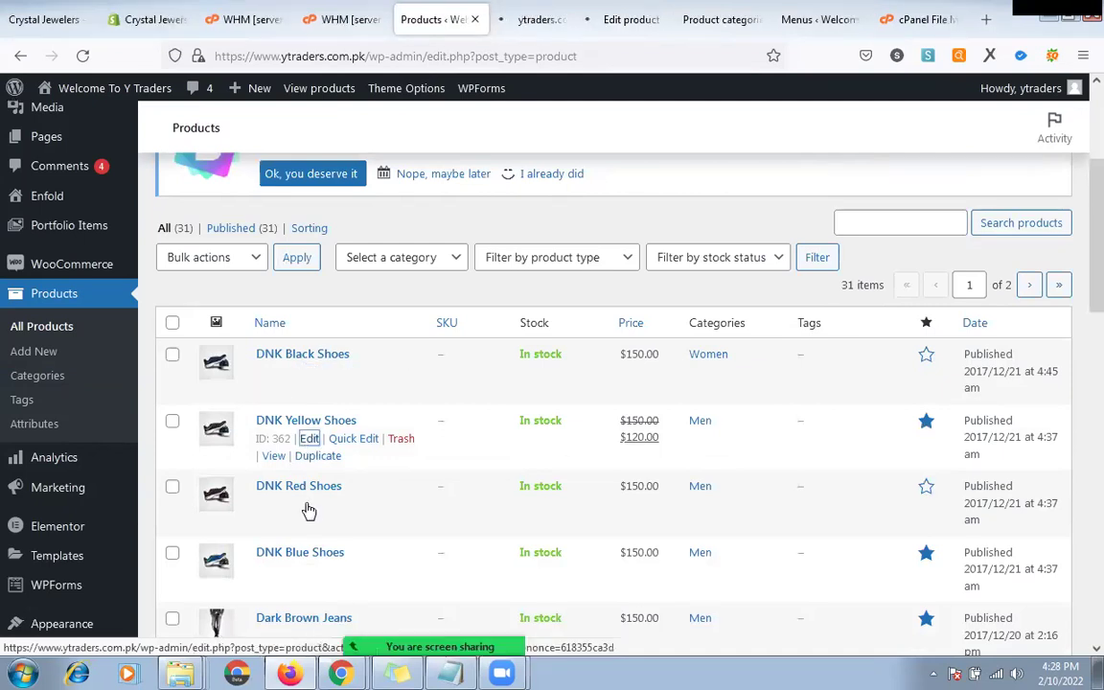
pyautogui.rightClick(309, 502)
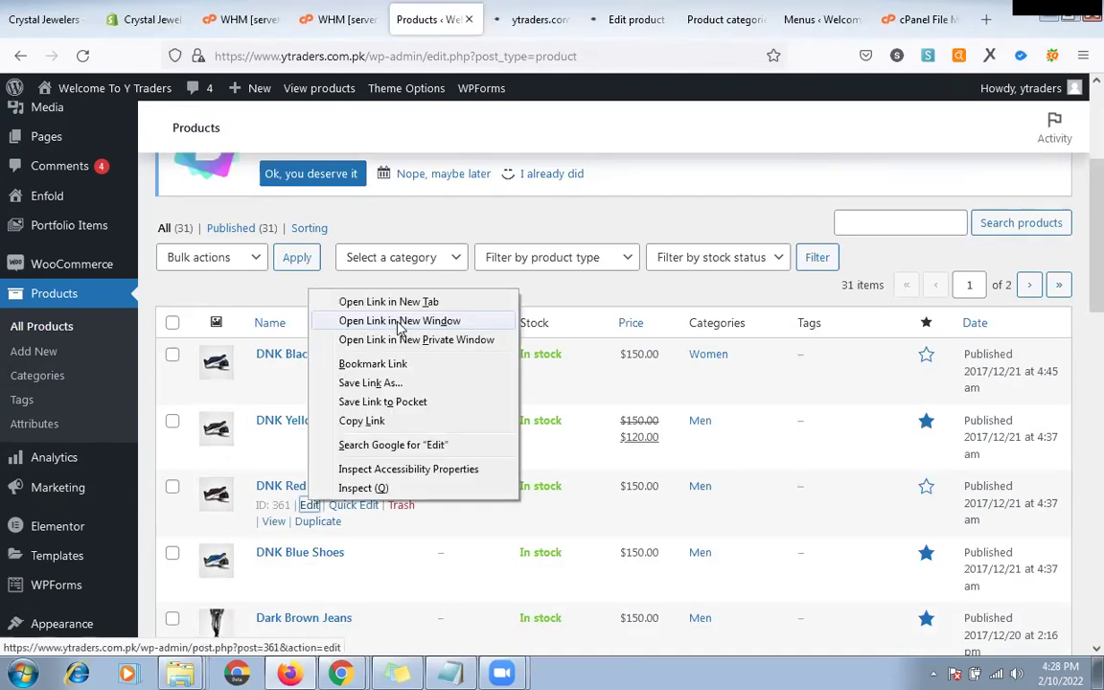
pyautogui.click(362, 299)
pyautogui.scroll(-2, 308, 404)
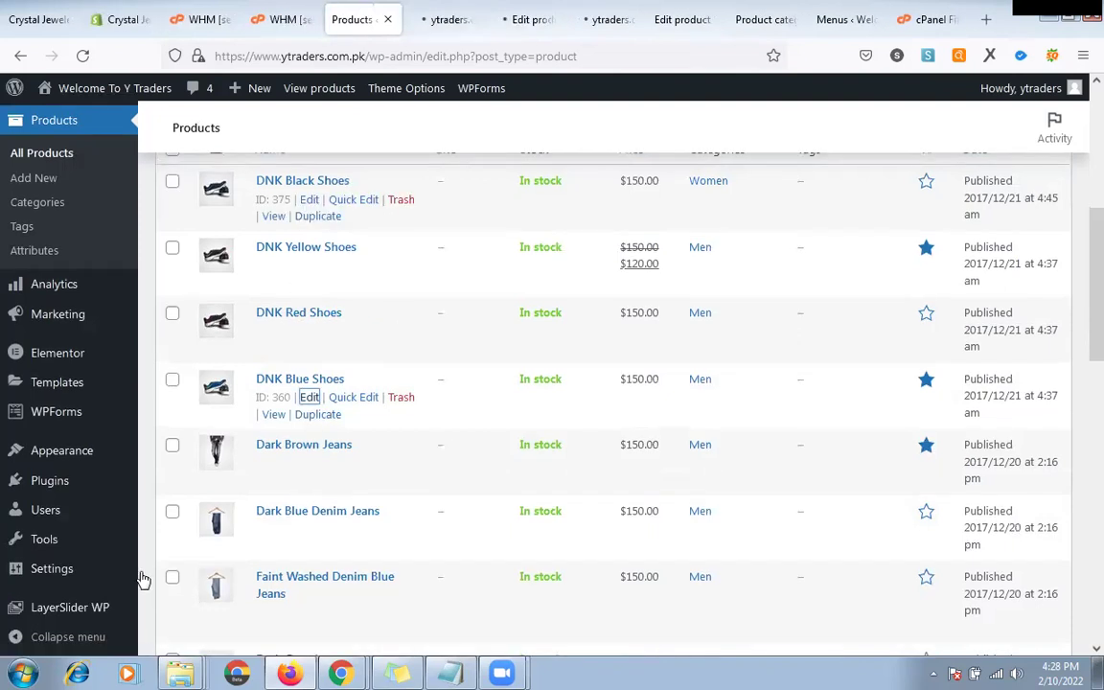
# Step: Select the Black, Yellow, Red and Blue DNK Shoes together in the product list
pyautogui.scroll(2, 142, 579)
pyautogui.click(172, 553)
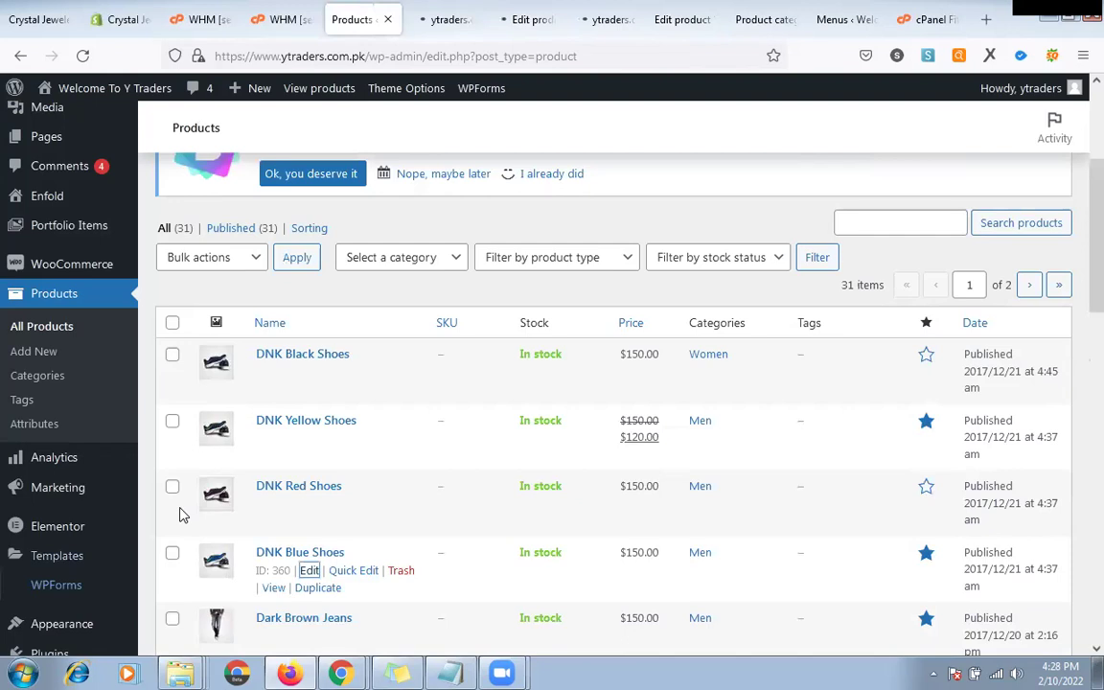
pyautogui.keyDown('shift'); pyautogui.click(173, 426); pyautogui.keyUp('shift')
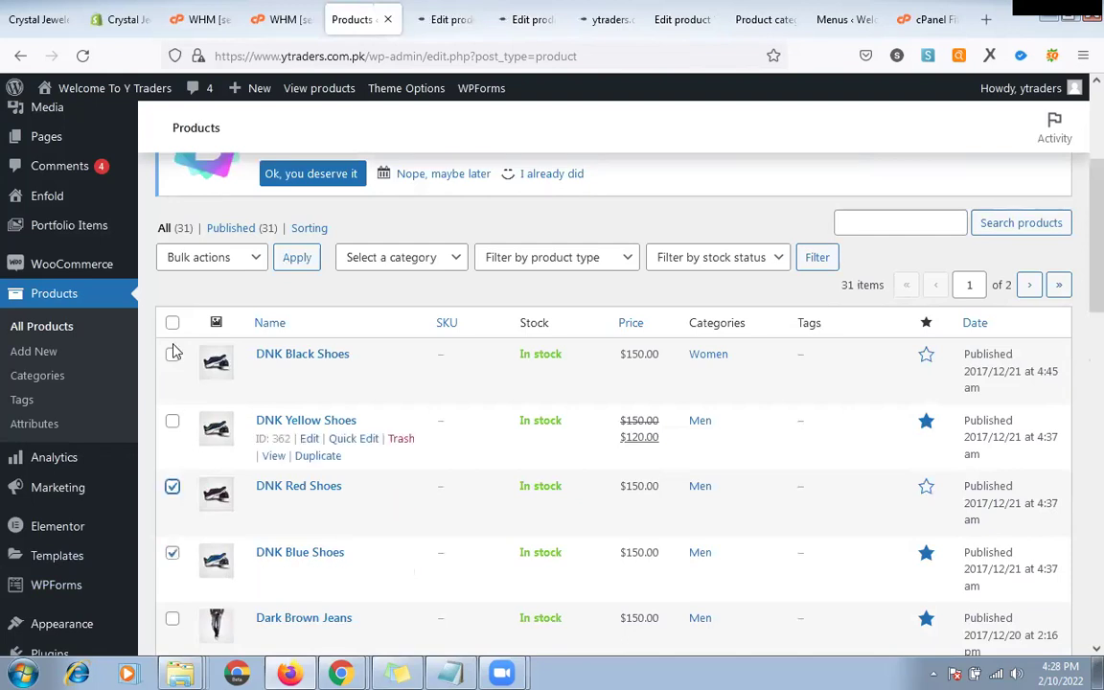
# Step: Examine the available bulk actions and the category, product type and stock status filter options of the product list
pyautogui.click(216, 264)
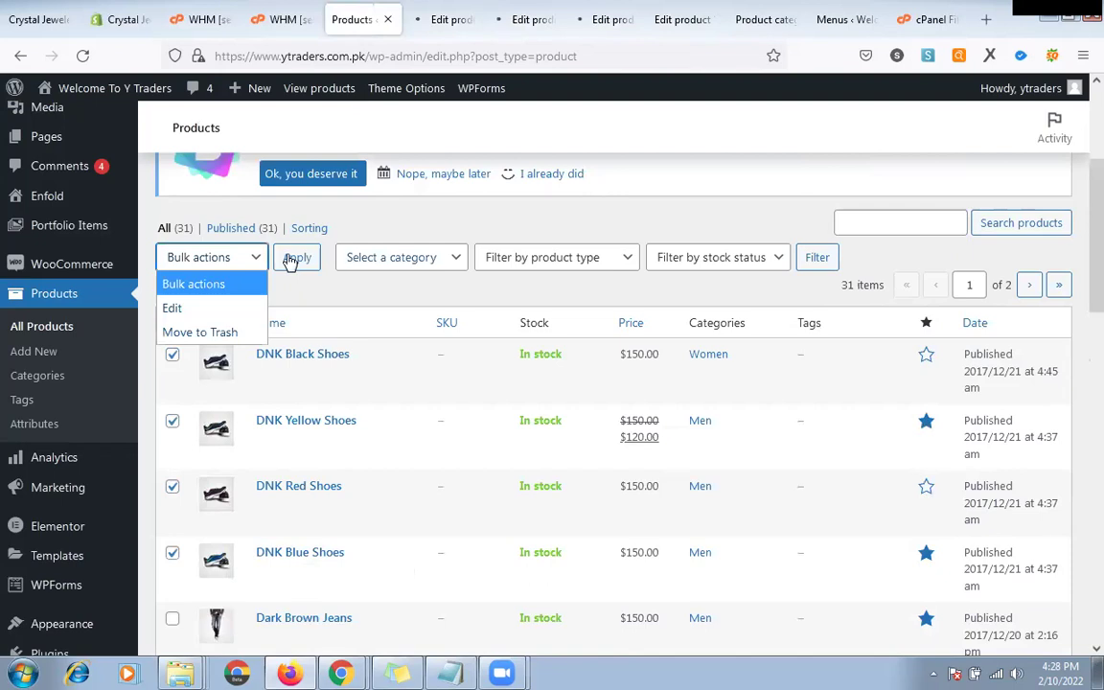
pyautogui.click(394, 257)
pyautogui.click(403, 261)
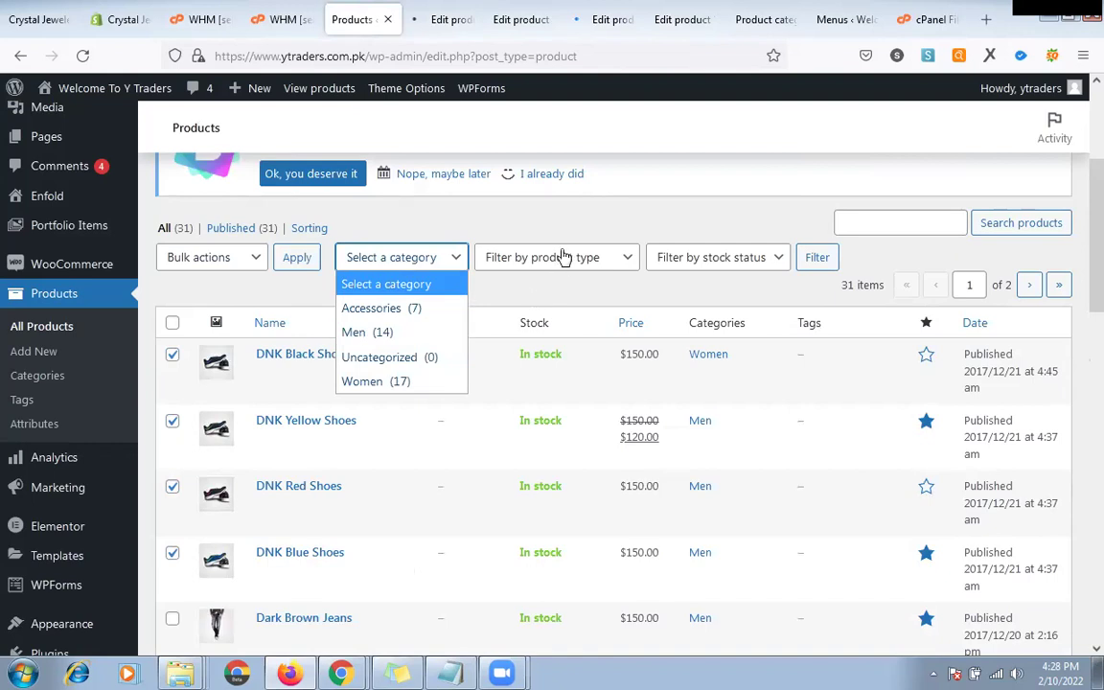
pyautogui.click(498, 256)
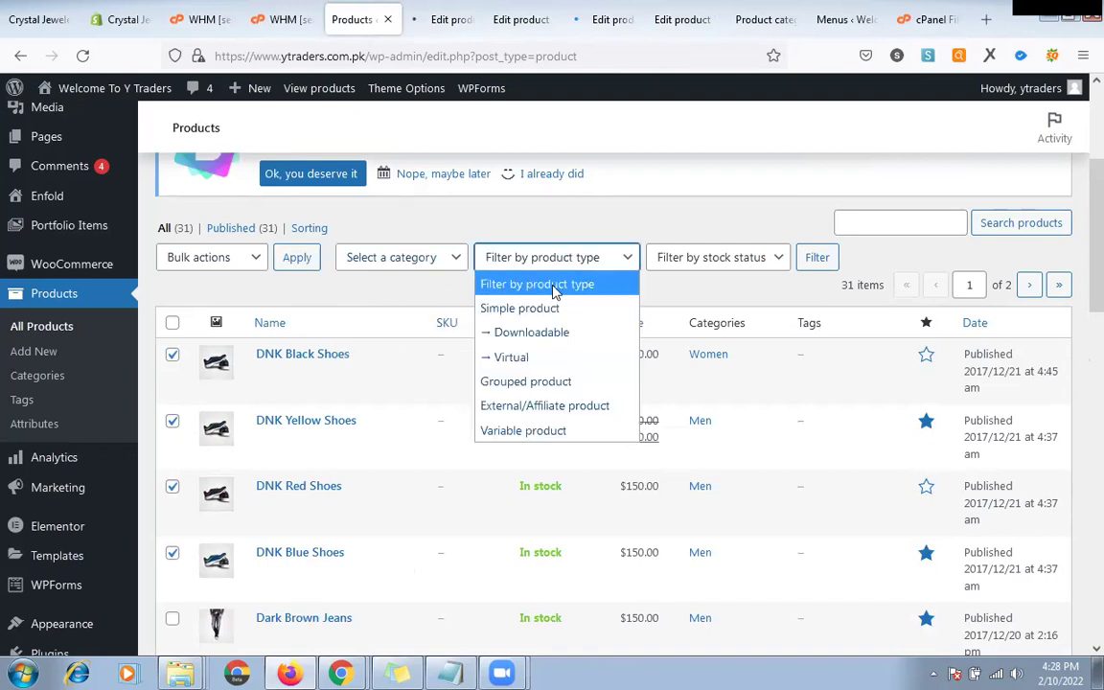
pyautogui.click(716, 256)
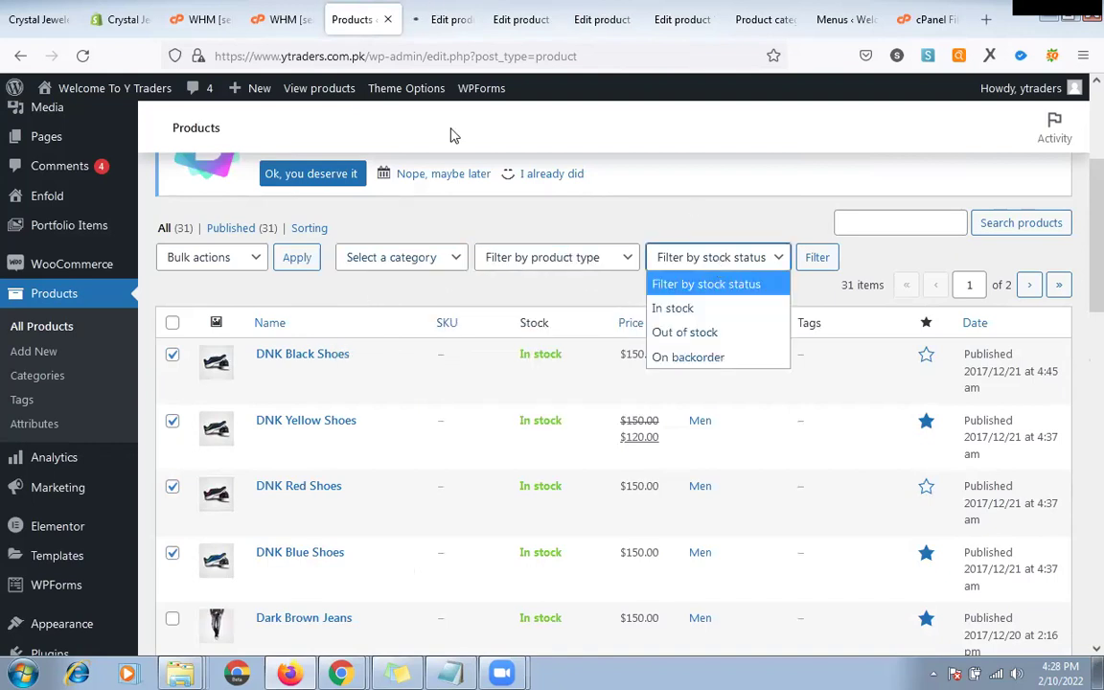
# Step: Assign DNK Yellow Shoes to the nike category and update the product
pyautogui.click(436, 19)
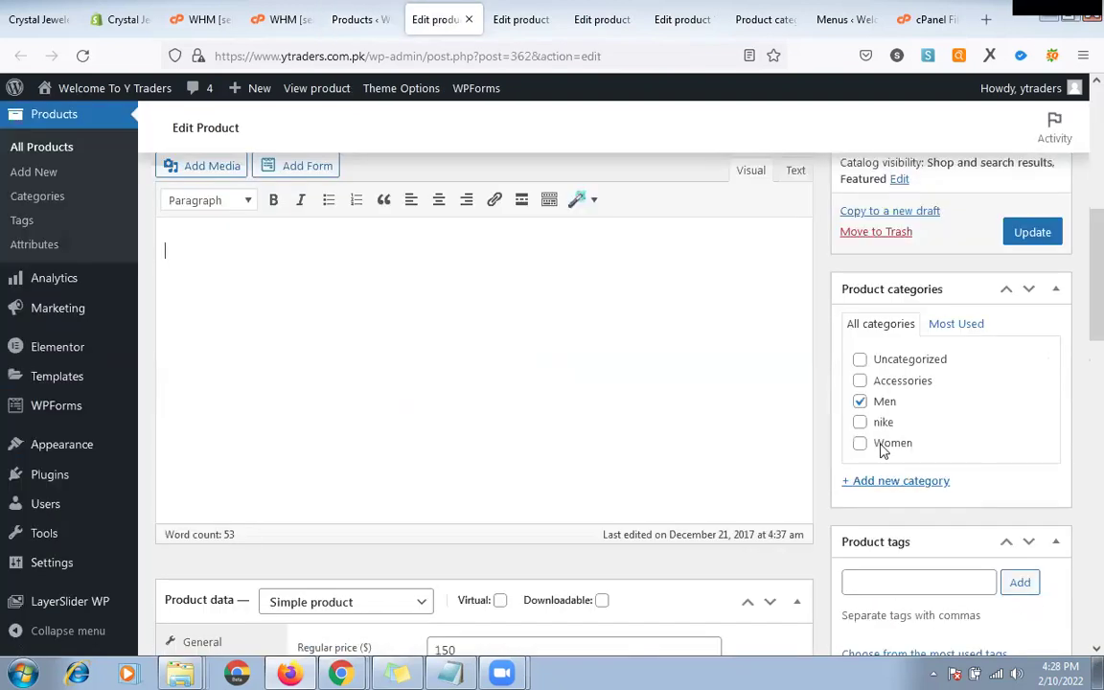
pyautogui.click(860, 423)
# Step: Change the category of DNK Red Shoes from Men to nike and update the product
pyautogui.click(537, 27)
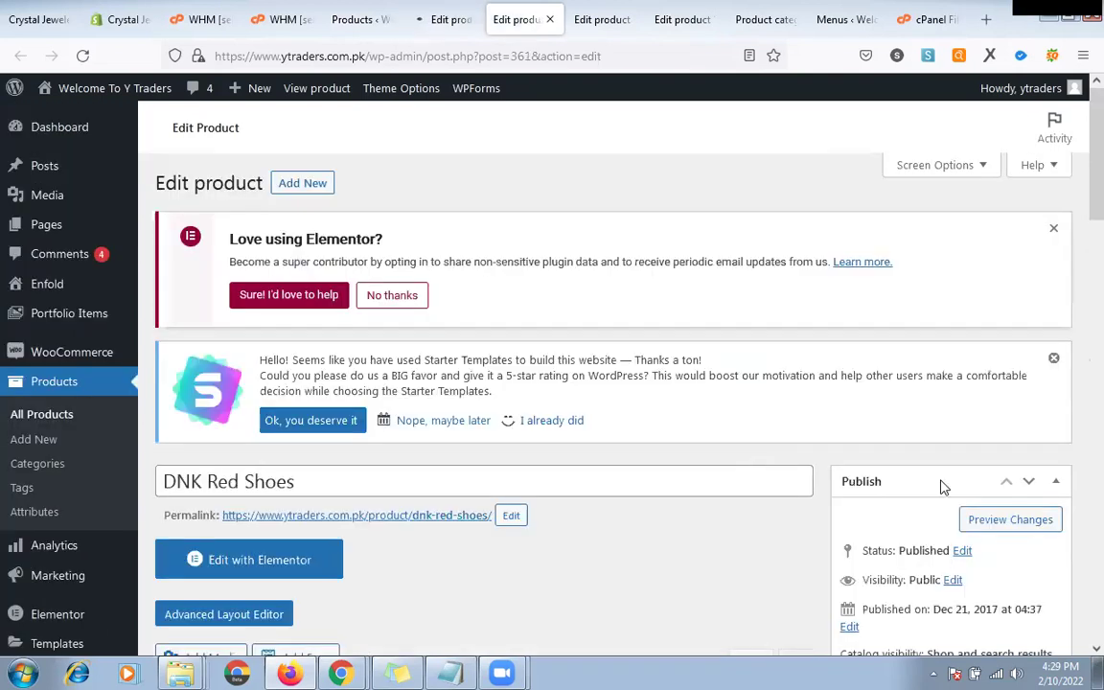
pyautogui.scroll(-5, 942, 487)
pyautogui.click(860, 385)
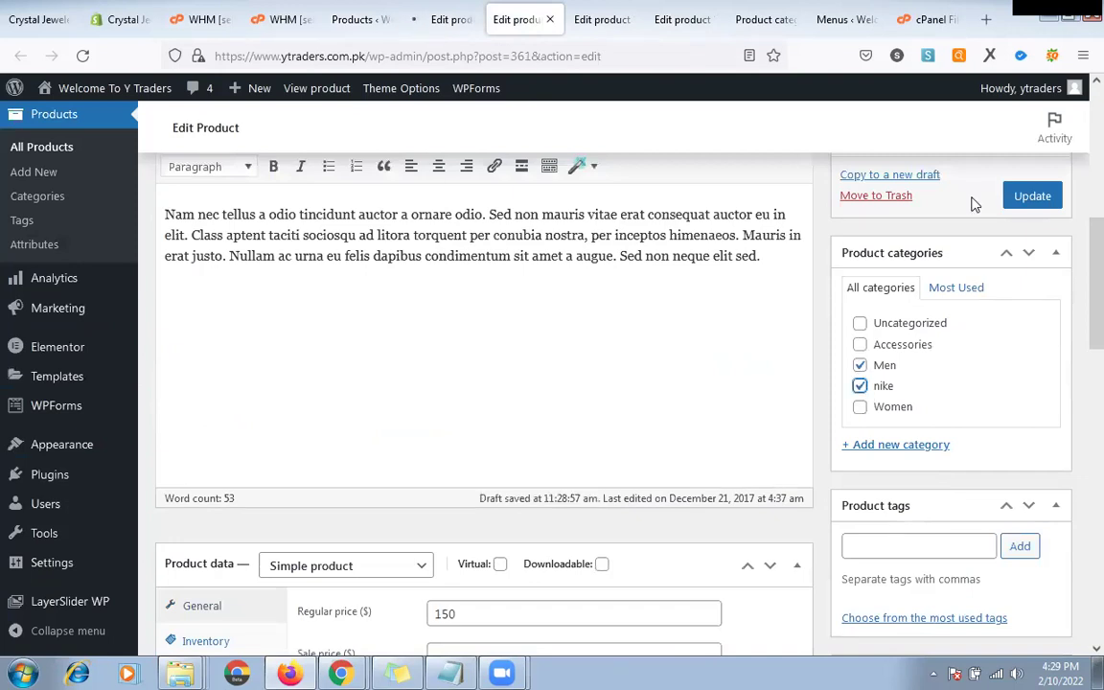
pyautogui.click(1033, 202)
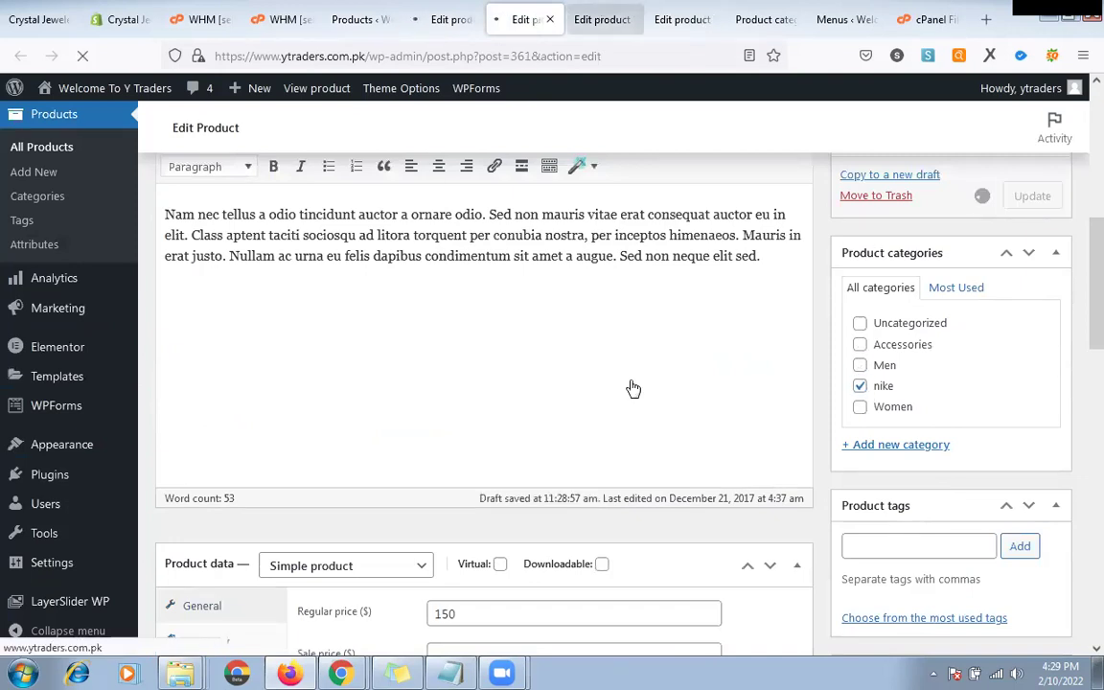
# Step: Change the category of DNK Blue Shoes from Men to nike and update the product
pyautogui.hotkey('ctrl', 'Tab')
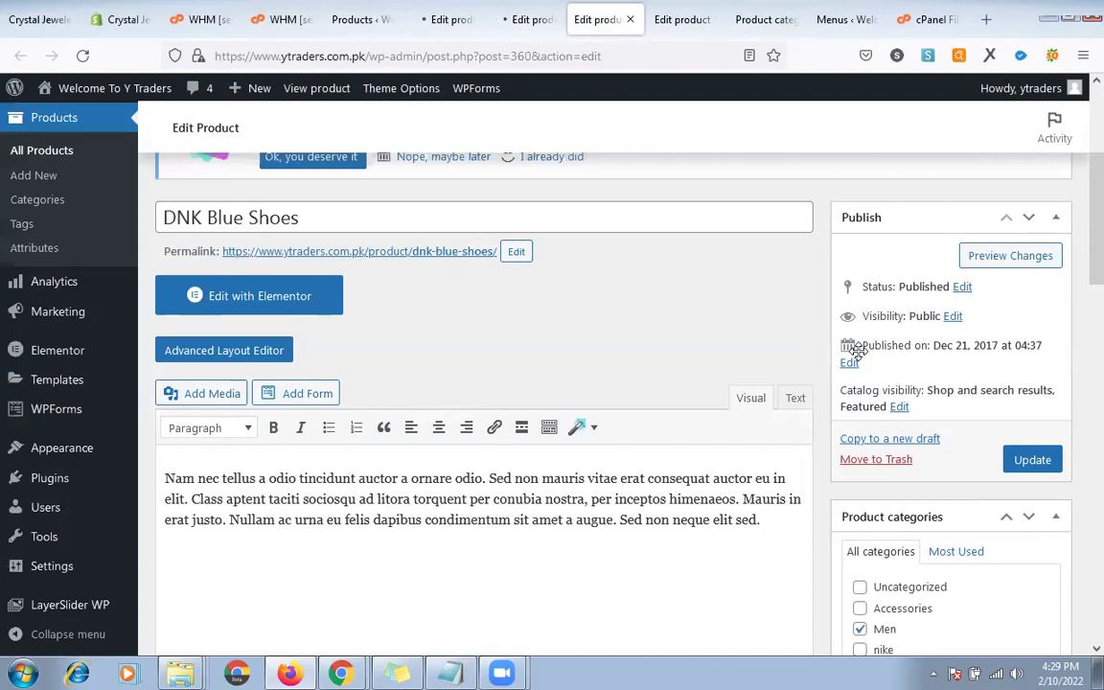
pyautogui.scroll(-4, 856, 353)
pyautogui.click(860, 298)
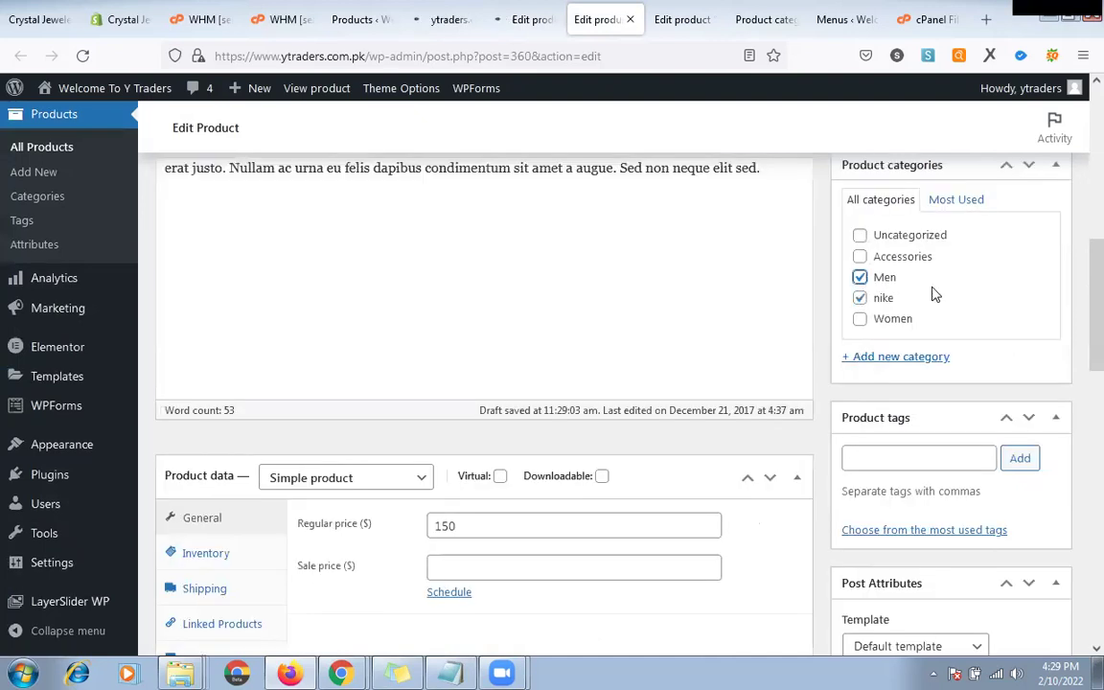
pyautogui.click(859, 276)
pyautogui.scroll(3, 919, 316)
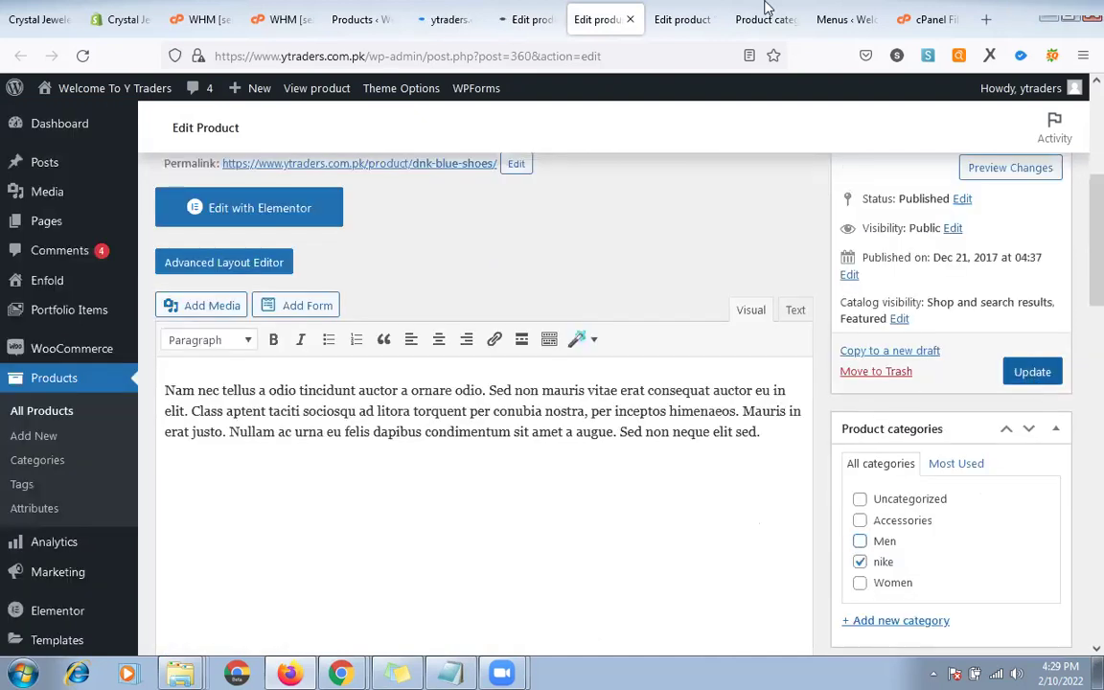
# Step: Check the saved description and category of DNK Black Shoes, and close its editing page
pyautogui.hotkey('ctrl', 'Tab')
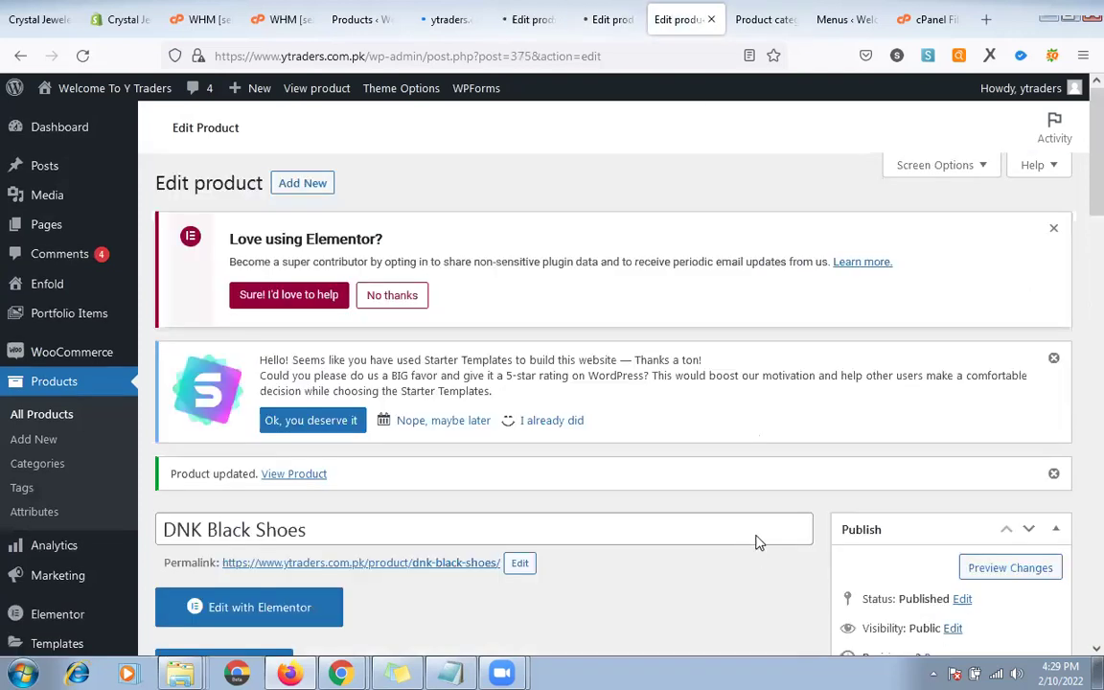
pyautogui.scroll(-8, 756, 542)
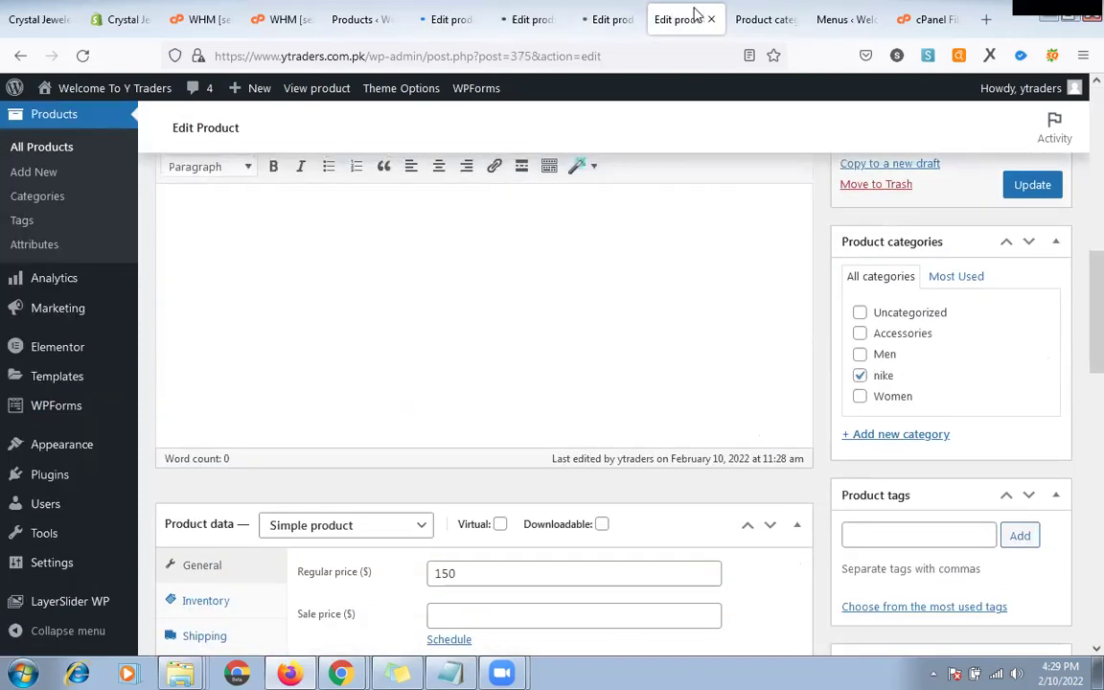
pyautogui.click(711, 20)
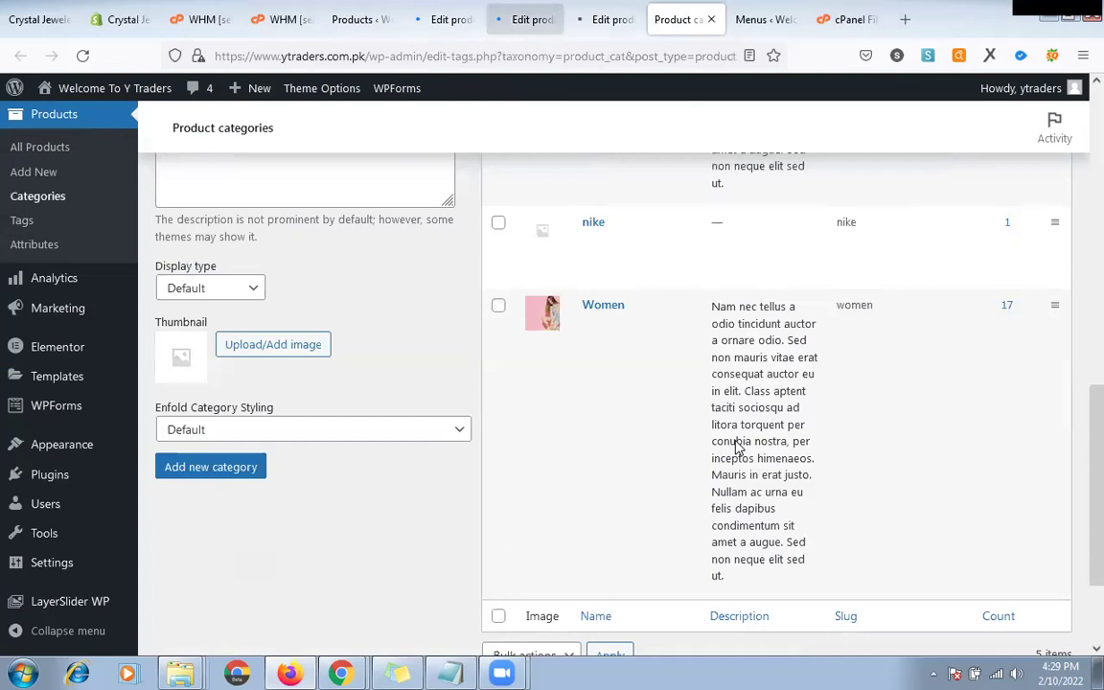
# Step: View the nike category's shop page in a new tab and look through its listed products
pyautogui.moveTo(652, 276)
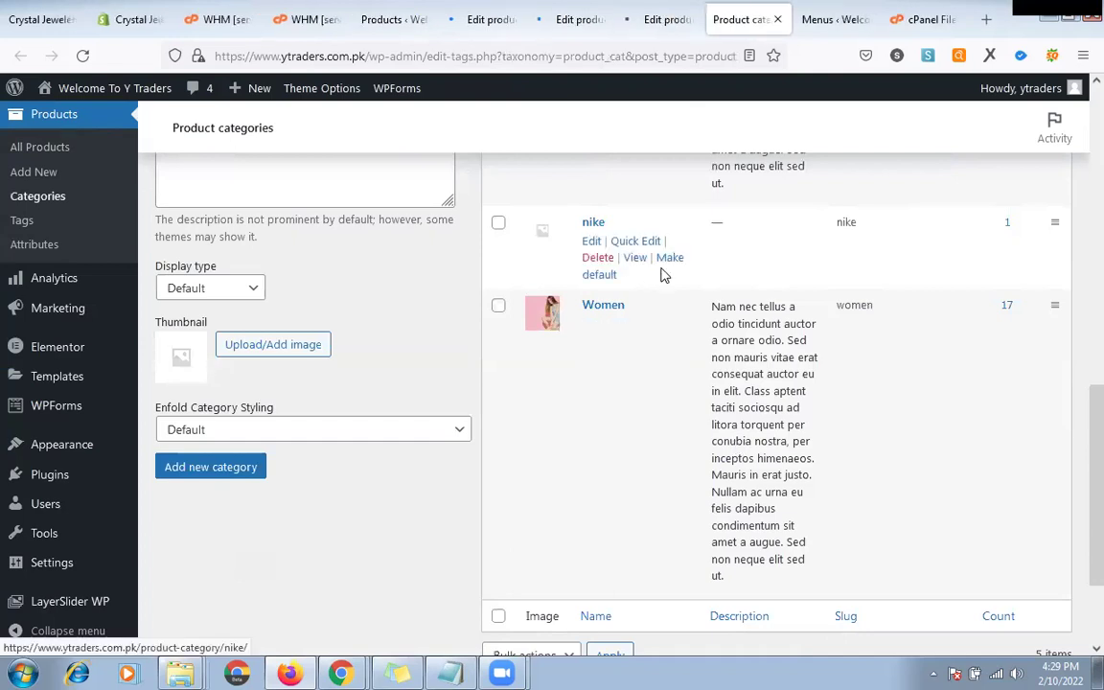
pyautogui.rightClick(635, 257)
pyautogui.press('t')
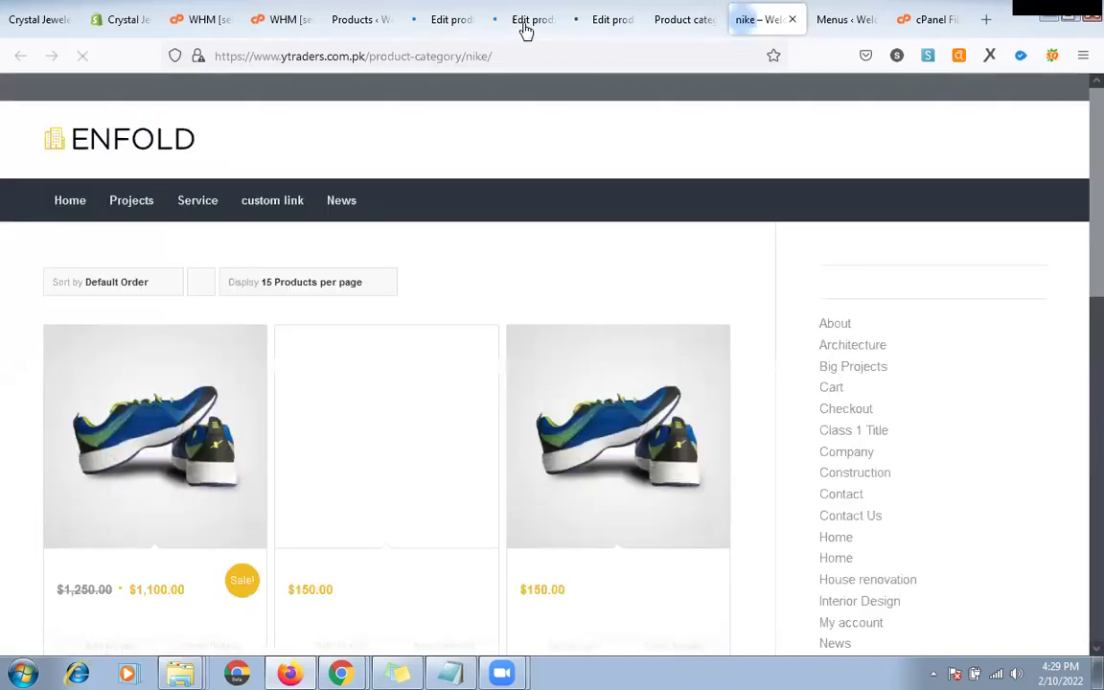
pyautogui.scroll(-3, 555, 406)
pyautogui.scroll(2, 591, 423)
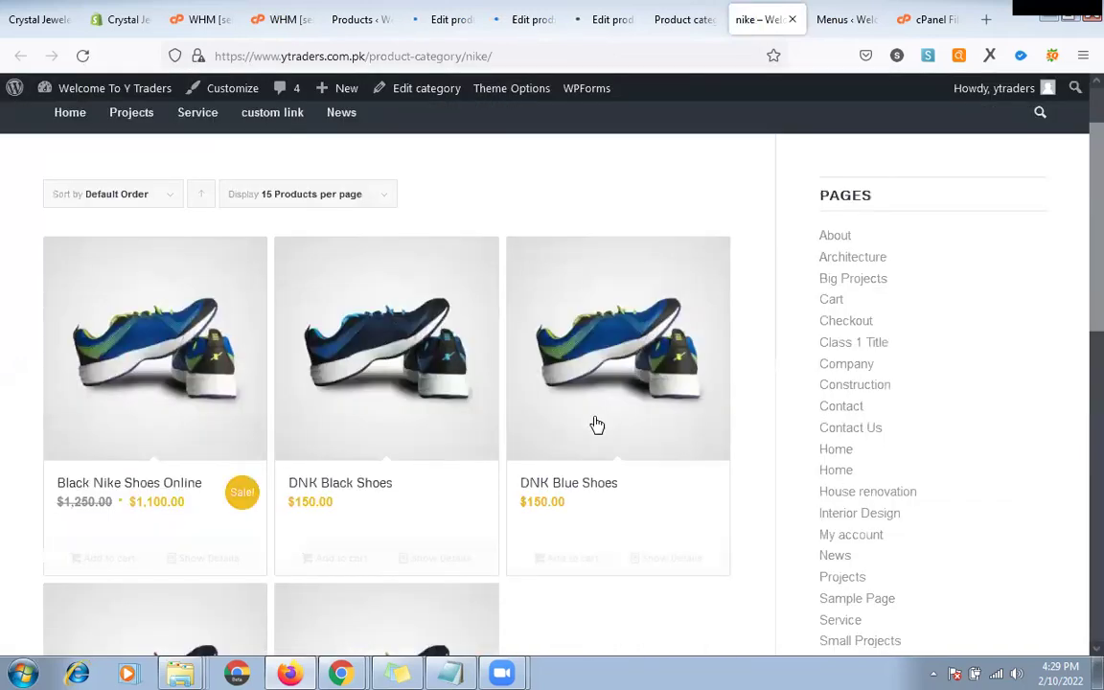
# Step: Close the editing pages of DNK Yellow Shoes, DNK Red Shoes and DNK Blue Shoes
pyautogui.click(356, 19)
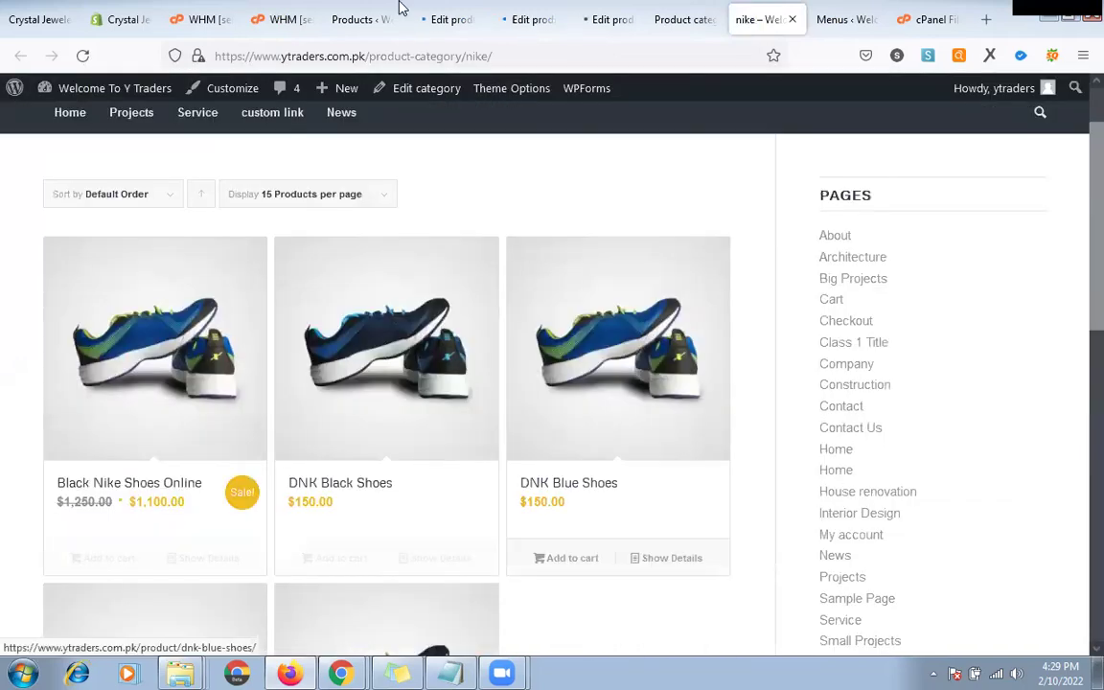
pyautogui.click(477, 9)
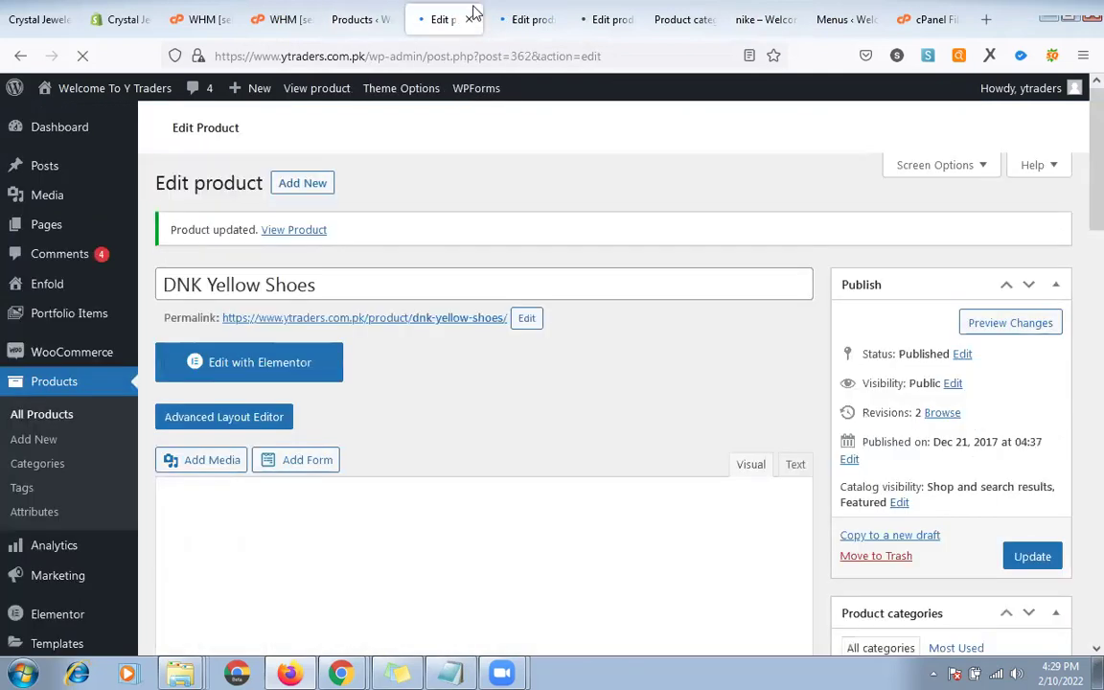
pyautogui.click(470, 19)
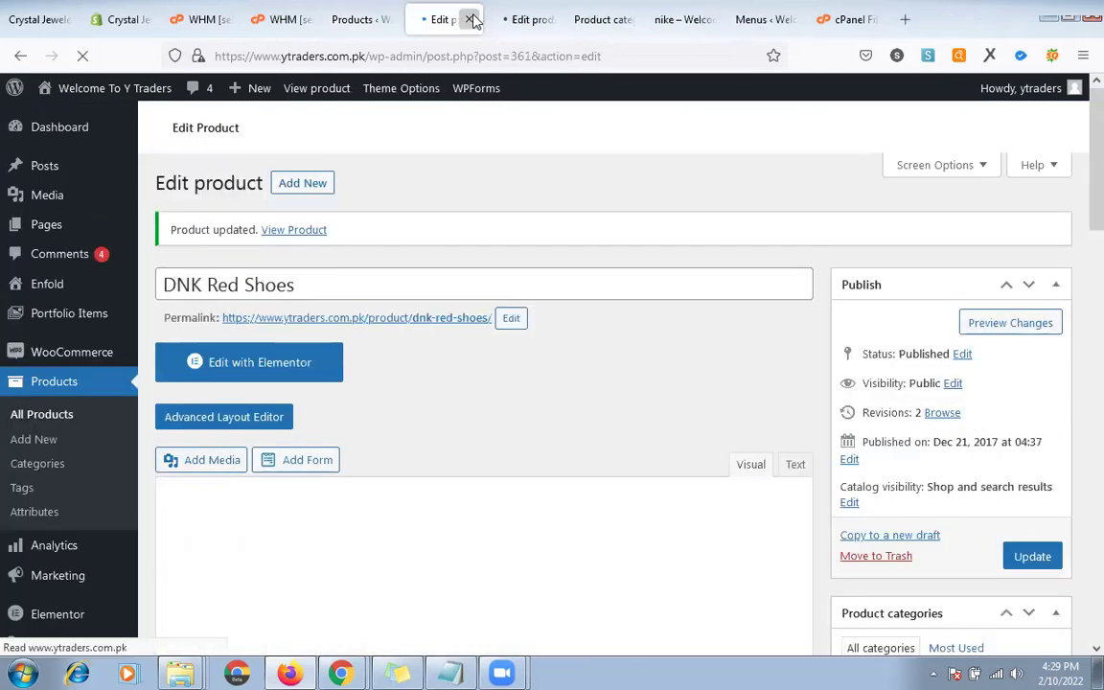
pyautogui.click(471, 19)
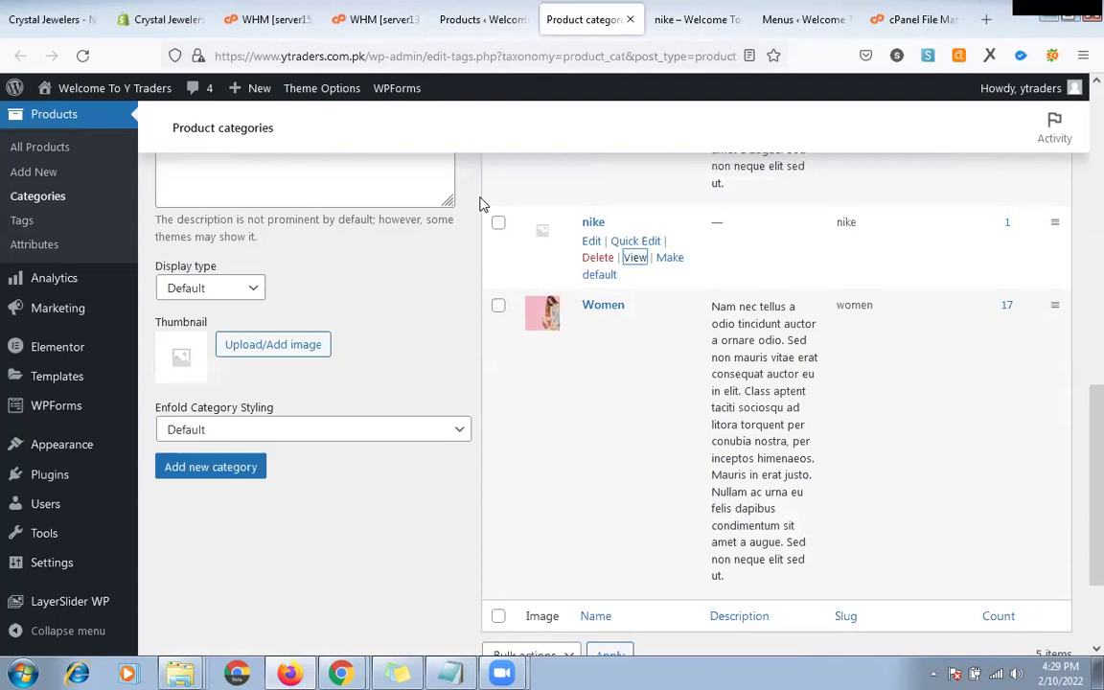
# Step: Return to the product list and open the site's Menus management page in a new tab
pyautogui.scroll(5, 474, 182)
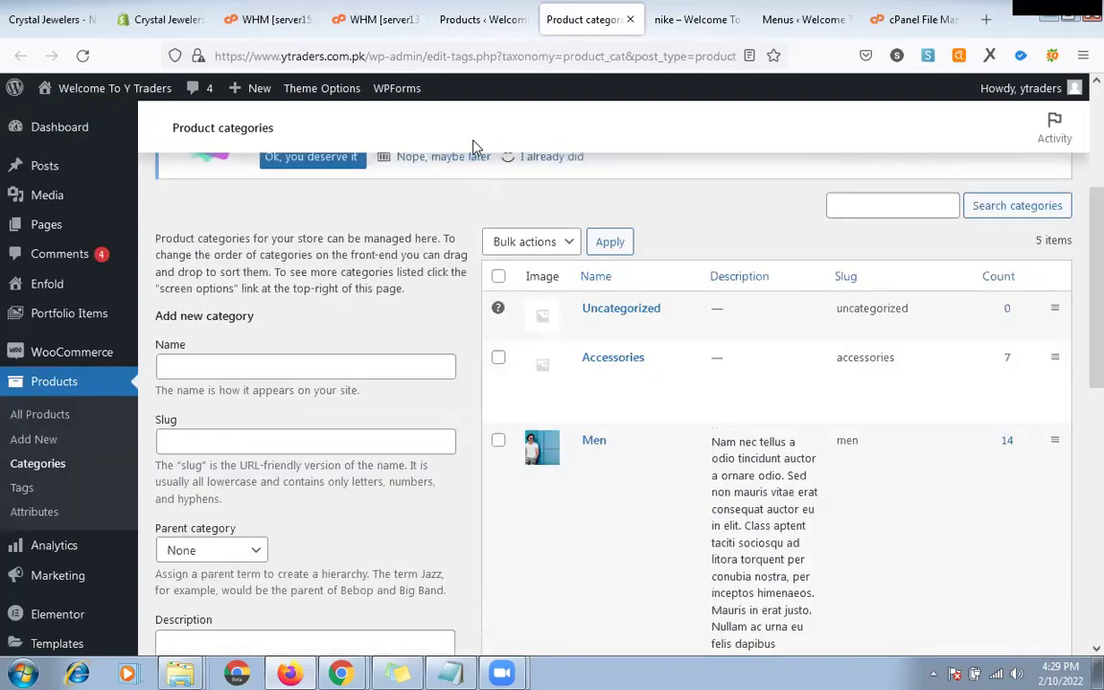
pyautogui.click(450, 43)
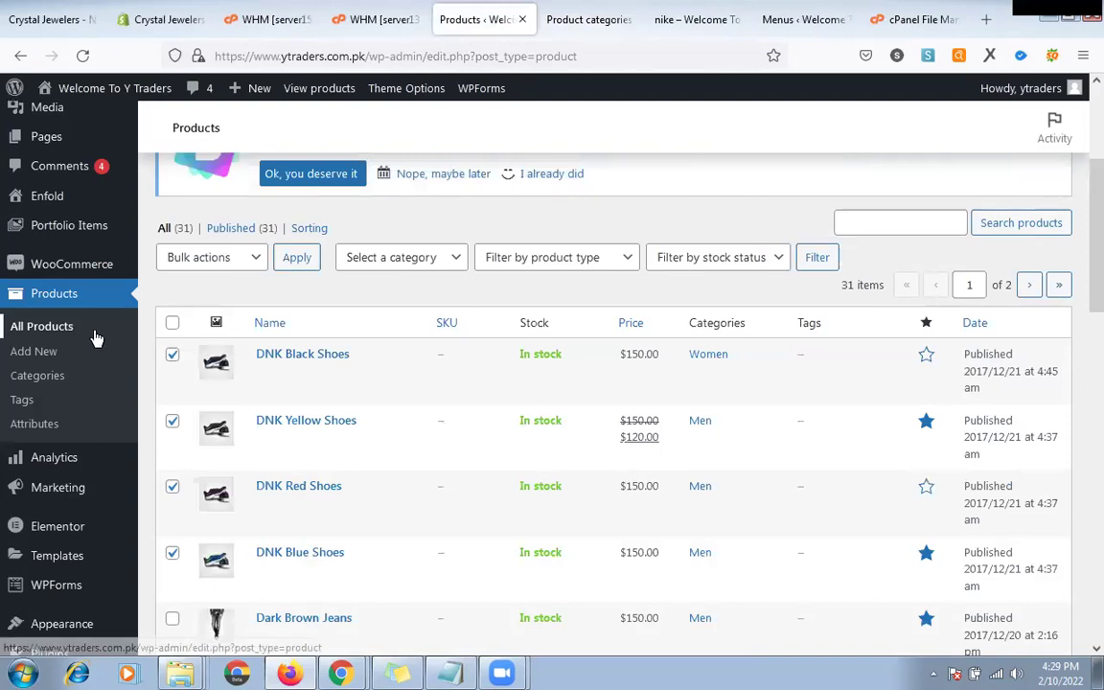
pyautogui.scroll(-2, 86, 348)
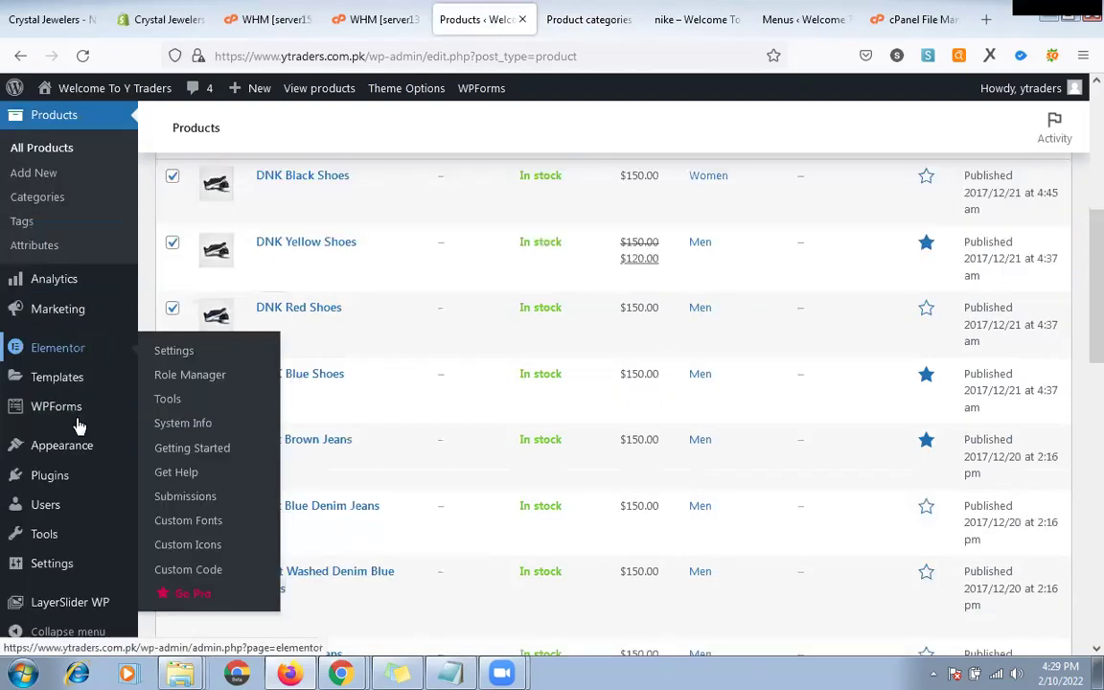
pyautogui.scroll(-3, 82, 426)
pyautogui.moveTo(105, 446)
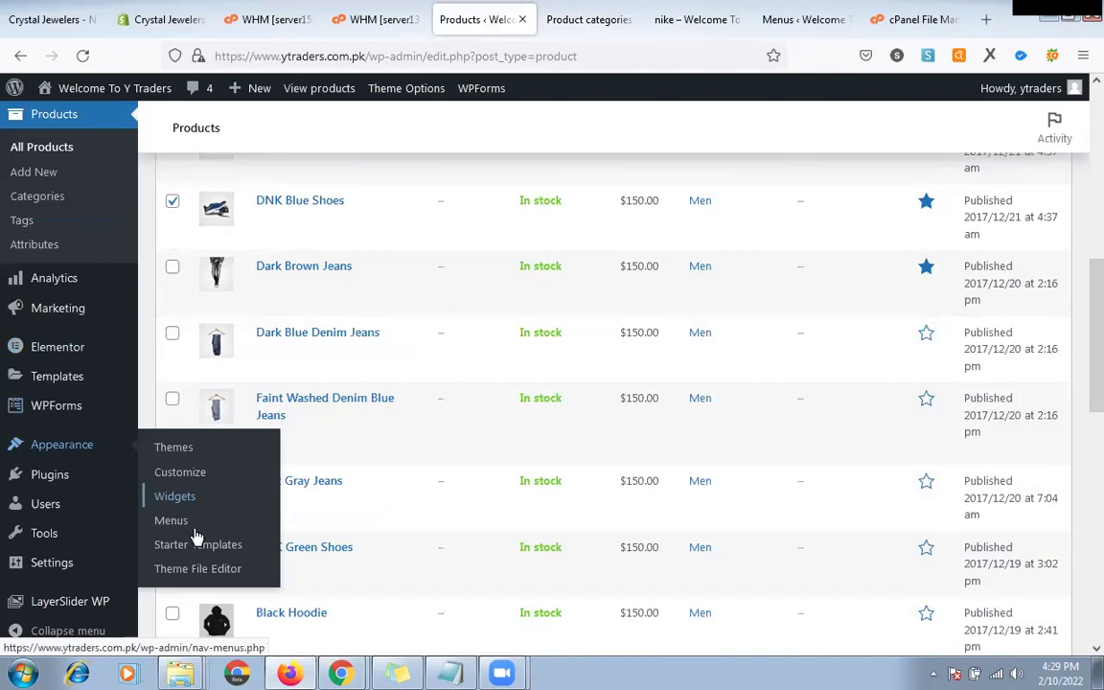
pyautogui.rightClick(177, 518)
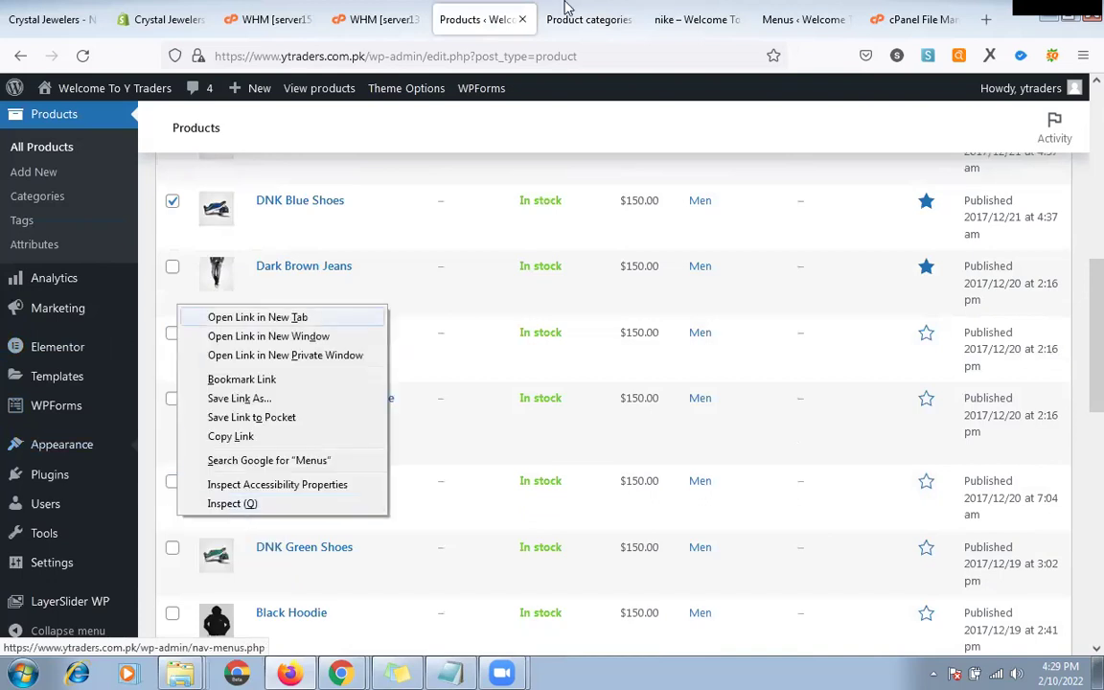
pyautogui.click(257, 318)
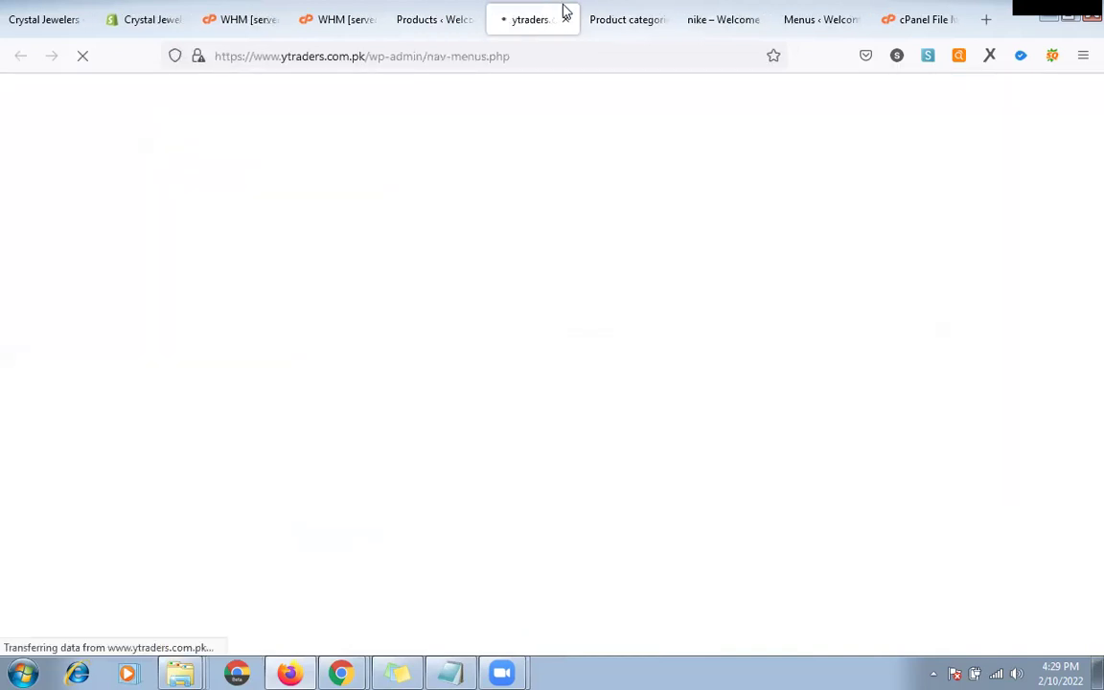
# Step: Look through Main Menu's structure and the recent and full lists of pages available to add, ending at the page search
pyautogui.scroll(-3, 744, 277)
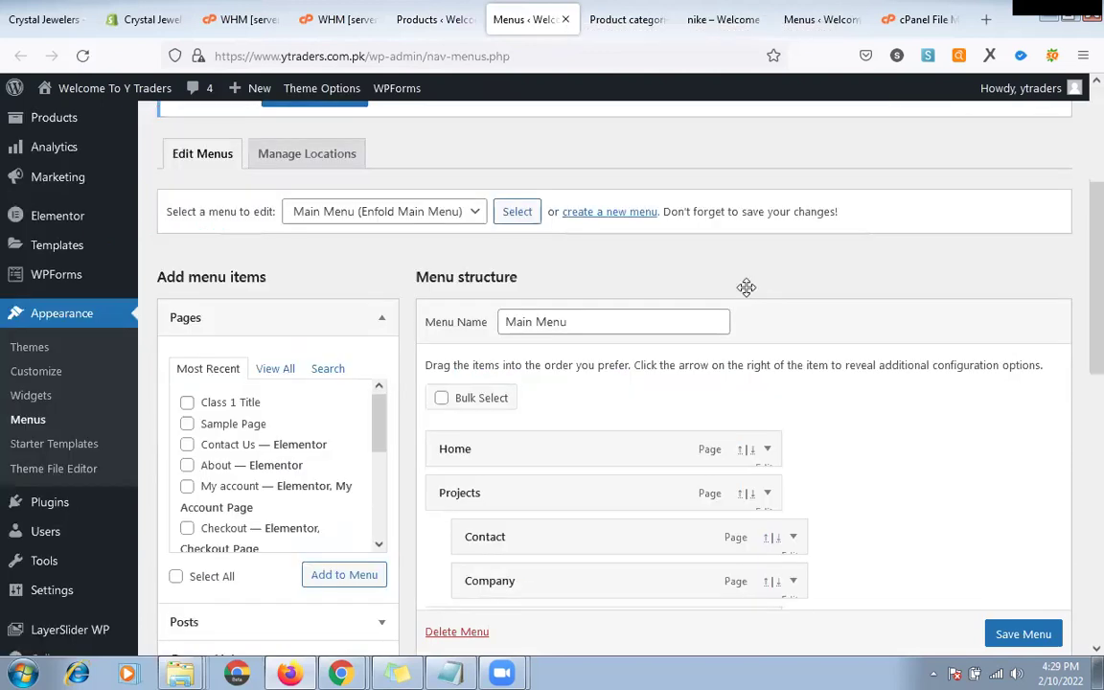
pyautogui.scroll(-3, 746, 288)
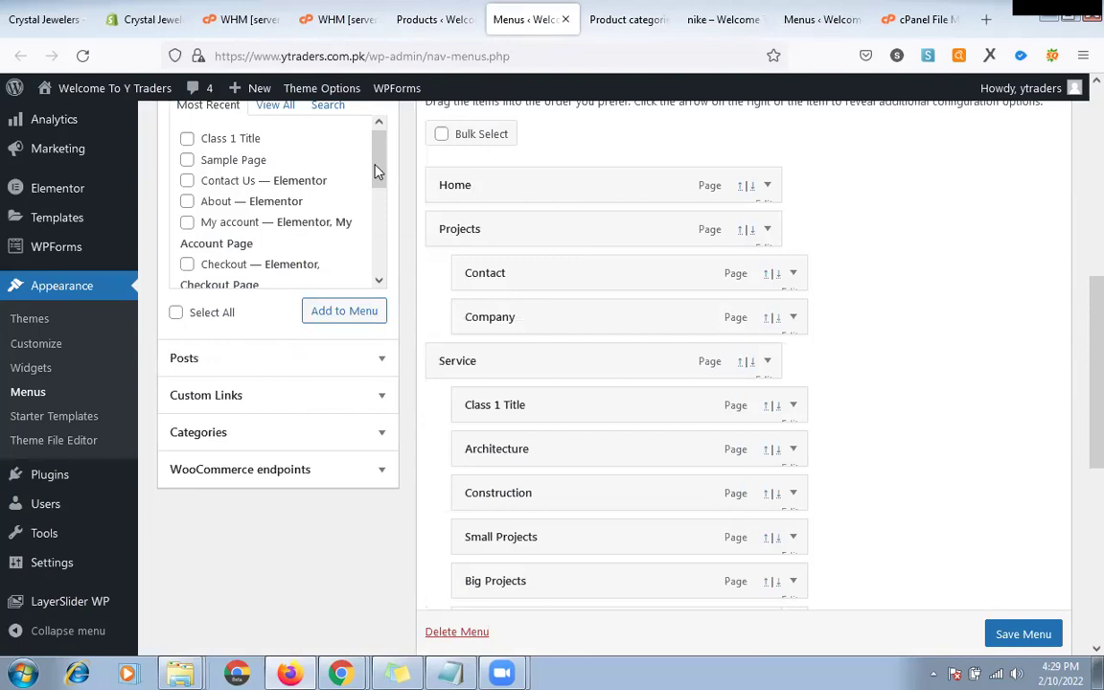
pyautogui.scroll(-3, 369, 230)
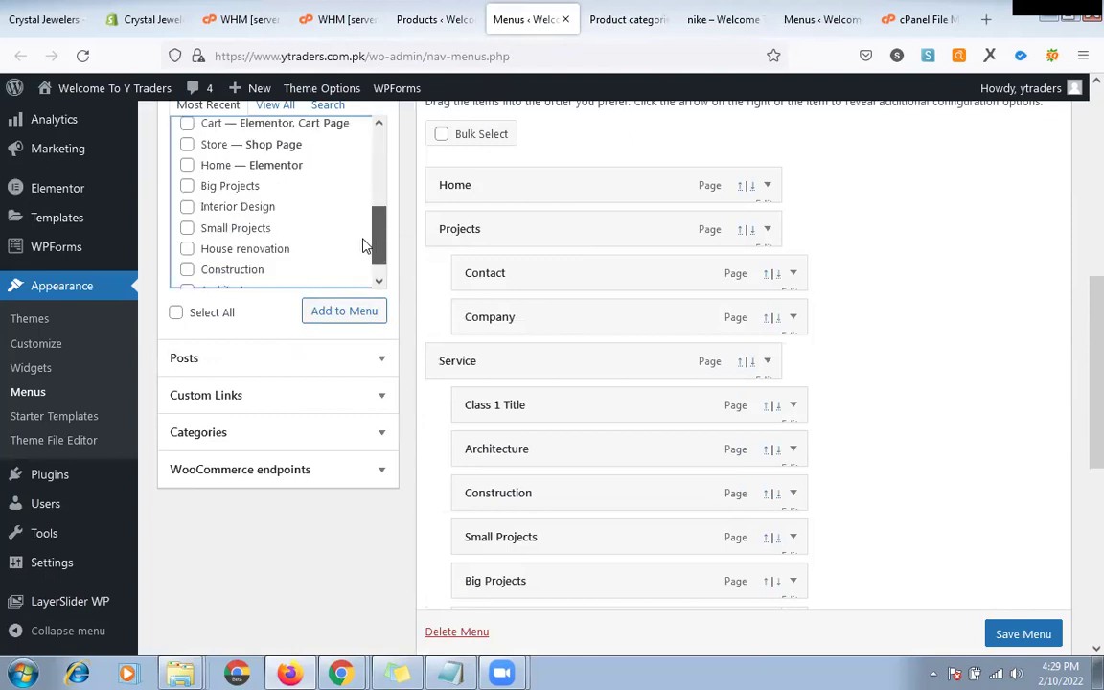
pyautogui.scroll(-1, 362, 247)
pyautogui.scroll(3, 268, 362)
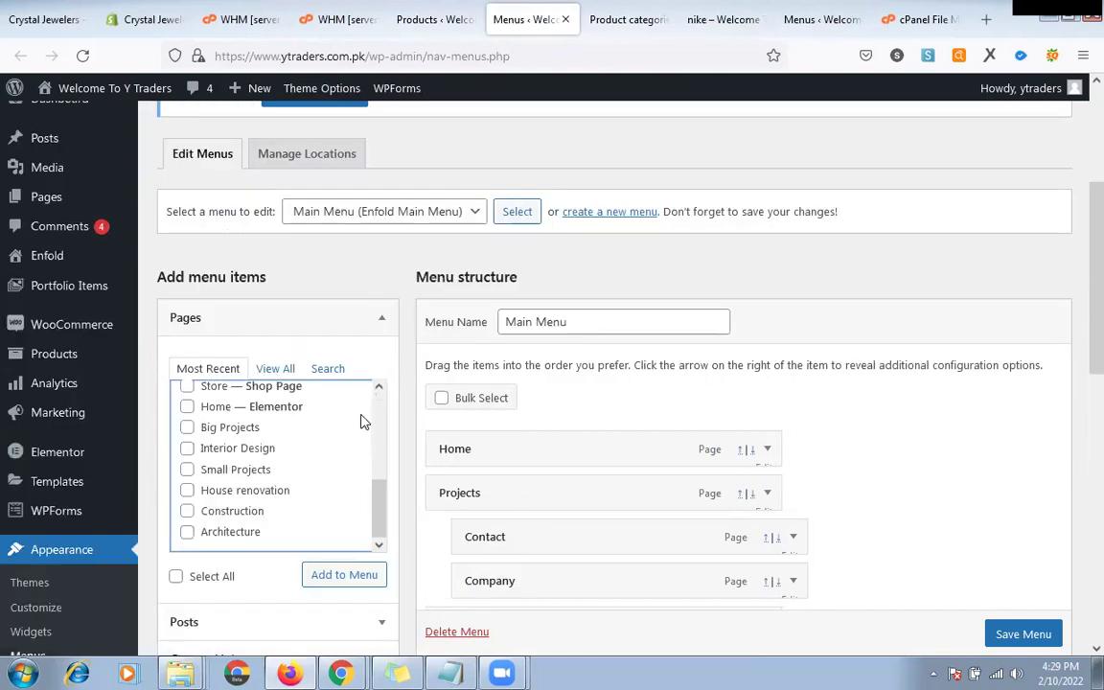
pyautogui.moveTo(380, 430); pyautogui.dragTo(387, 508)
pyautogui.scroll(-2, 370, 445)
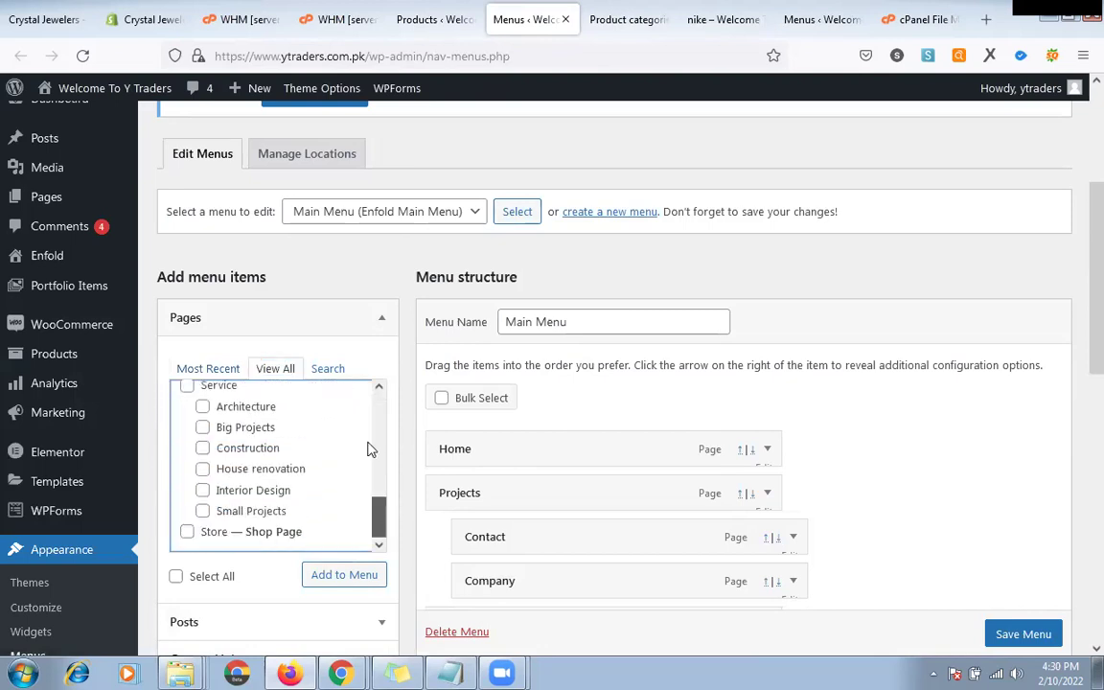
pyautogui.click(324, 370)
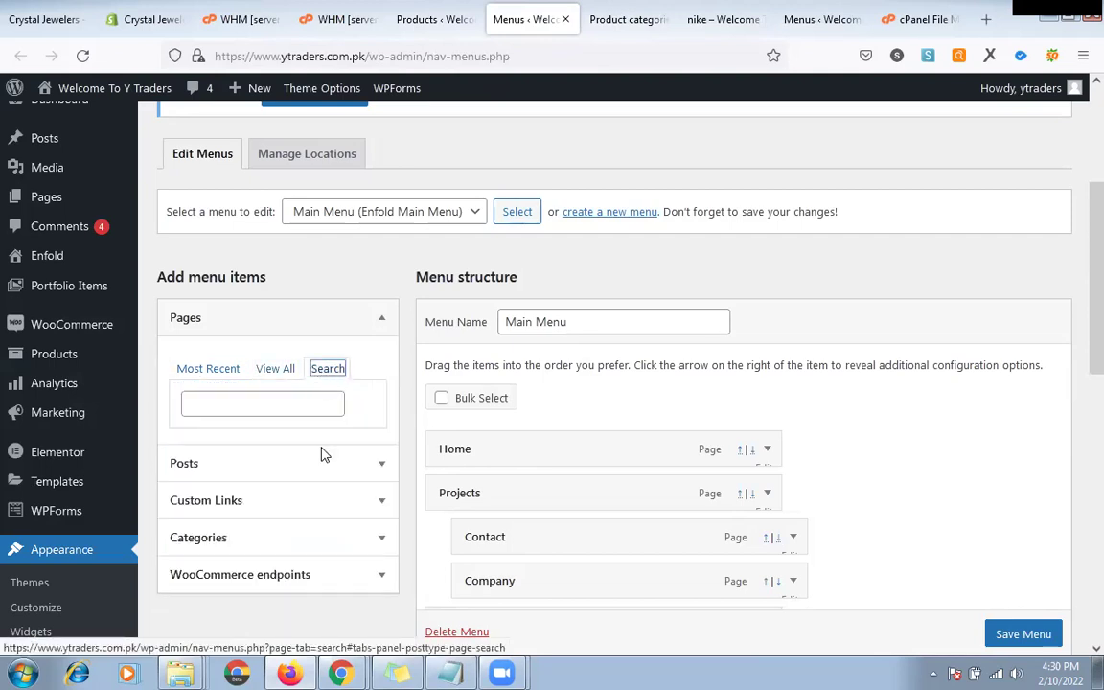
# Step: Go to the nike category's shop page and copy its web address
pyautogui.hotkey('ctrl', 'Tab')
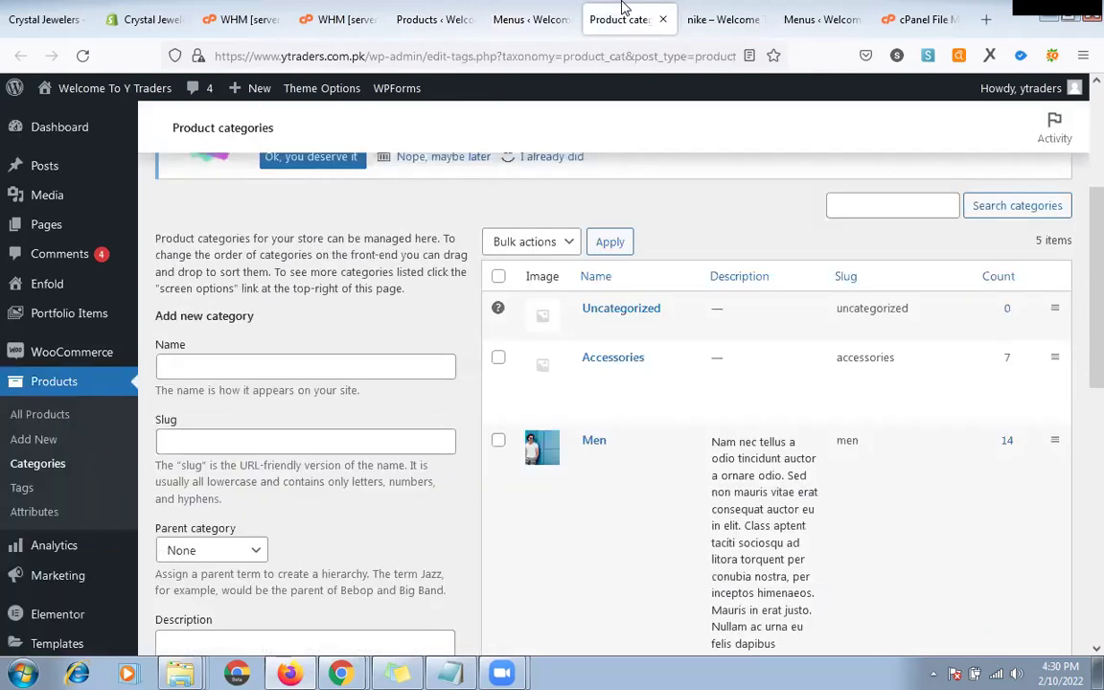
pyautogui.hotkey('ctrl', 'Tab')
pyautogui.click(623, 54)
pyautogui.hotkey('ctrl', 'c')
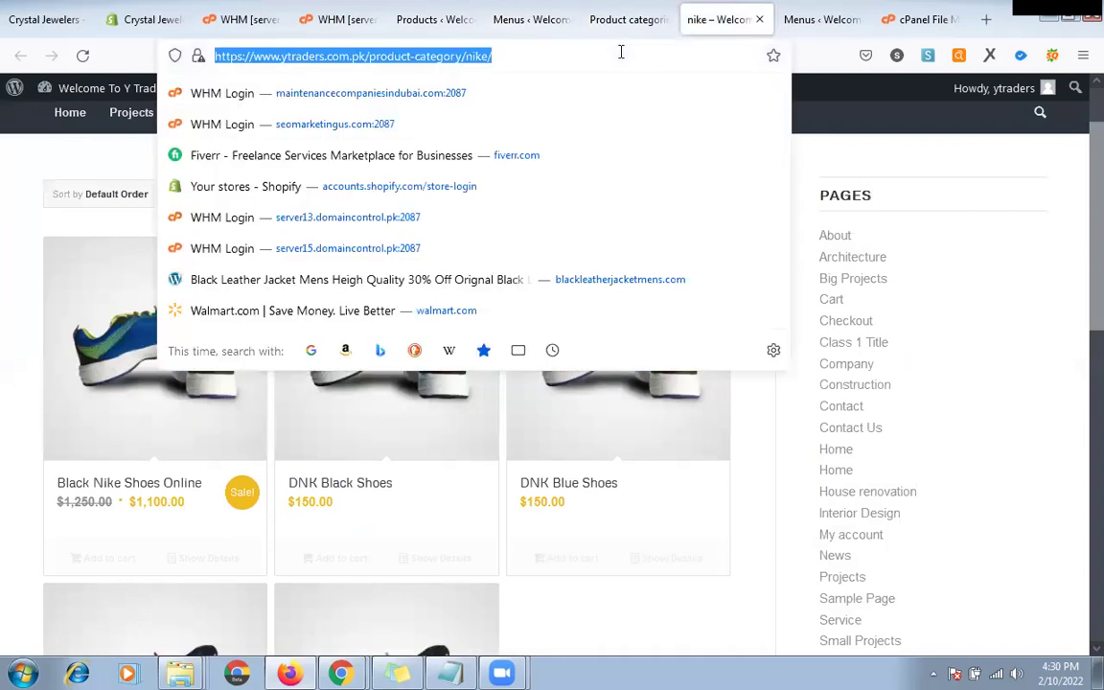
# Step: Enter Nike as the name in the form for adding a new product category
pyautogui.hotkey('ctrl', 'shift', 'Tab')
pyautogui.click(285, 374)
pyautogui.write('Nike')
pyautogui.press('Tab')
pyautogui.scroll(-3, 444, 353)
pyautogui.scroll(5, 421, 345)
# Step: Add a custom link to Main Menu using the copied nike category address and the link text Nike
pyautogui.hotkey('ctrl', 'shift', 'Tab')
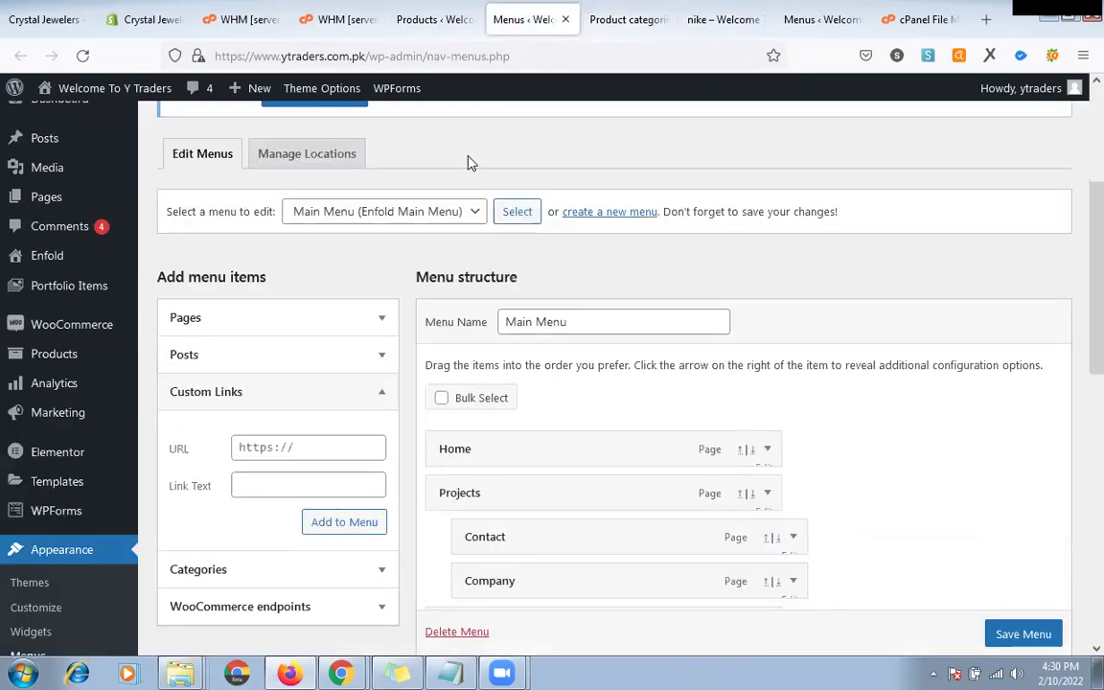
pyautogui.click(298, 445)
pyautogui.hotkey('ctrl', 'v')
pyautogui.click(296, 481)
pyautogui.write('Nike')
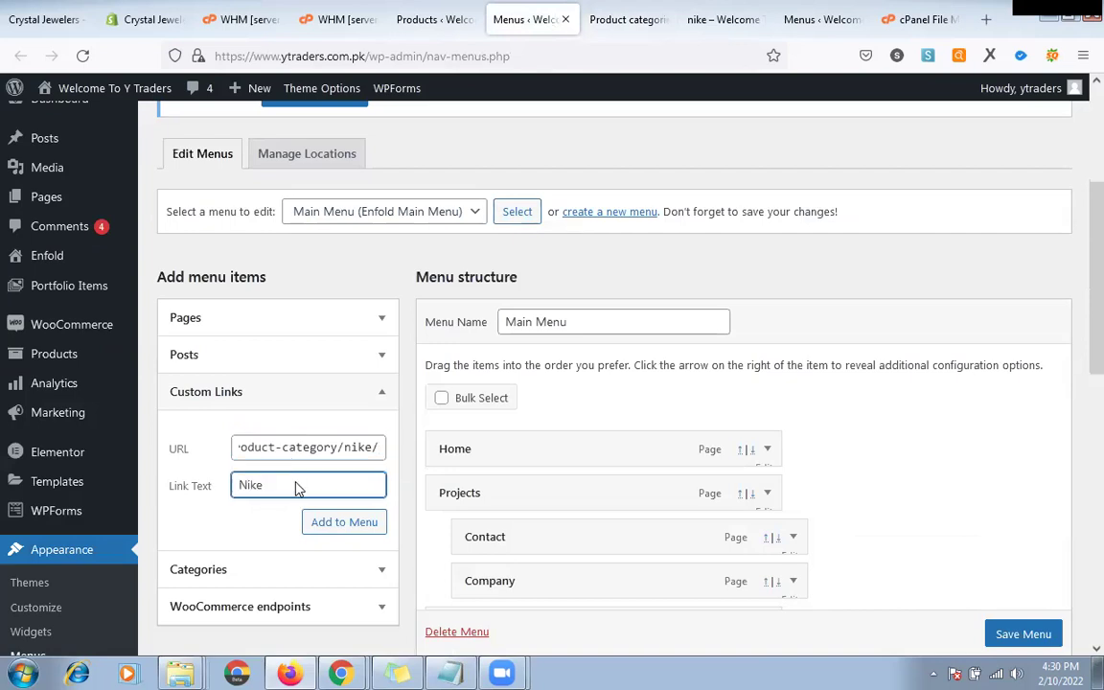
pyautogui.click(316, 611)
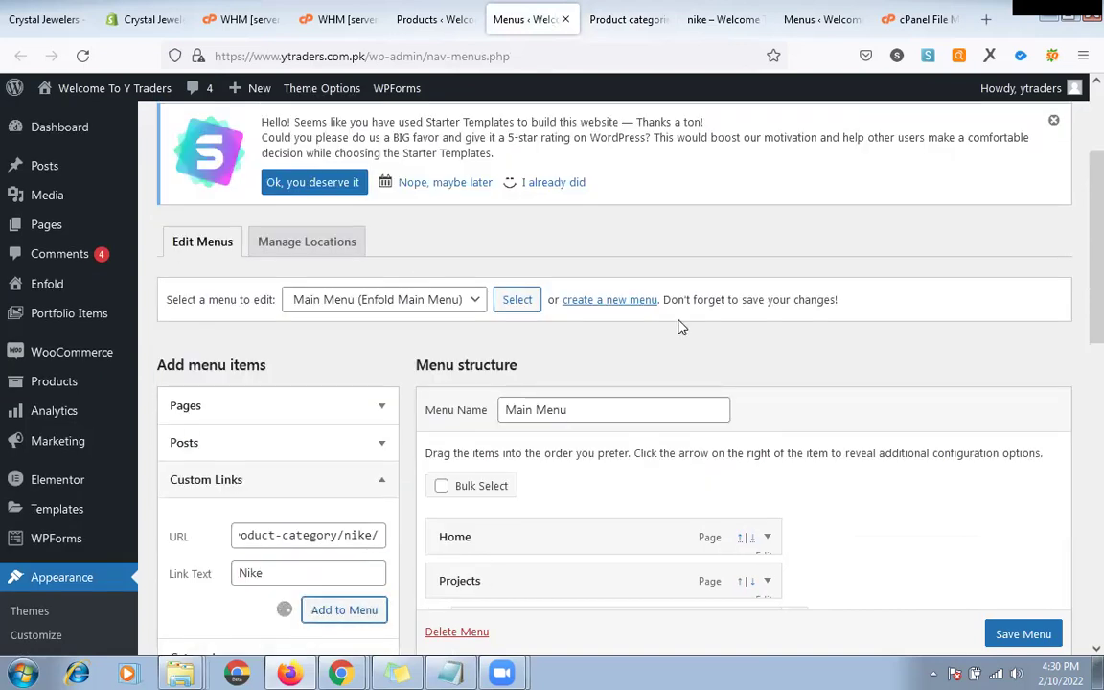
# Step: Move the Nike custom link directly below Home in Main Menu and save the menu
pyautogui.scroll(-2, 596, 348)
pyautogui.scroll(-7, 603, 349)
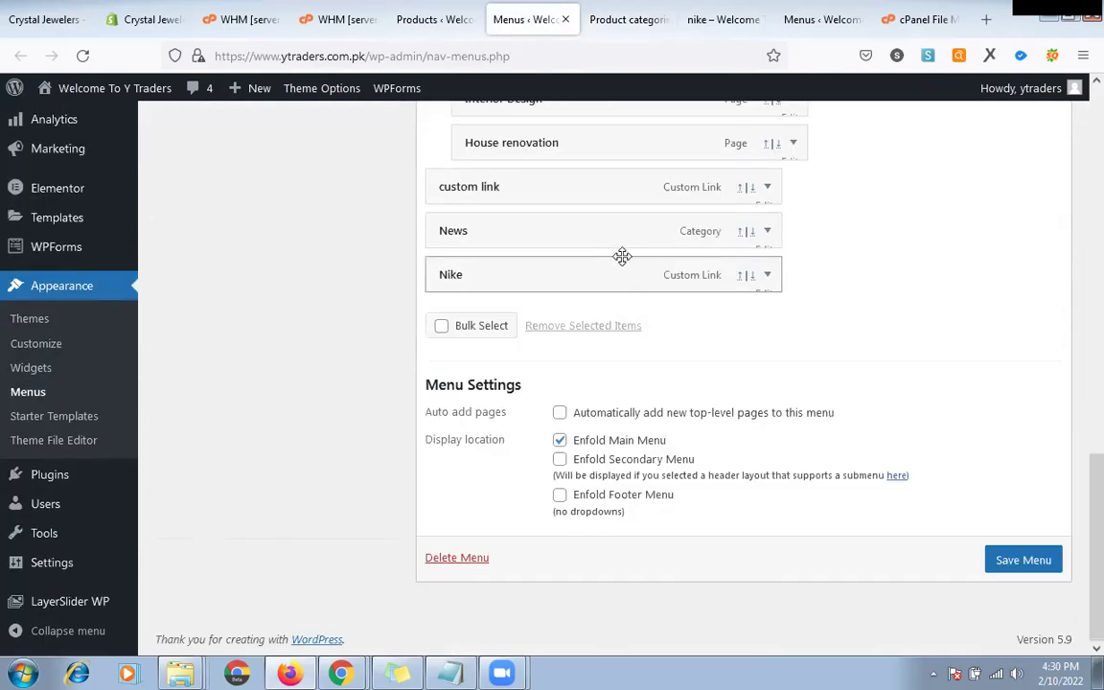
pyautogui.moveTo(605, 176); pyautogui.dragTo(642, 185)
pyautogui.click(1022, 634)
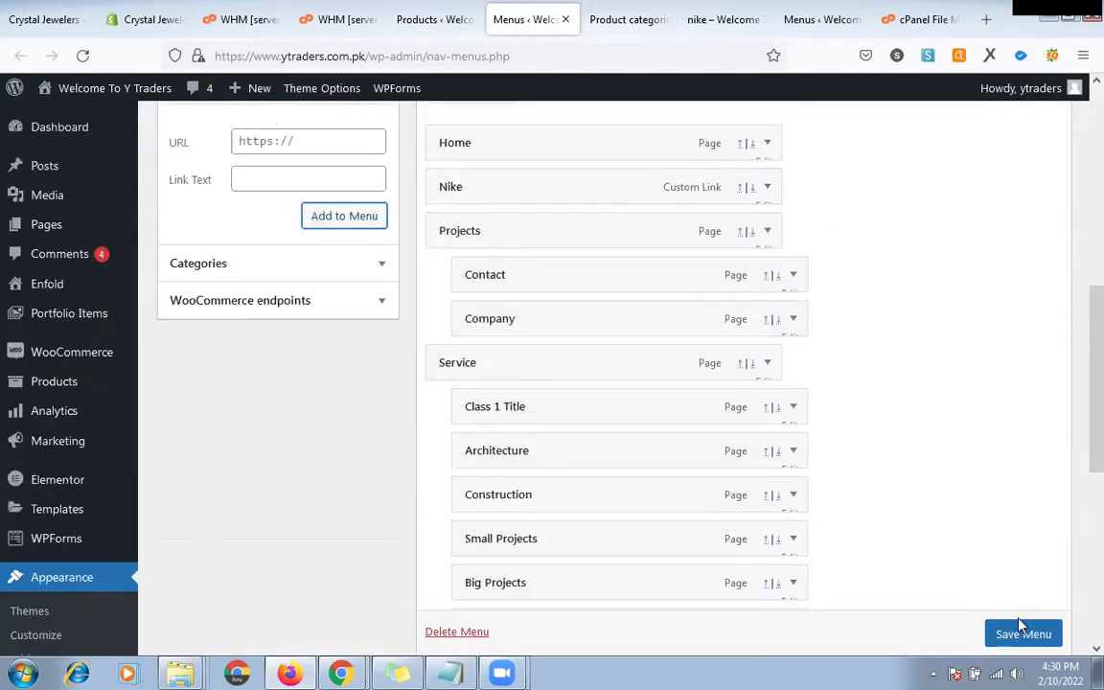
pyautogui.scroll(-1, 1019, 633)
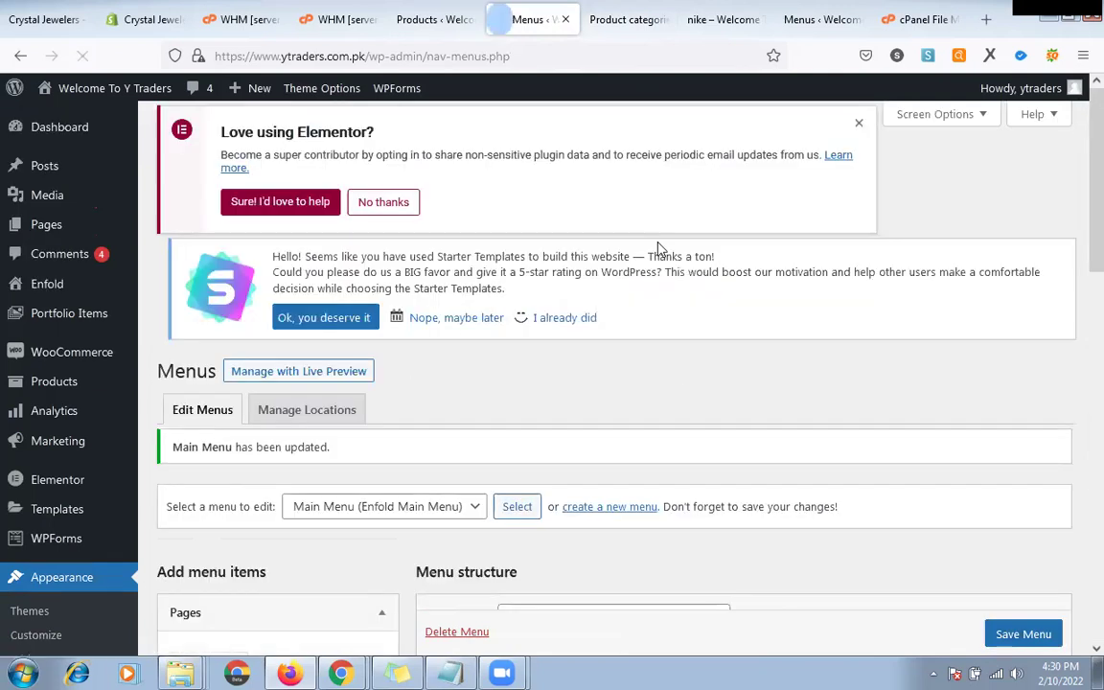
# Step: Reload the nike category's shop page and check the Nike entry in the site's navigation bar
pyautogui.click(599, 17)
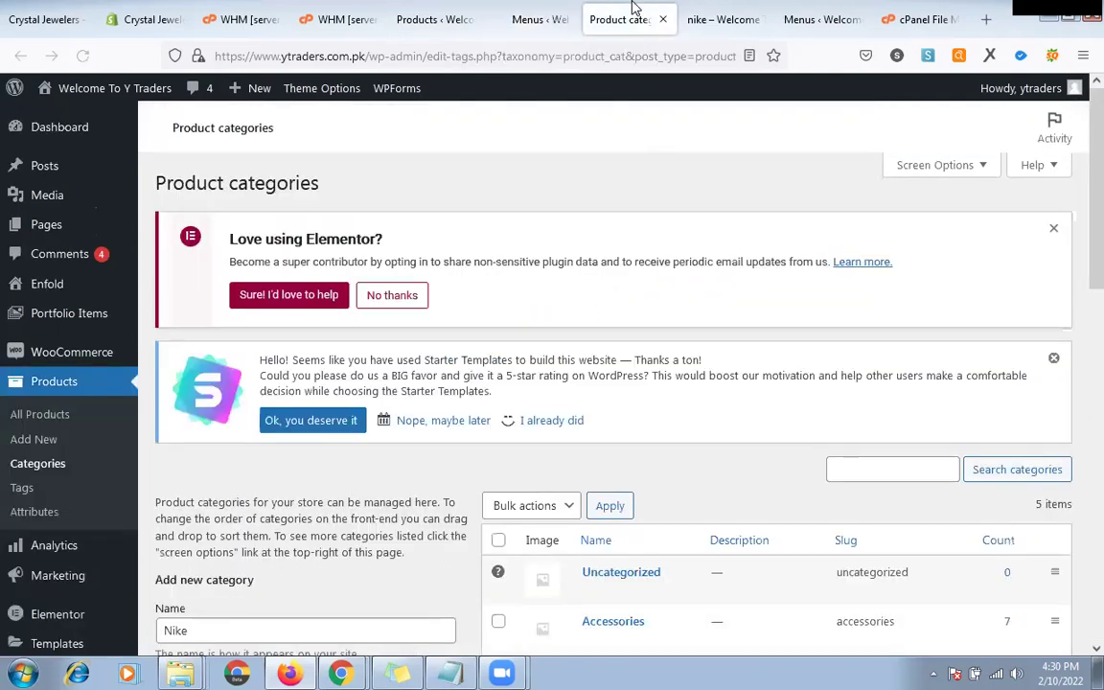
pyautogui.click(723, 9)
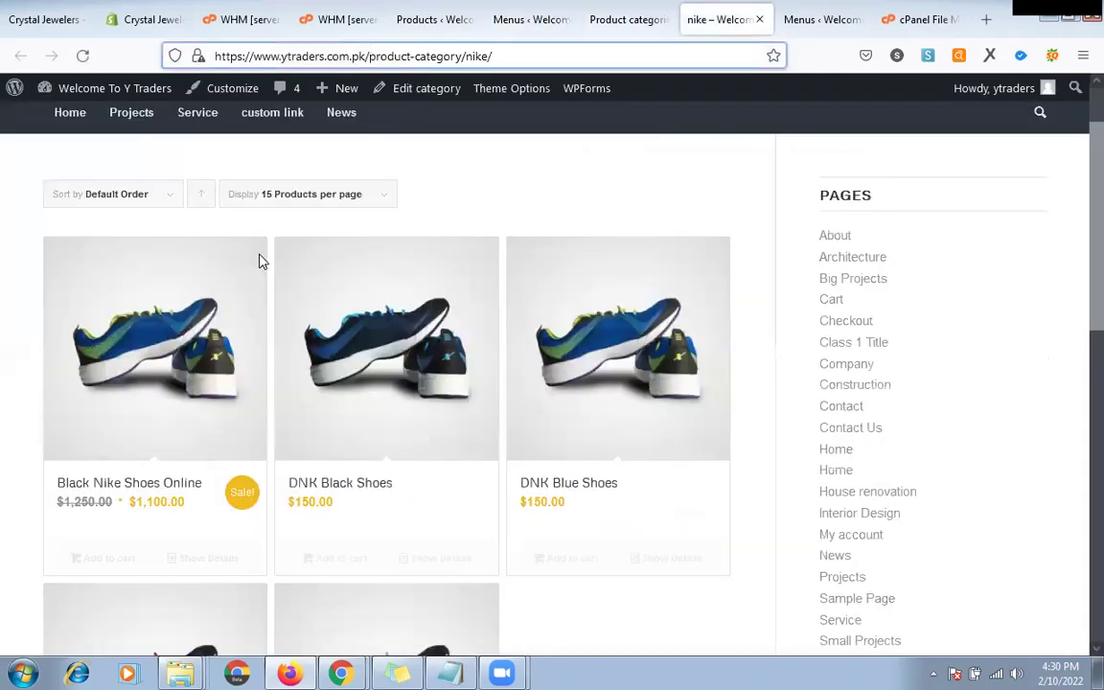
pyautogui.scroll(1, 166, 210)
pyautogui.click(83, 56)
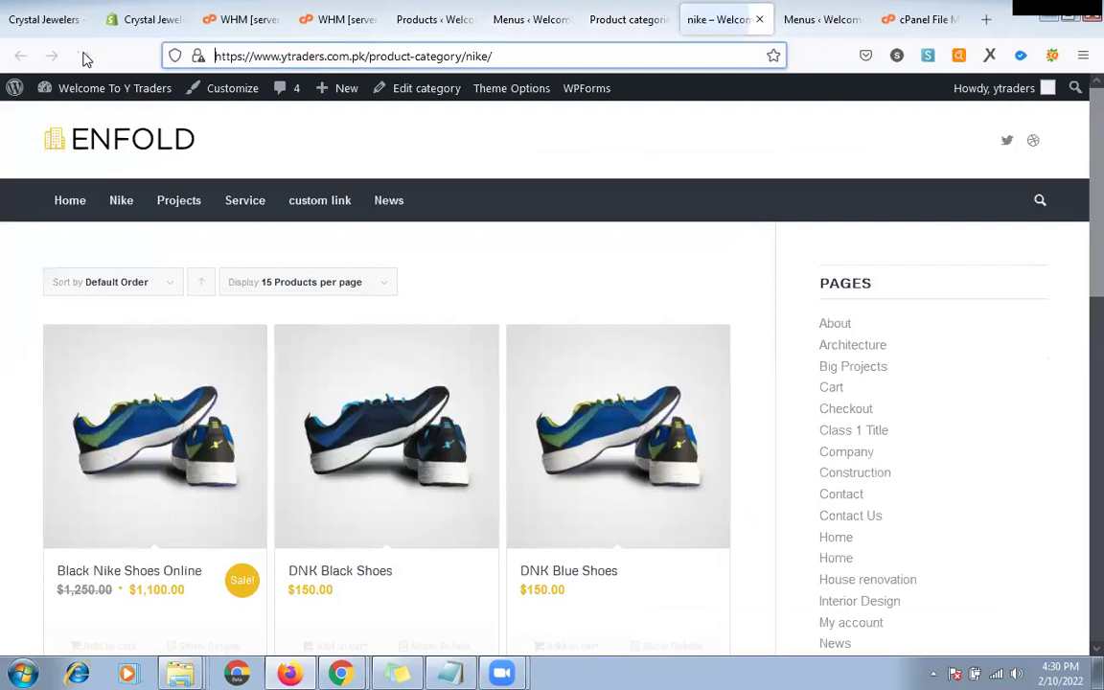
pyautogui.click(610, 16)
pyautogui.hotkey('ctrl', 'Tab')
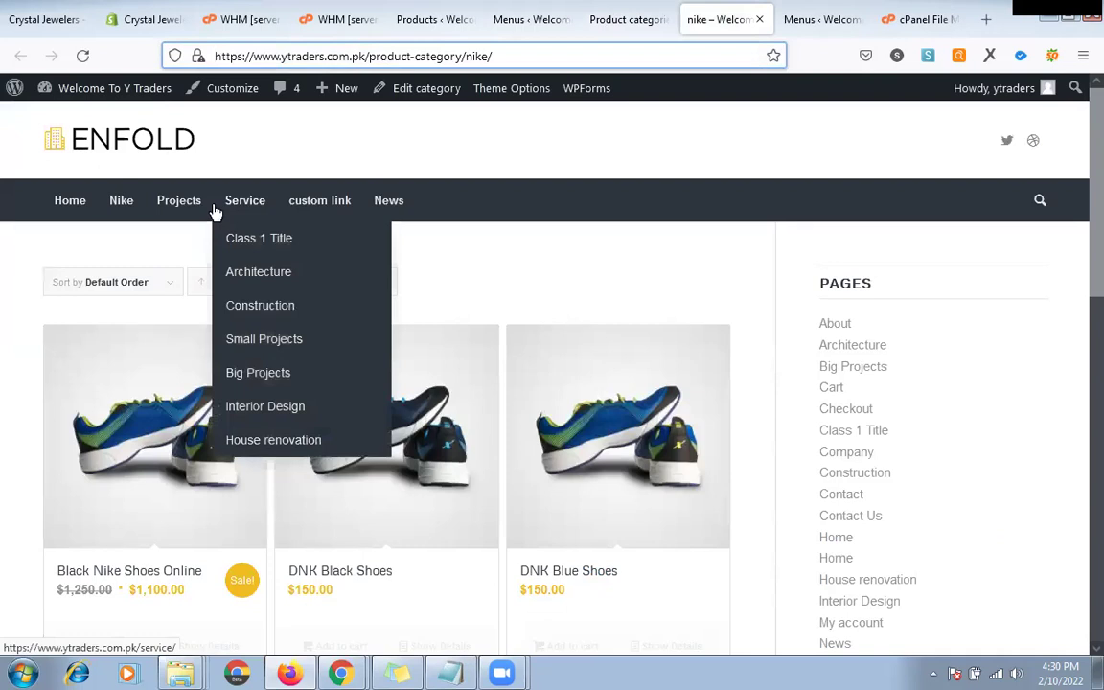
pyautogui.moveTo(143, 209)
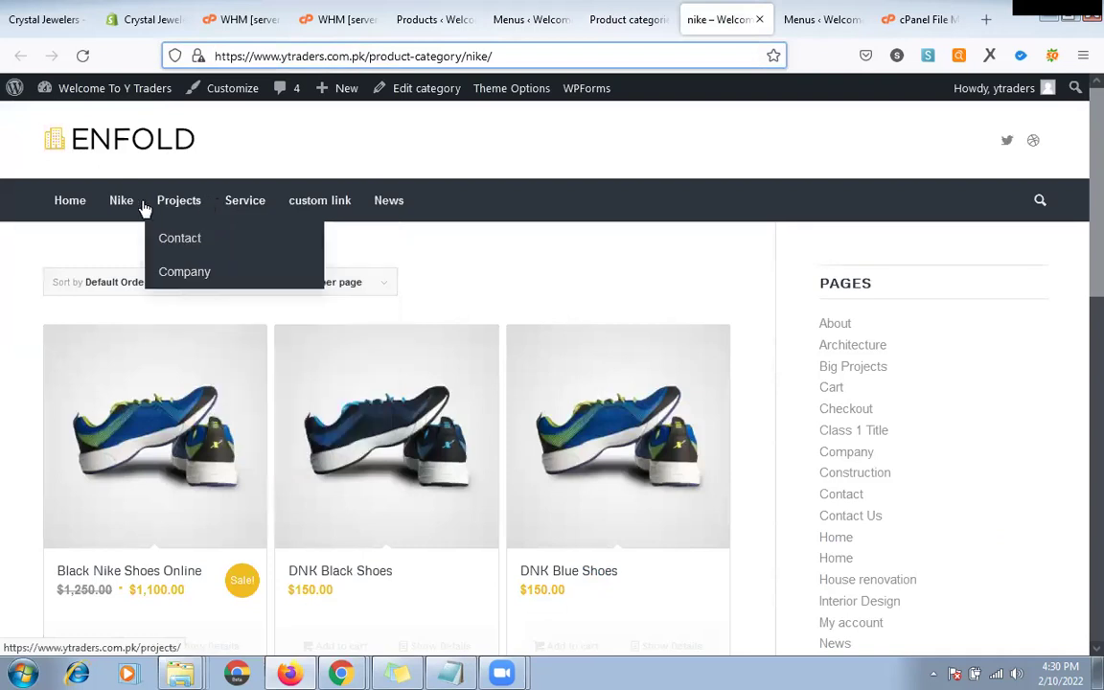
# Step: Return to the product categories page and add a new category named Adidas
pyautogui.hotkey('ctrl', 'shift', 'Tab')
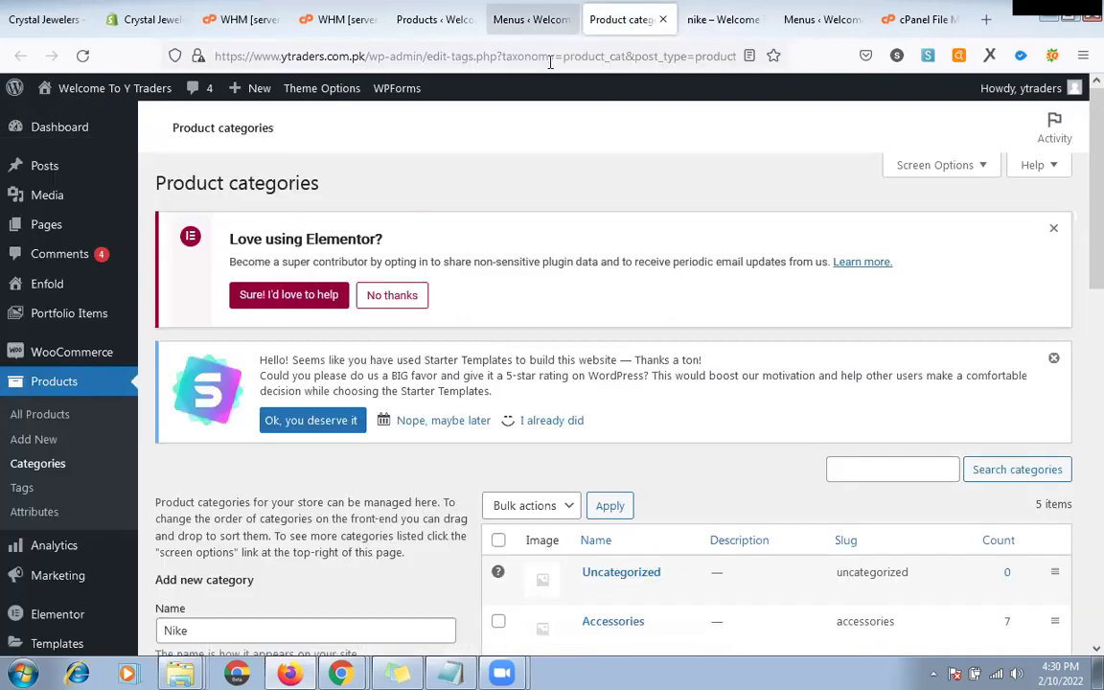
pyautogui.scroll(-2, 569, 227)
pyautogui.scroll(-1, 426, 146)
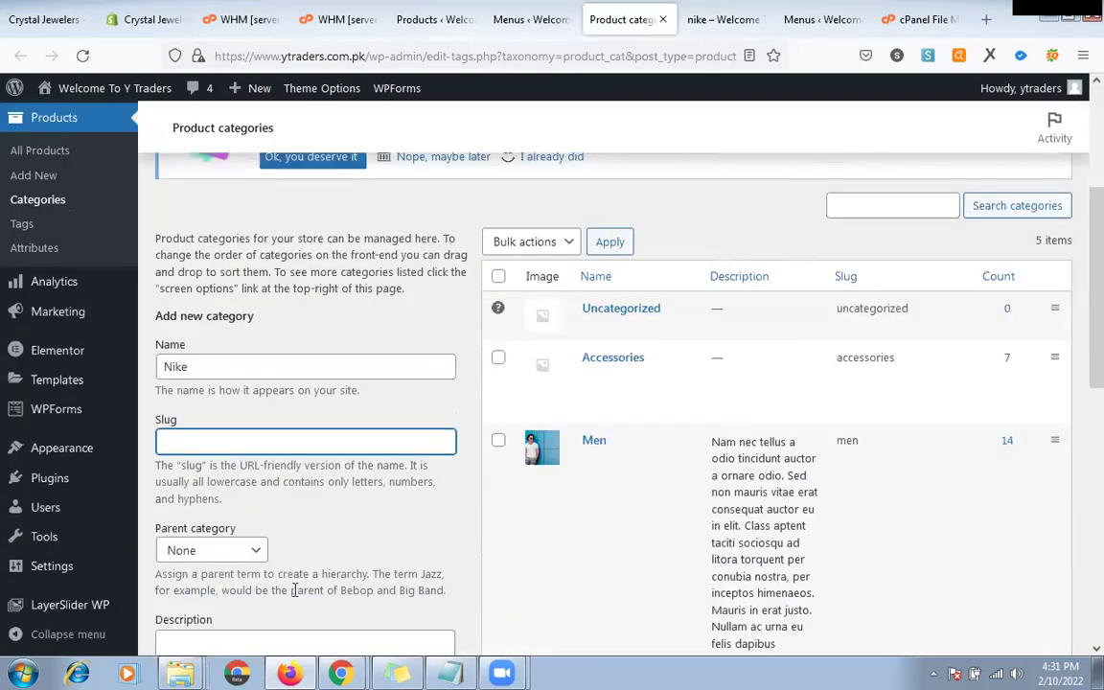
pyautogui.doubleClick(328, 362)
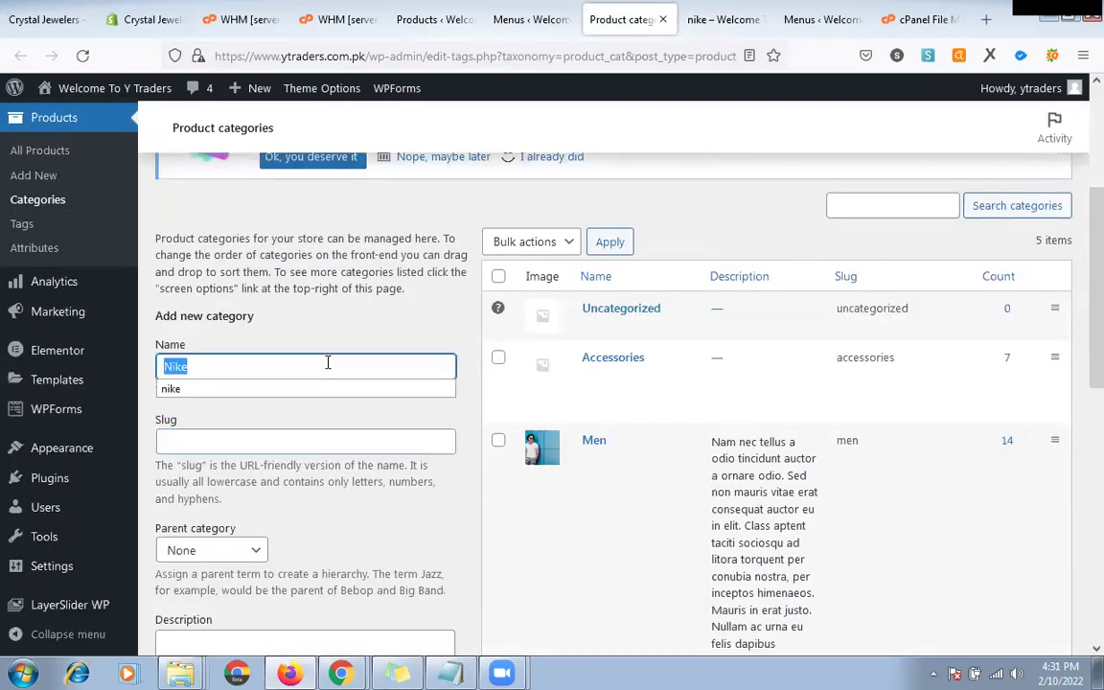
pyautogui.write('Adidas')
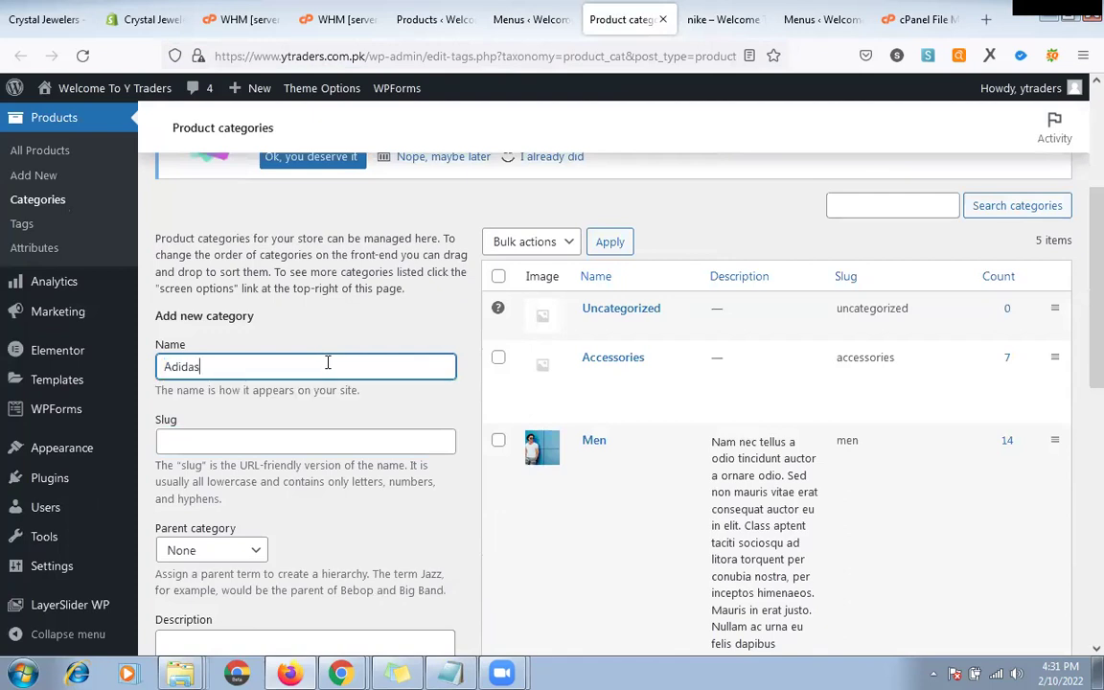
pyautogui.press('Return')
# Step: Add two more product categories named Gucci and Puma
pyautogui.write('Gu')
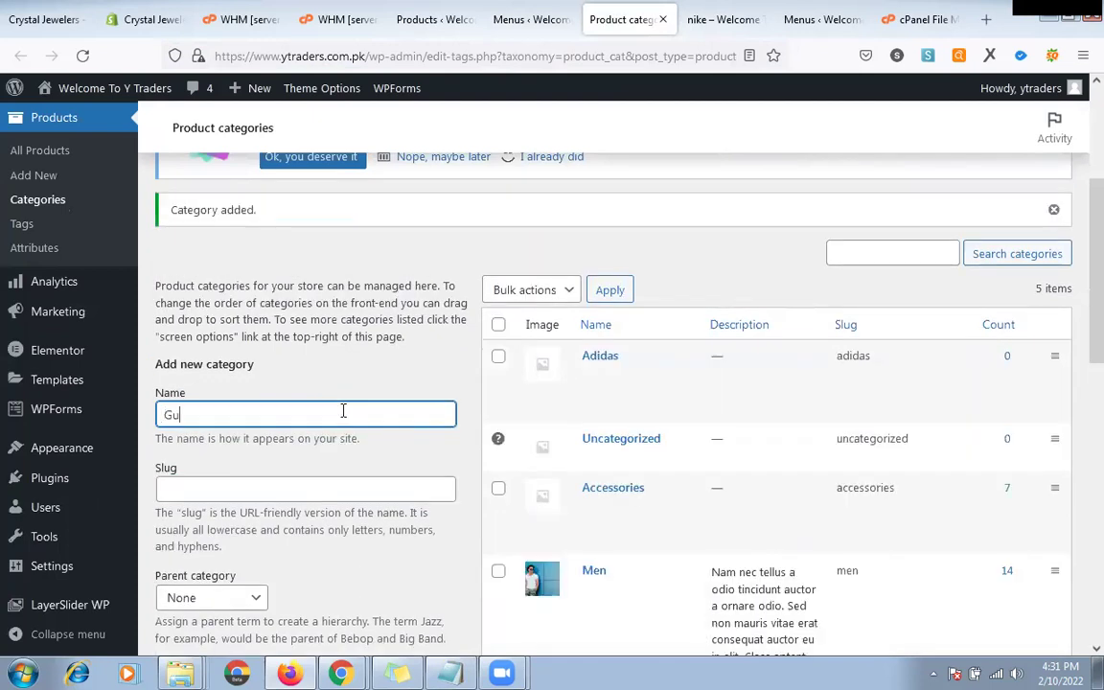
pyautogui.write('cci')
pyautogui.press('Return')
pyautogui.write('Pu')
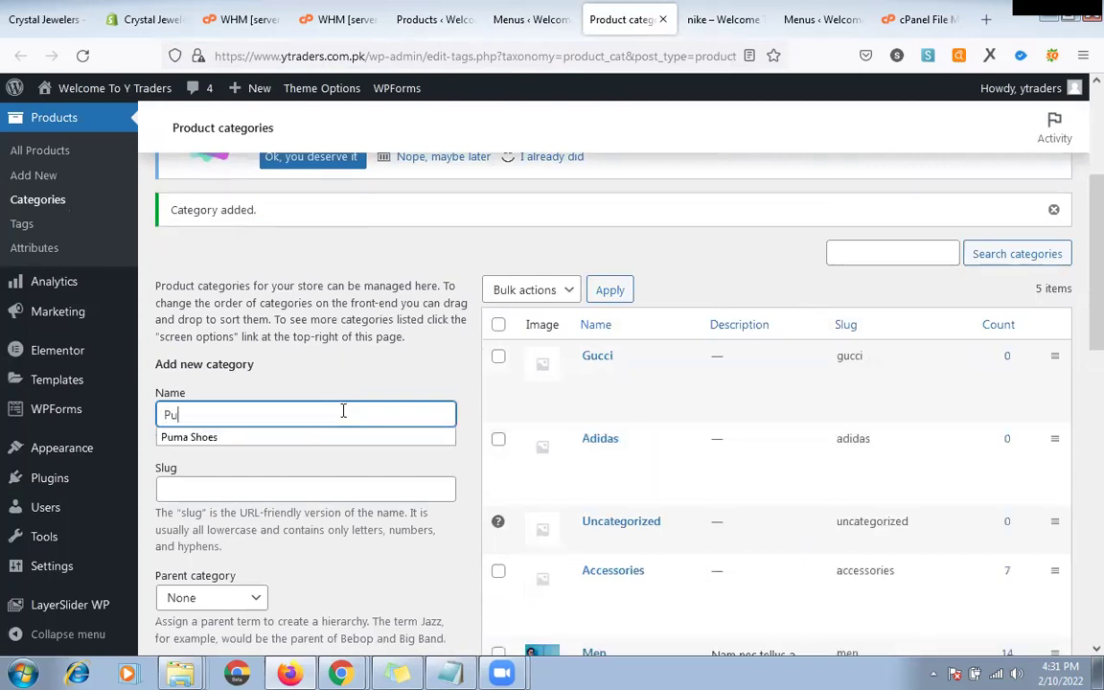
pyautogui.write('ma')
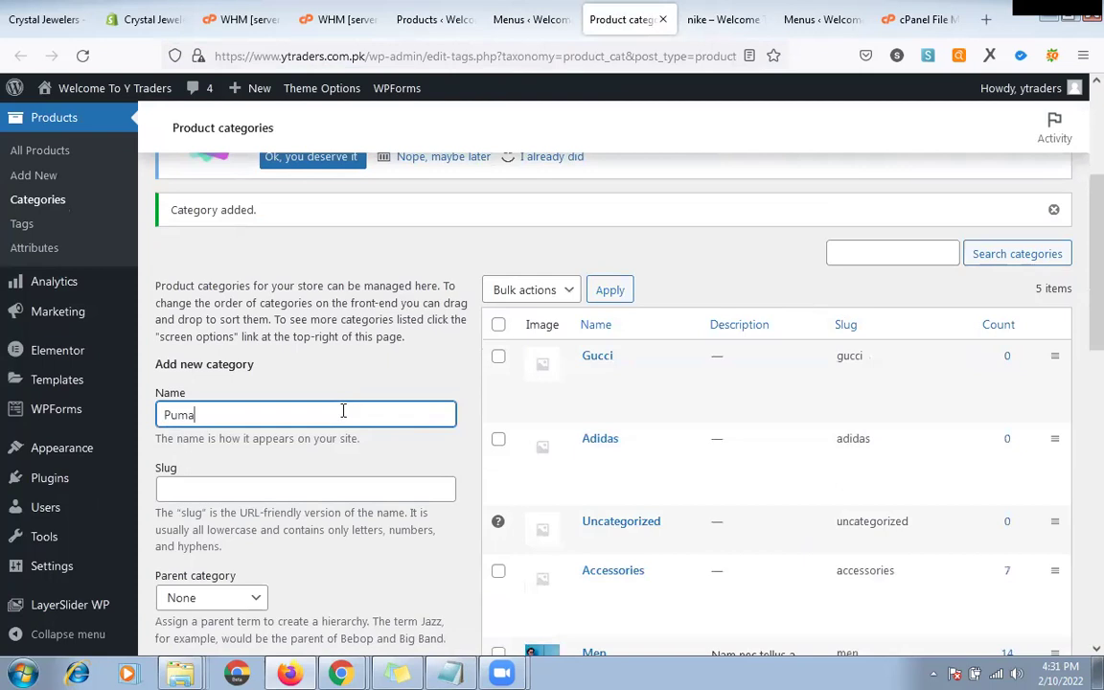
pyautogui.press('Return')
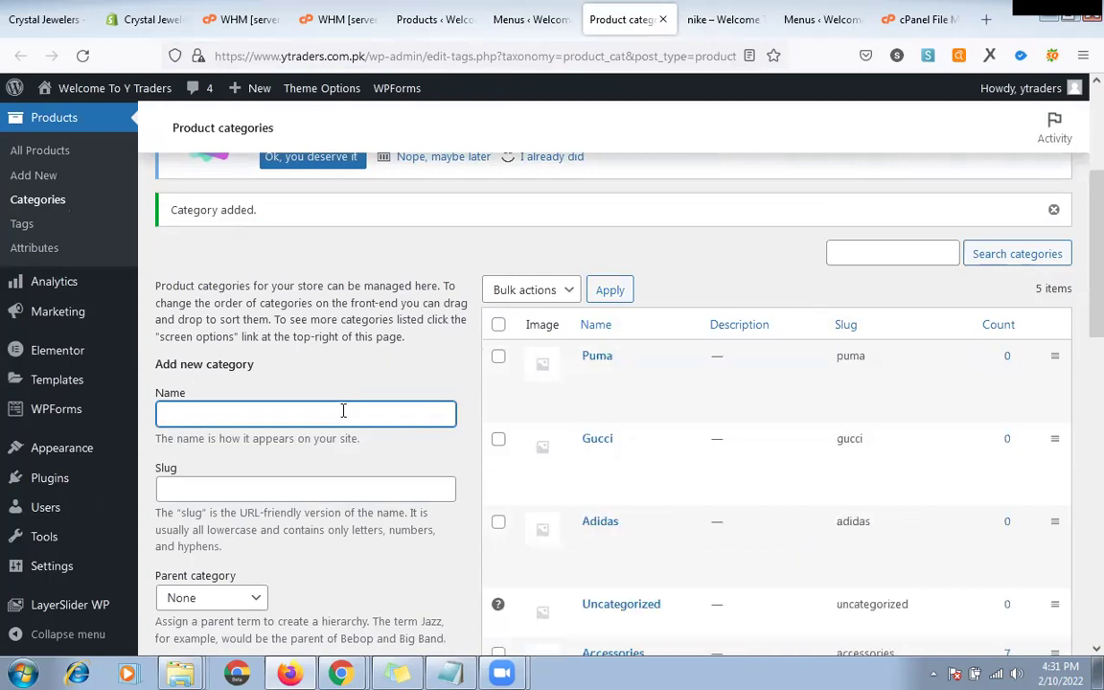
pyautogui.click(343, 410)
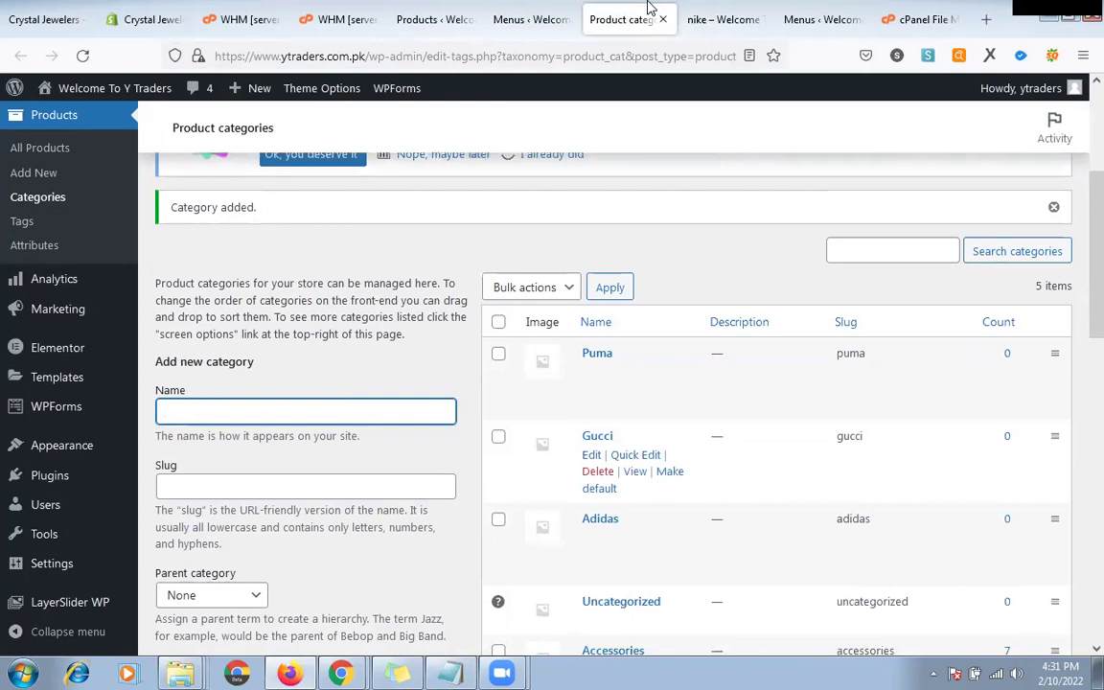
# Step: Copy the link to the Adidas category's shop page from the product category list
pyautogui.scroll(-3, 388, 301)
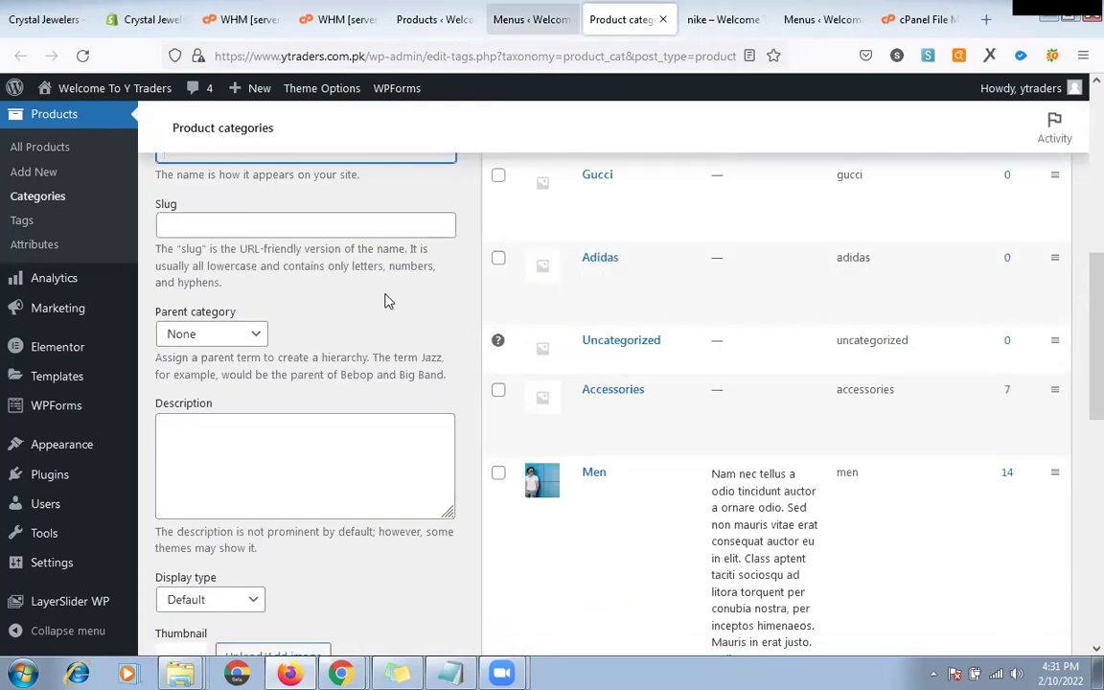
pyautogui.hotkey('ctrl', 'shift', 'Tab')
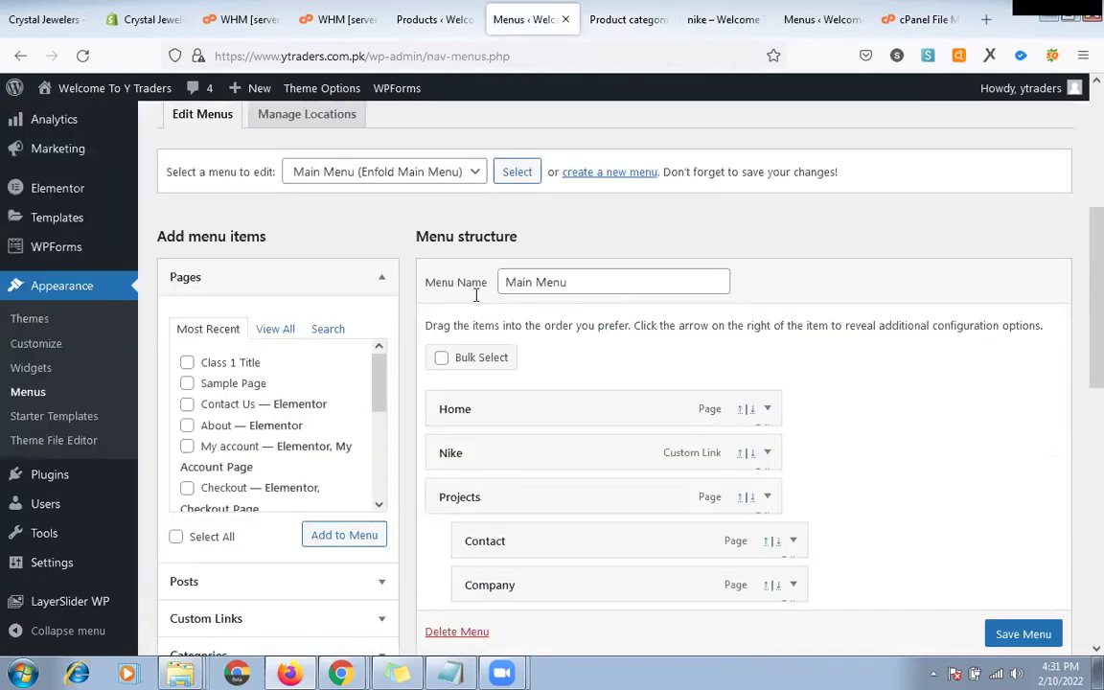
pyautogui.hotkey('ctrl', 'Tab')
pyautogui.rightClick(633, 294)
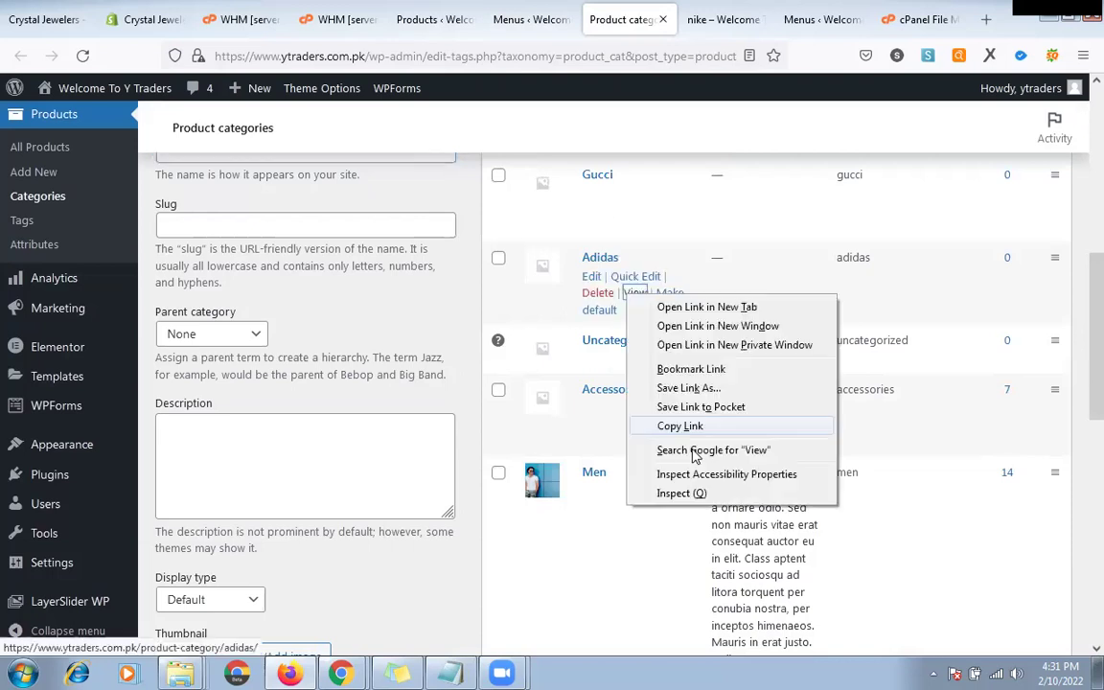
# Step: Return to the menu editing page and search it for "adi"
pyautogui.hotkey('ctrl', 'shift', 'Tab')
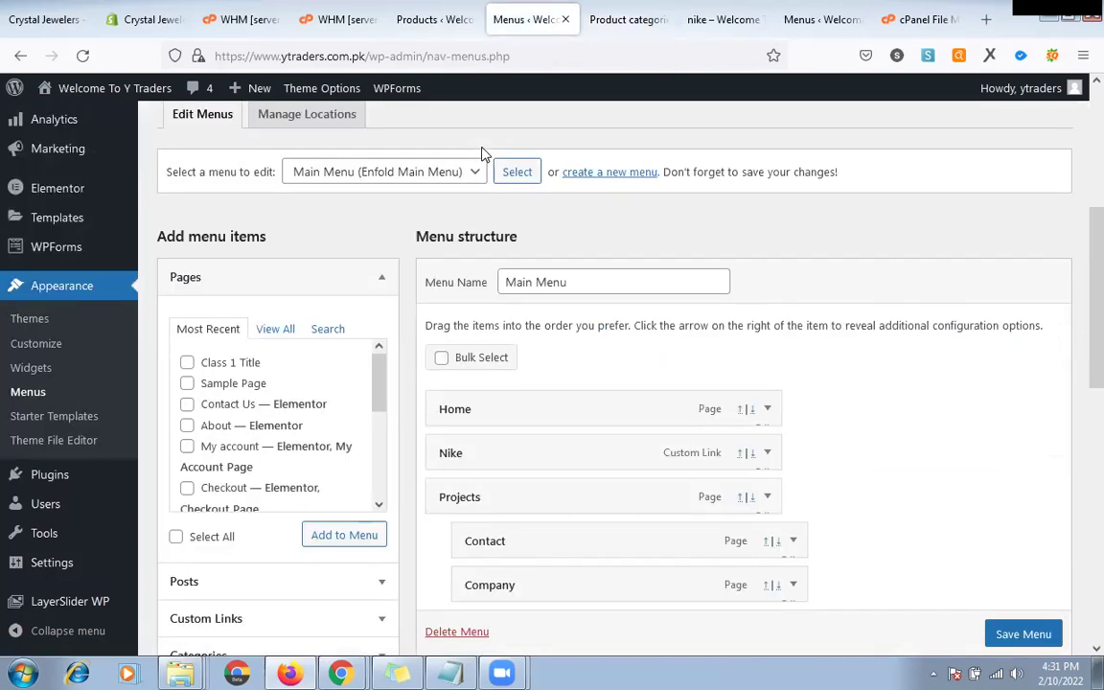
pyautogui.hotkey('ctrl', 'f')
pyautogui.write('adi')
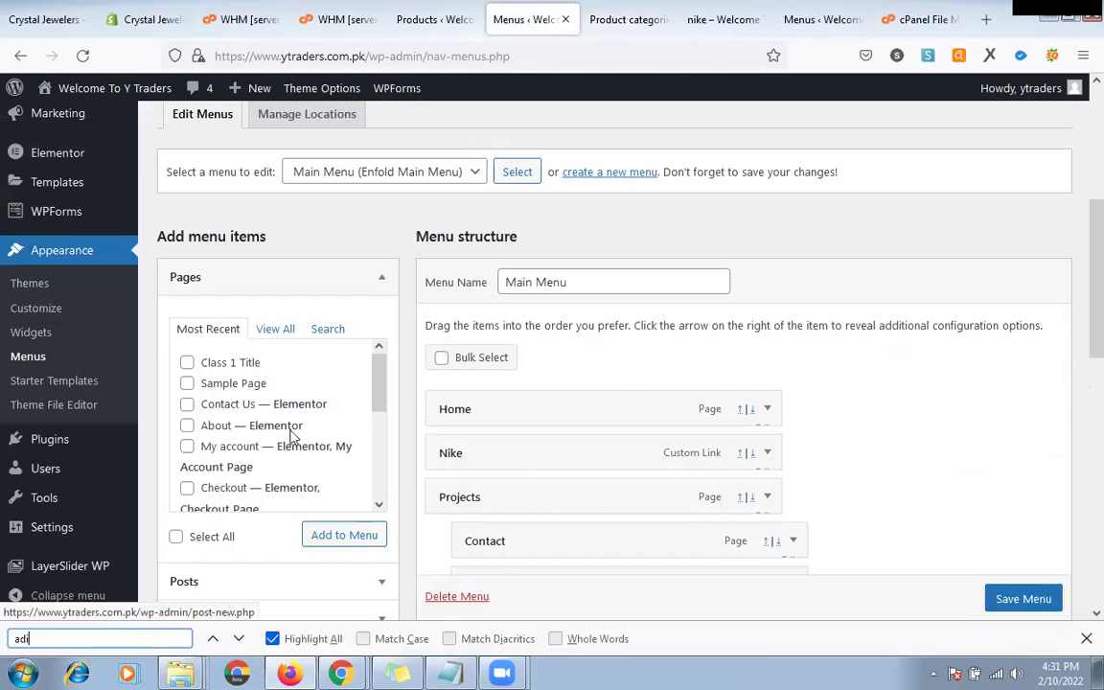
# Step: Open the custom link form and paste the Adidas category's shop page link as the URL
pyautogui.scroll(4, 485, 459)
pyautogui.scroll(-3, 486, 459)
pyautogui.scroll(-3, 309, 283)
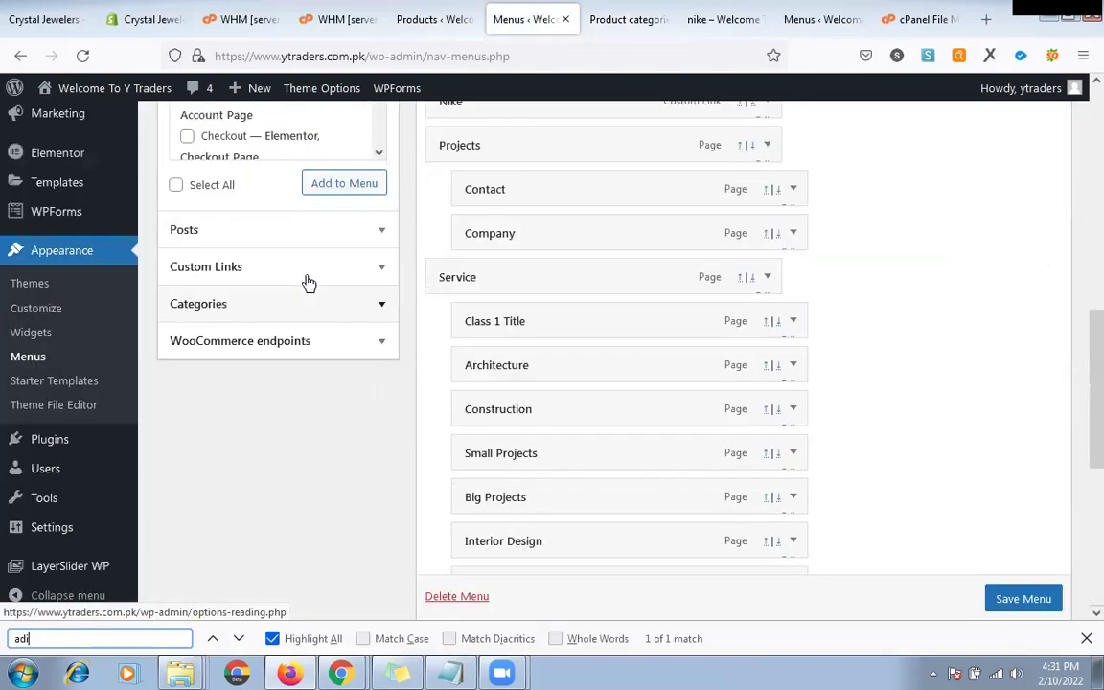
pyautogui.click(364, 281)
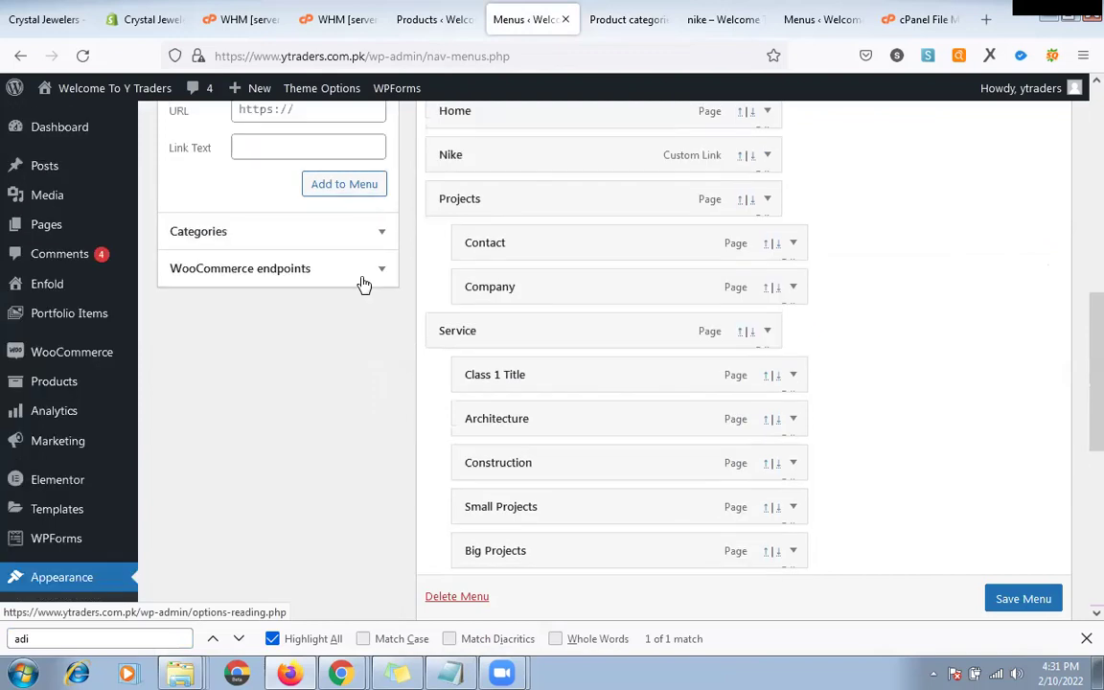
pyautogui.scroll(2, 310, 300)
pyautogui.click(311, 283)
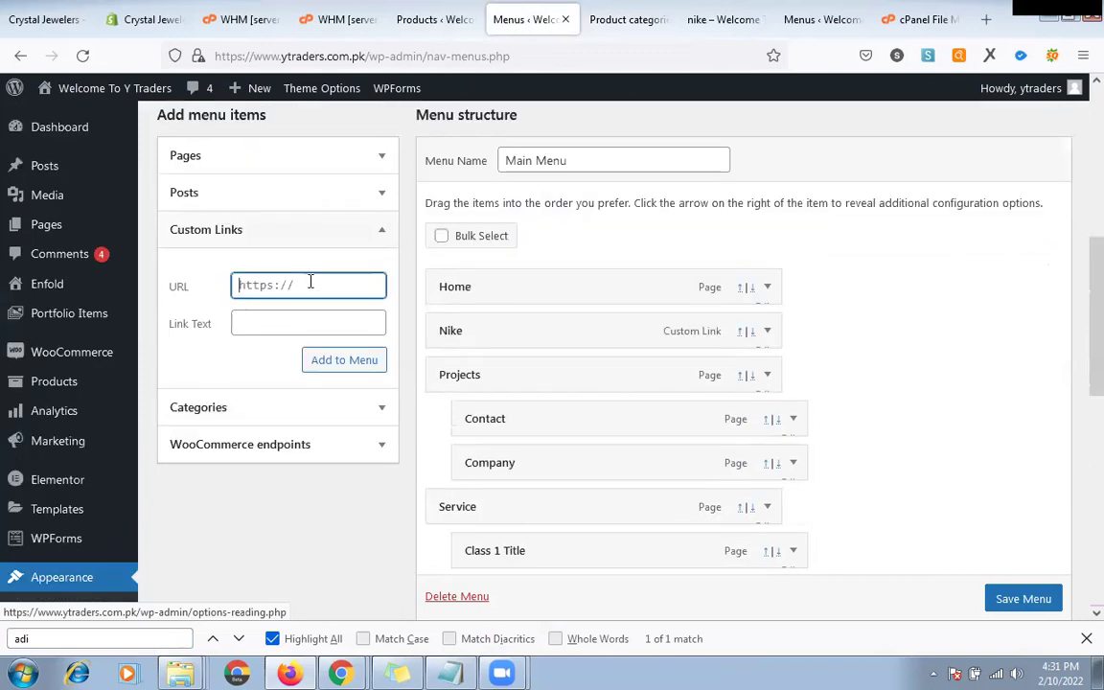
pyautogui.hotkey('ctrl', 'v')
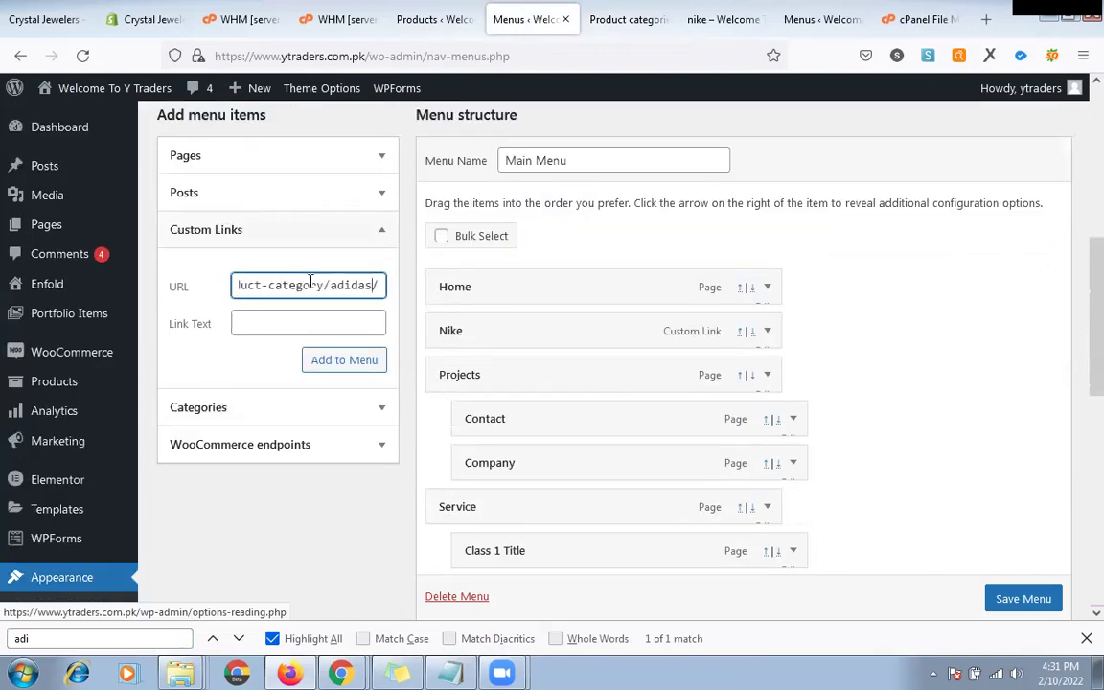
# Step: Retype the end of the custom link's URL as "adidas", without the trailing slash
pyautogui.press('Left')
pyautogui.press('BackSpace')
pyautogui.press('BackSpace')
pyautogui.press('BackSpace')
pyautogui.press('BackSpace')
pyautogui.press('BackSpace')
pyautogui.press('BackSpace')
pyautogui.write('a')
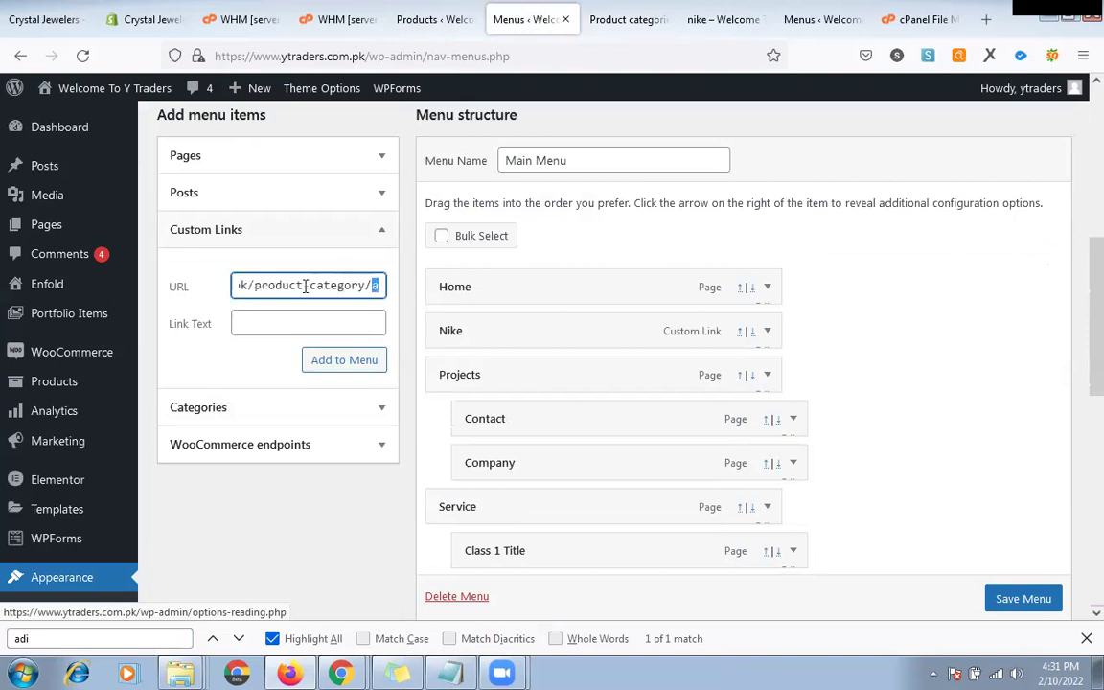
pyautogui.write('didas')
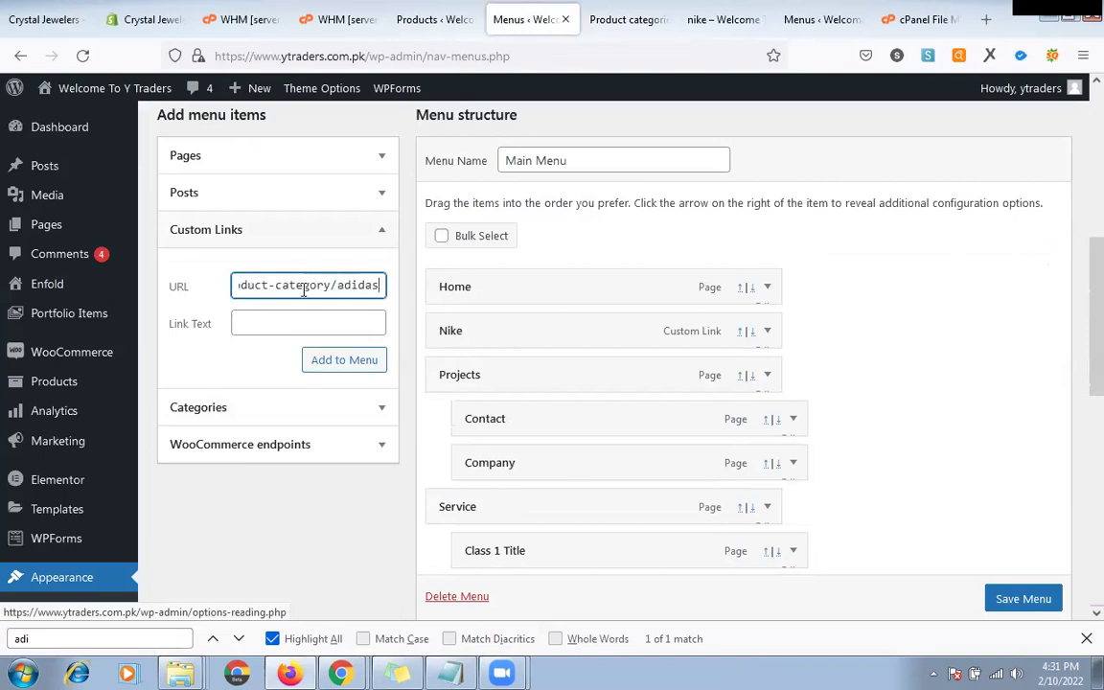
# Step: Set the custom link's text to "Adidas", add it to the main menu and locate it in the menu structure
pyautogui.doubleClick(356, 285)
pyautogui.hotkey('ctrl', 'c')
pyautogui.click(356, 330)
pyautogui.hotkey('ctrl', 'v')
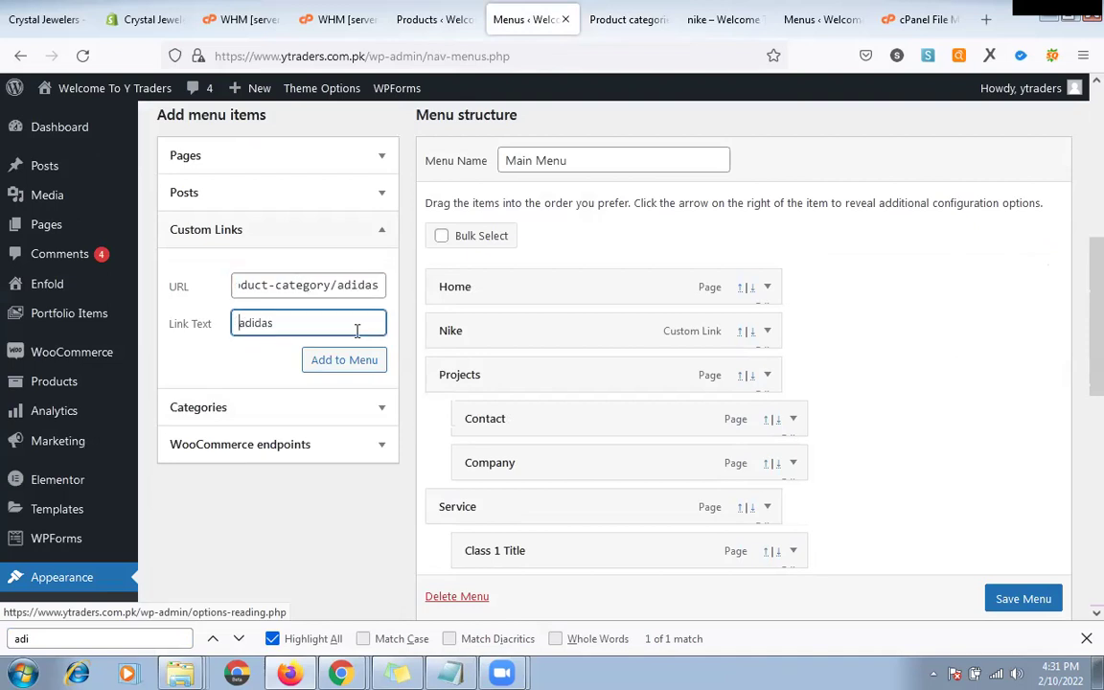
pyautogui.press('Delete')
pyautogui.write('A')
pyautogui.click(384, 369)
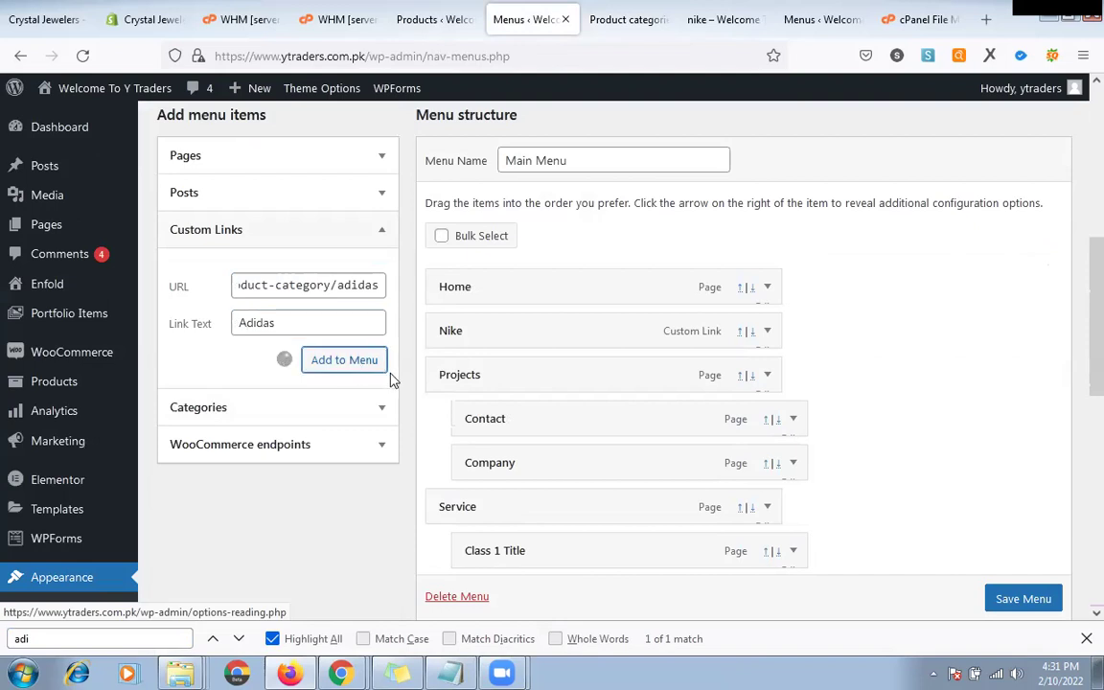
pyautogui.scroll(-1, 390, 380)
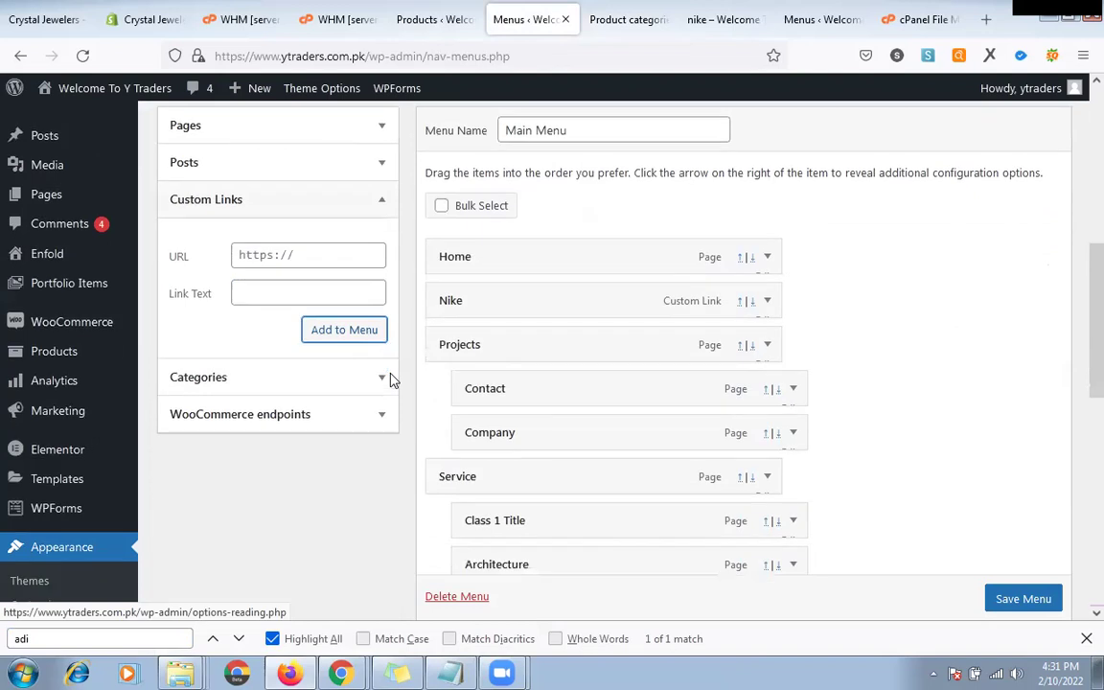
pyautogui.scroll(-2, 390, 380)
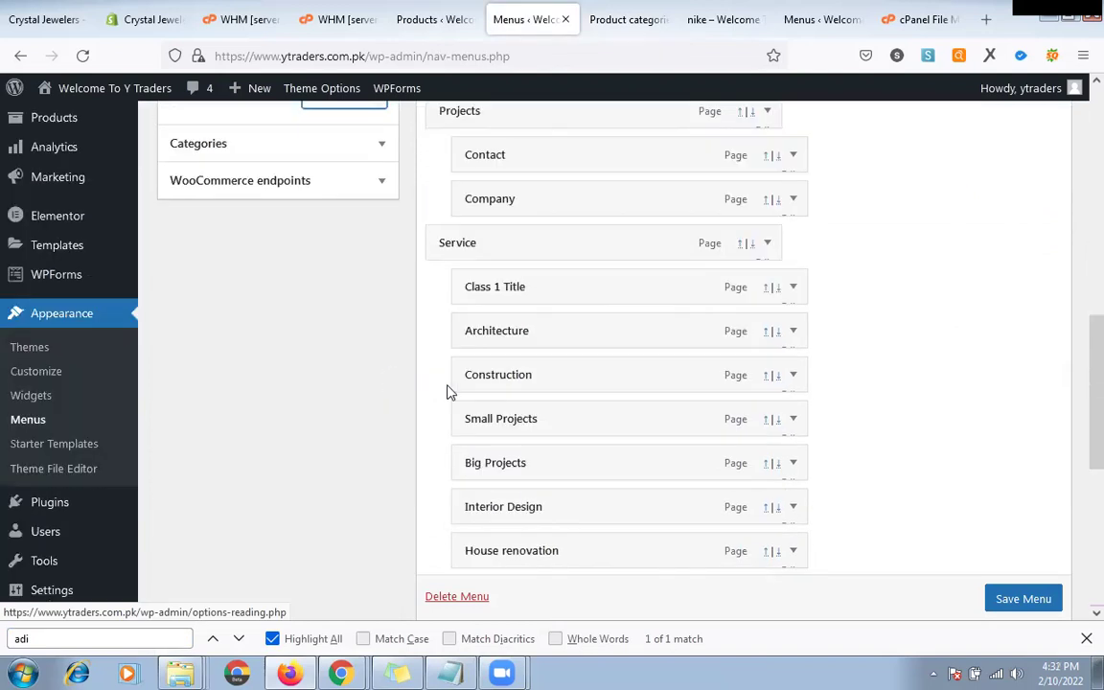
pyautogui.scroll(-3, 450, 392)
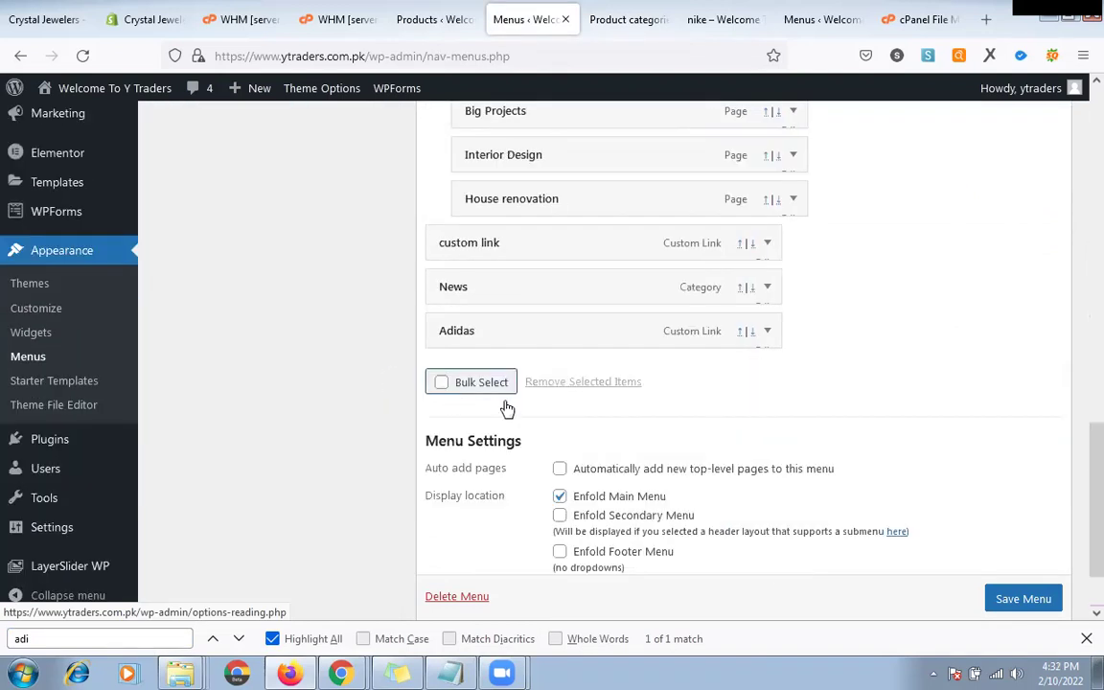
# Step: Examine the post categories and WooCommerce endpoints that can be added as menu items
pyautogui.scroll(2, 398, 7)
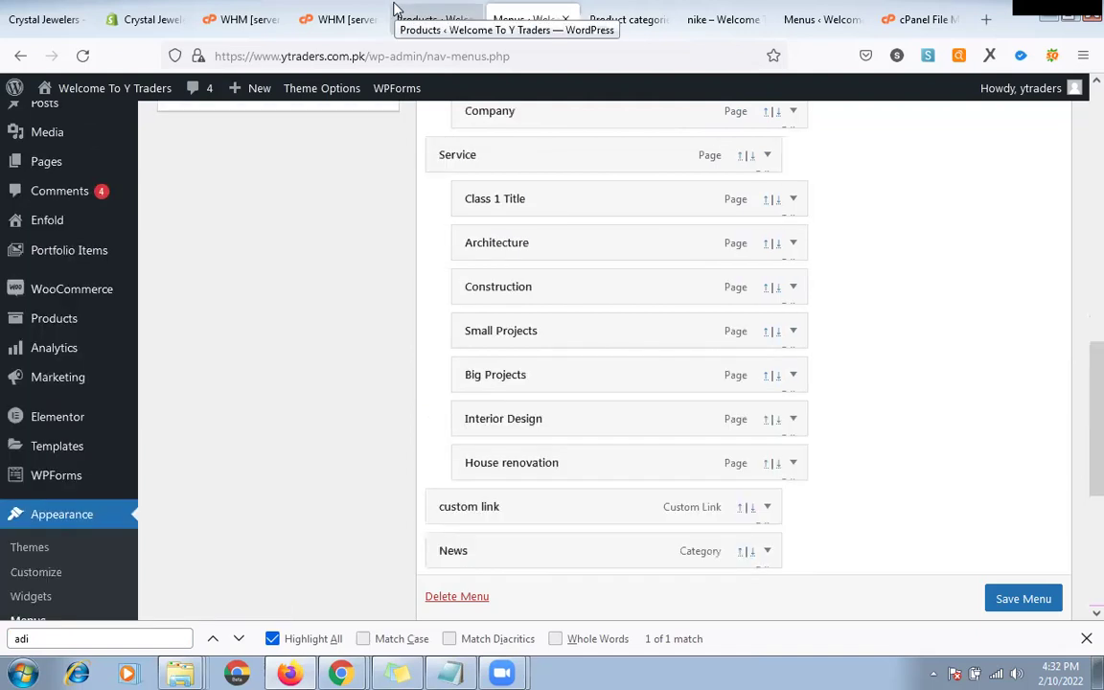
pyautogui.scroll(4, 320, 345)
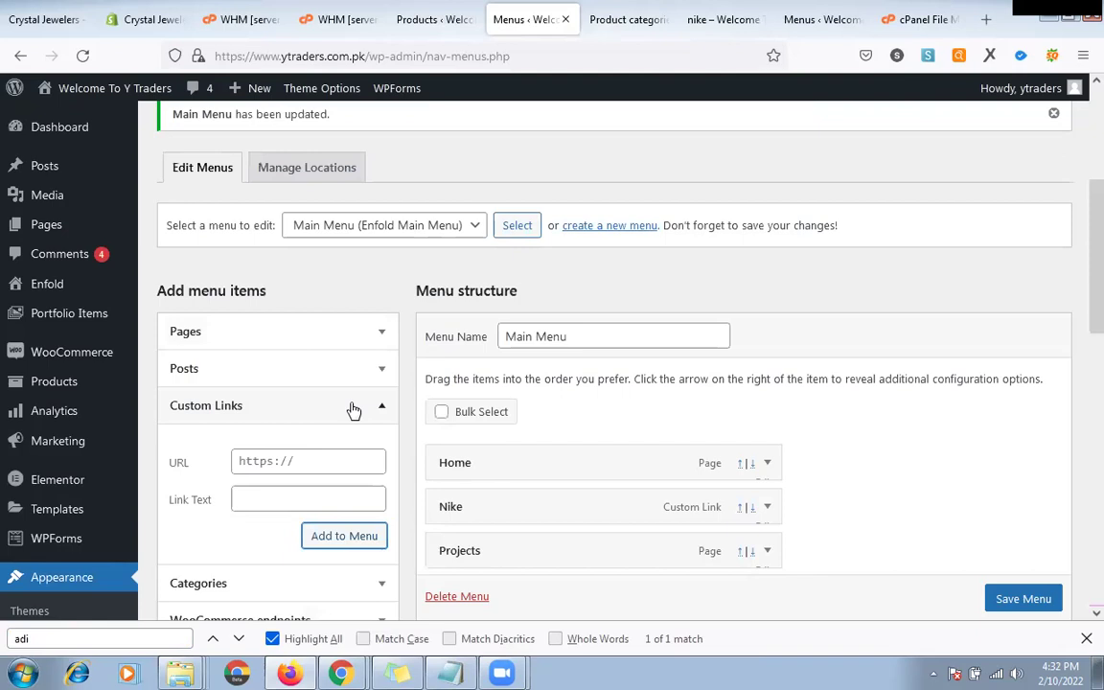
pyautogui.scroll(-1, 353, 411)
pyautogui.scroll(-1, 353, 402)
pyautogui.click(244, 412)
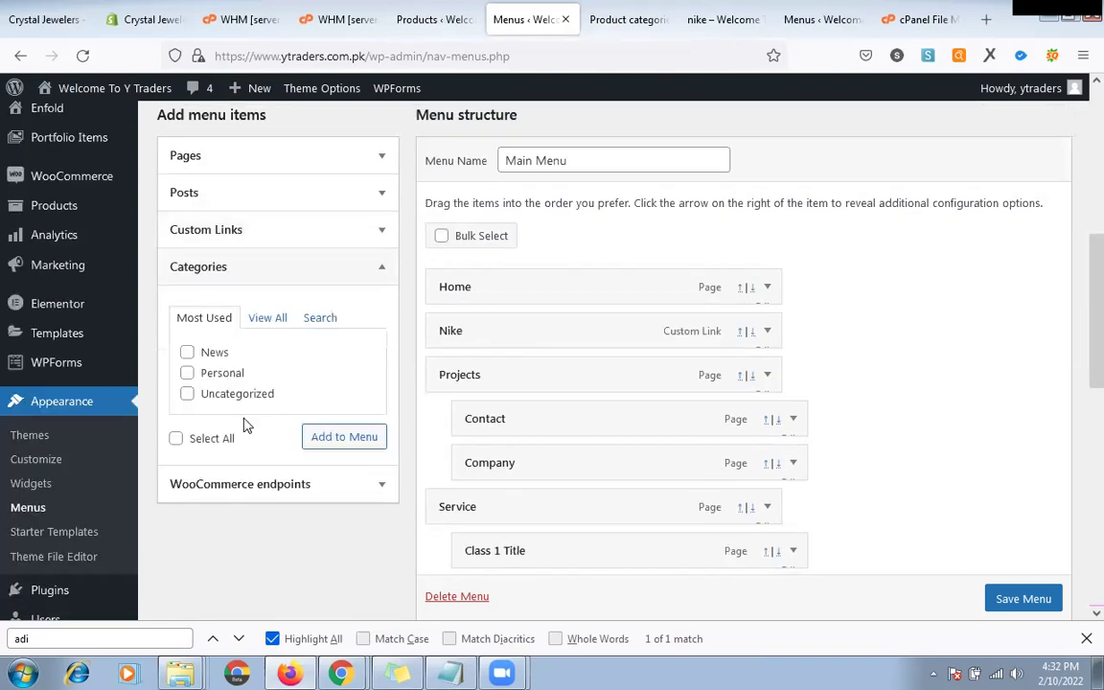
pyautogui.click(270, 318)
pyautogui.click(214, 323)
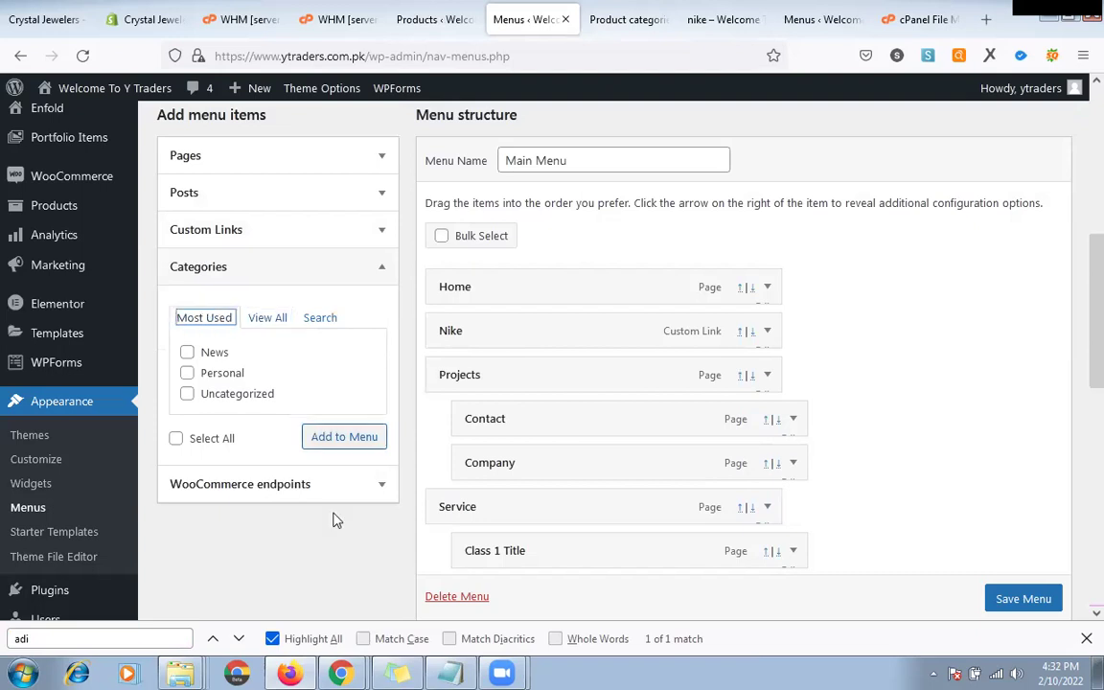
pyautogui.click(309, 484)
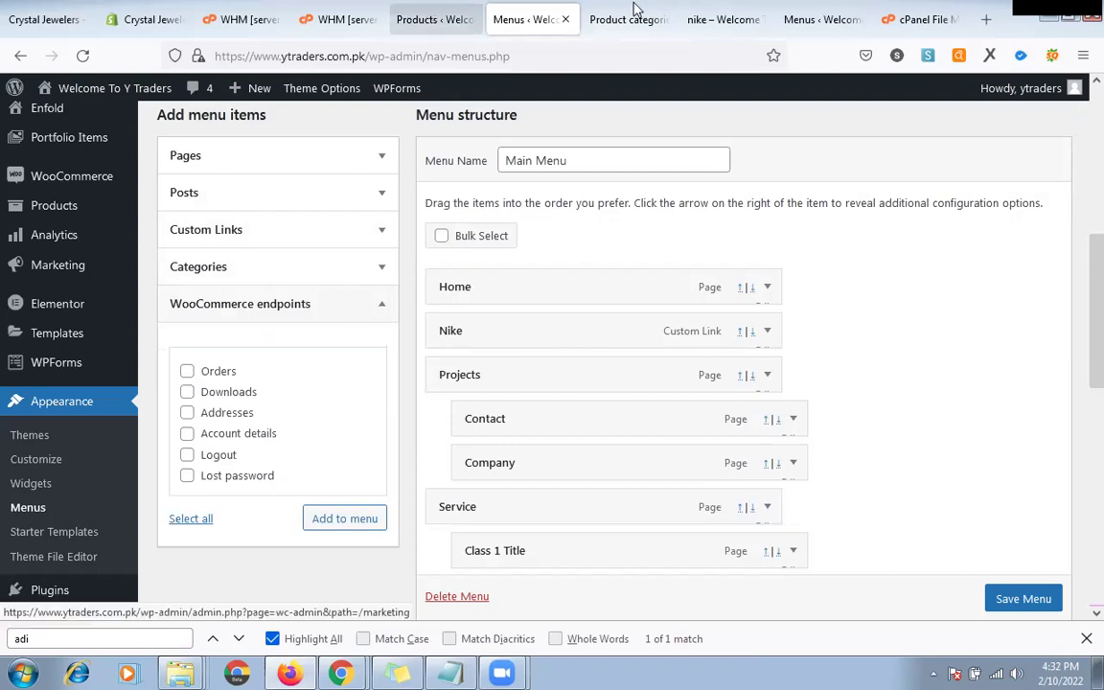
# Step: Return to the product categories page and add a new category named Shop
pyautogui.click(435, 19)
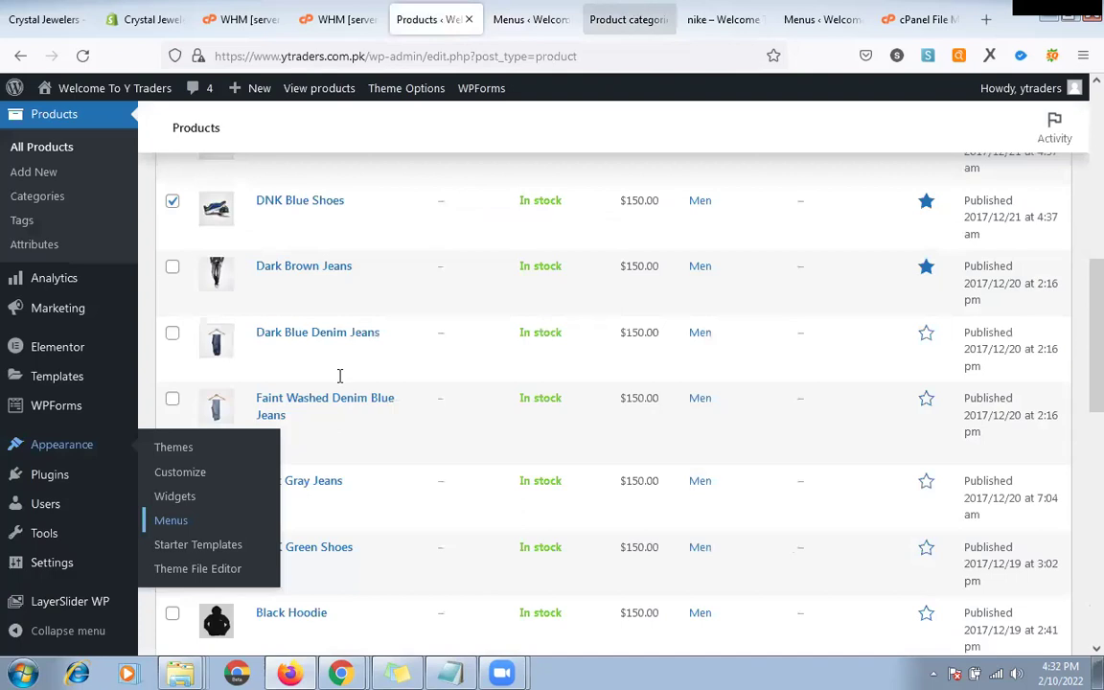
pyautogui.click(628, 19)
pyautogui.scroll(-1, 403, 488)
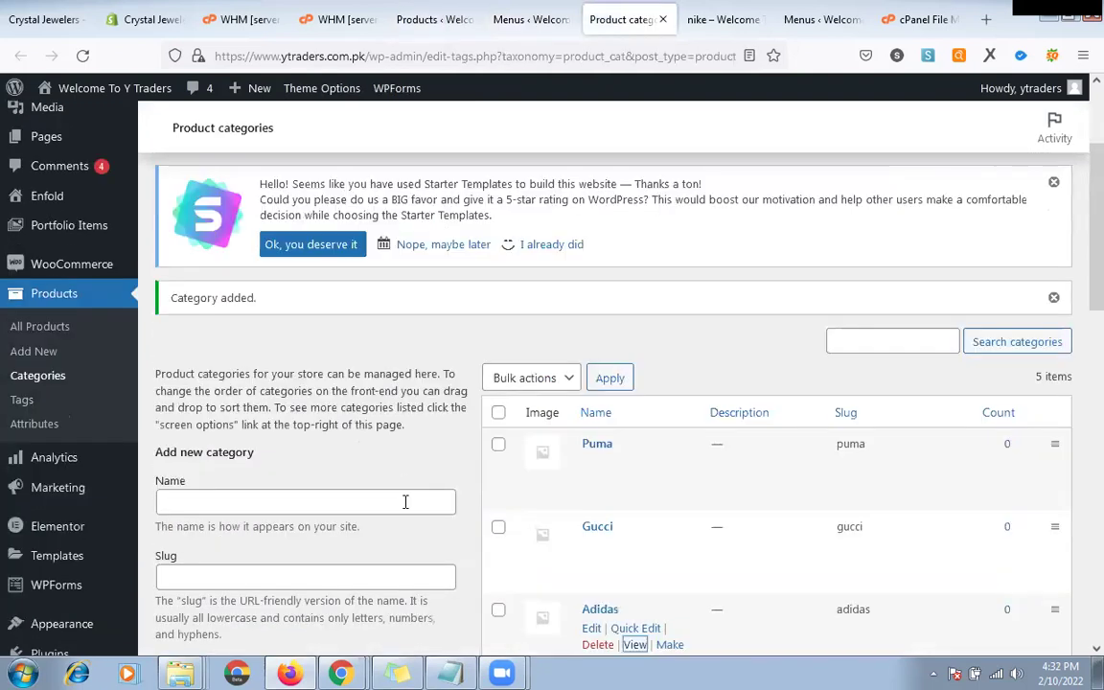
pyautogui.click(406, 502)
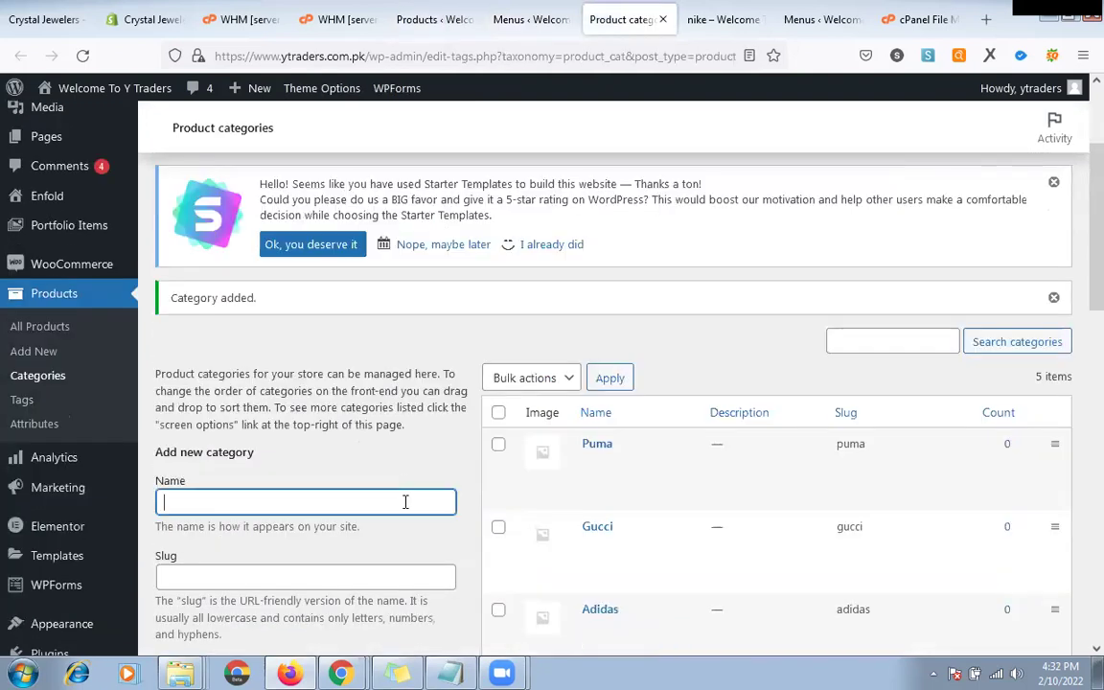
pyautogui.write('Shop')
pyautogui.moveTo(623, 505)
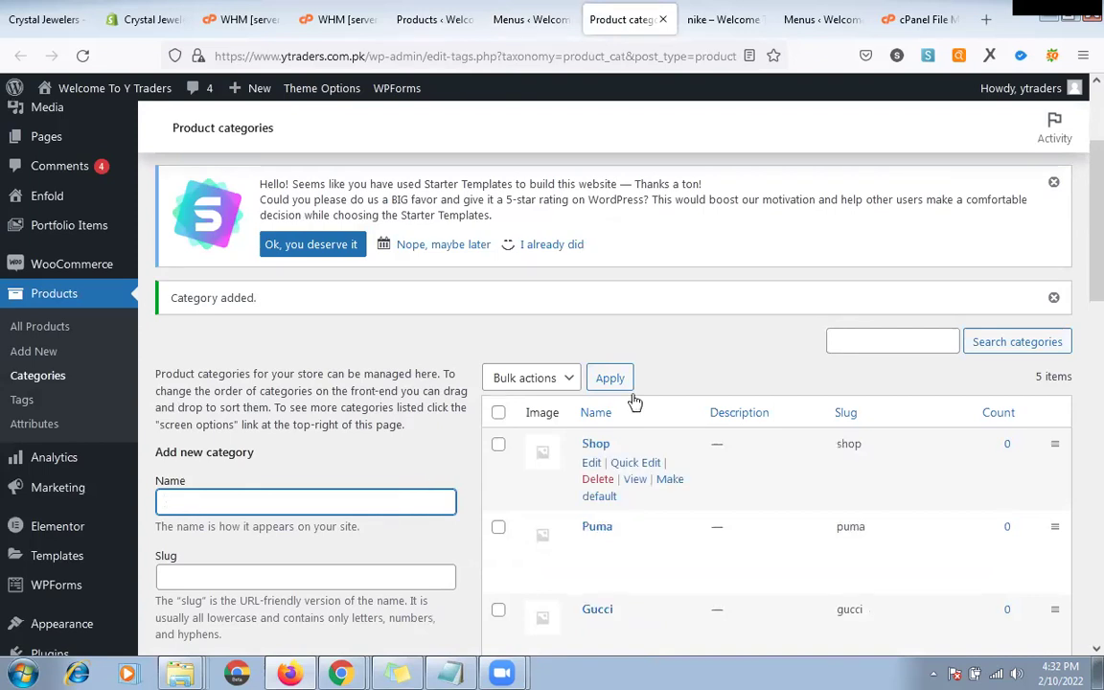
# Step: Copy the link to the Shop category's page and return to the menu editing page
pyautogui.scroll(-2, 635, 402)
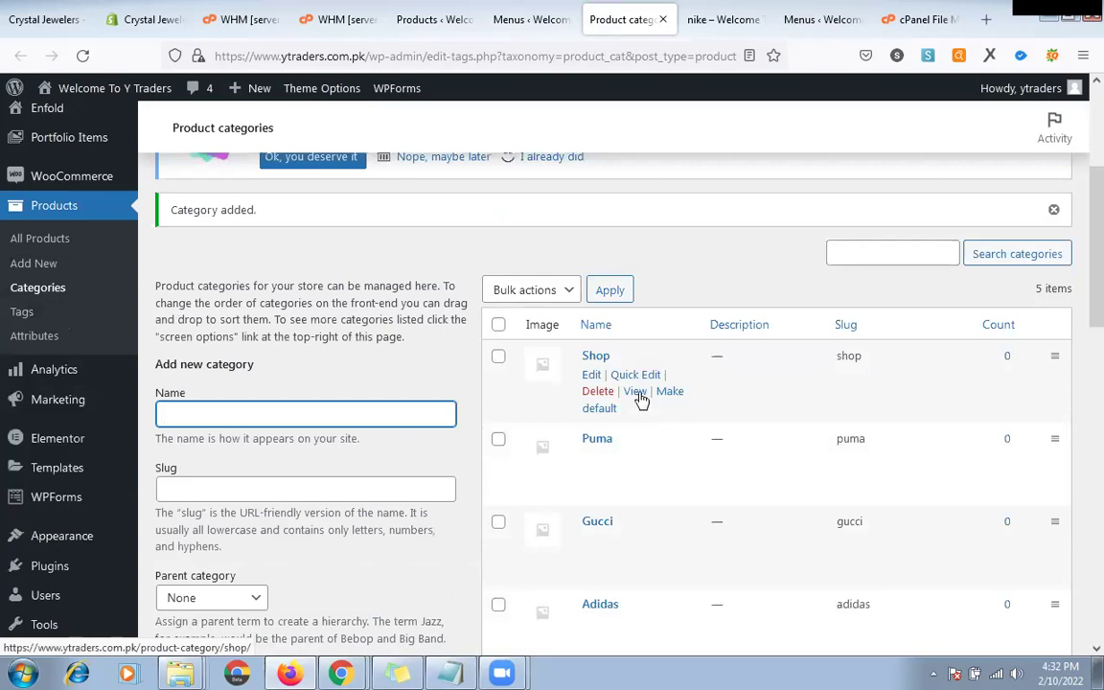
pyautogui.rightClick(638, 398)
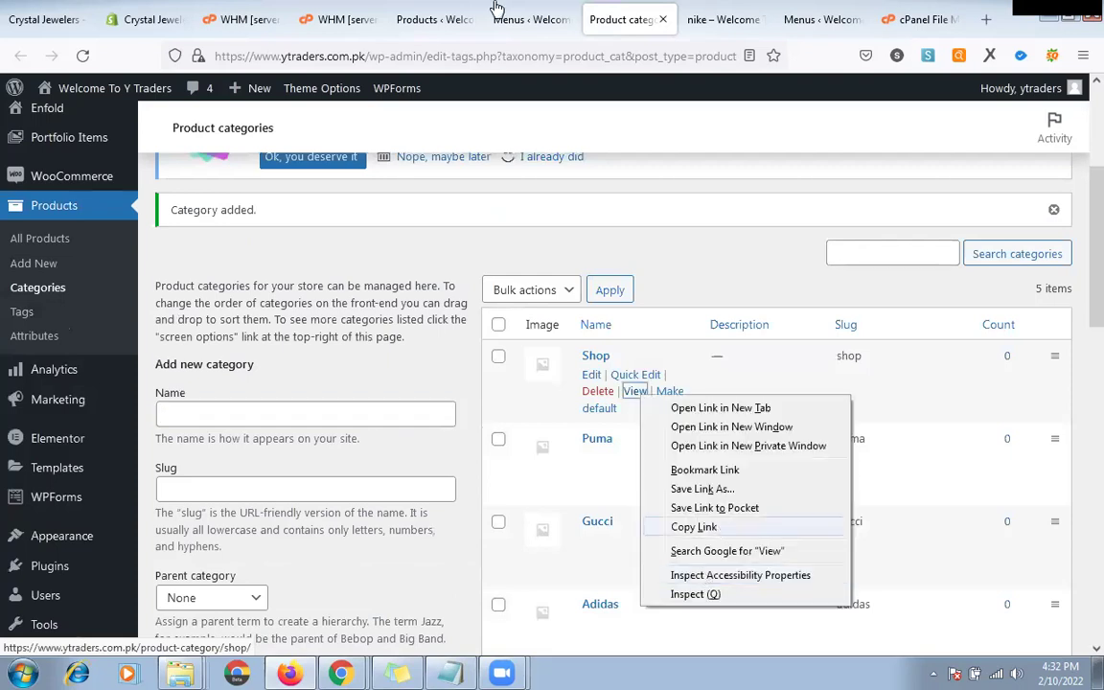
pyautogui.click(445, 10)
pyautogui.click(533, 19)
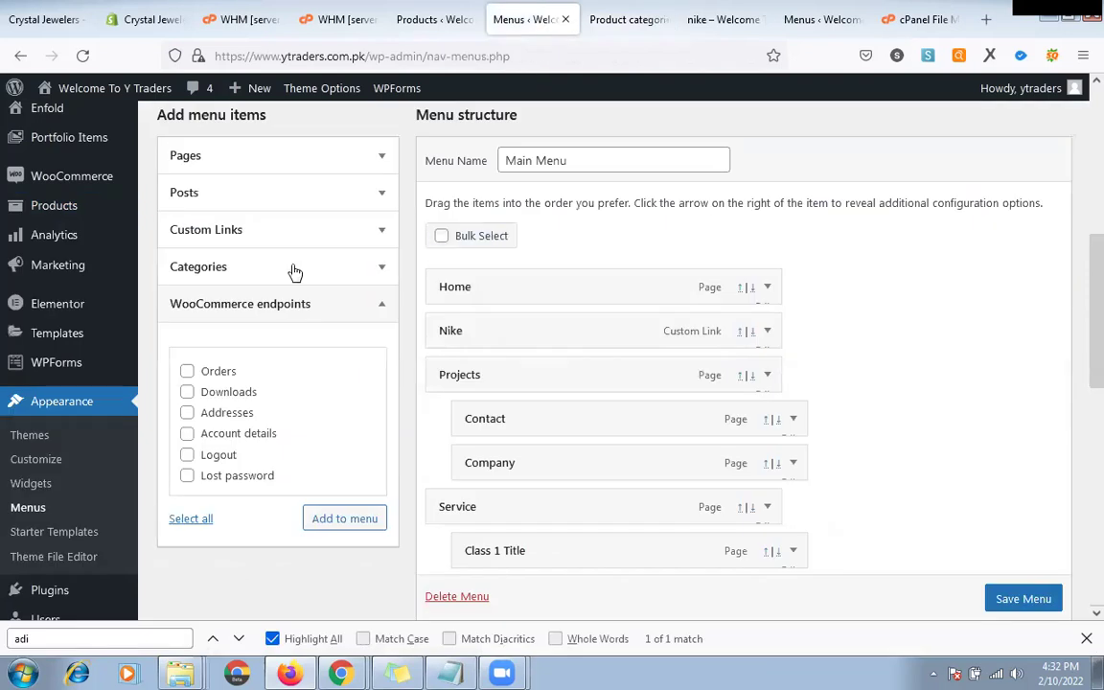
# Step: Add a custom link to the main menu with the copied Shop category URL and the link text "Shop"
pyautogui.click(309, 233)
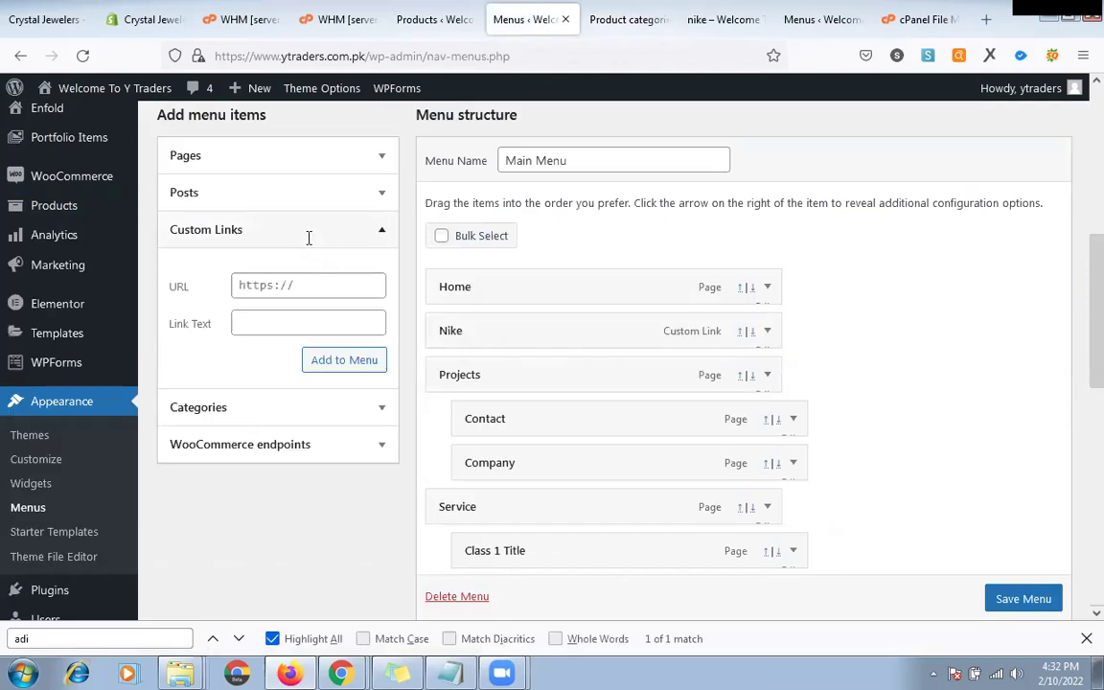
pyautogui.click(311, 285)
pyautogui.hotkey('ctrl', 'v')
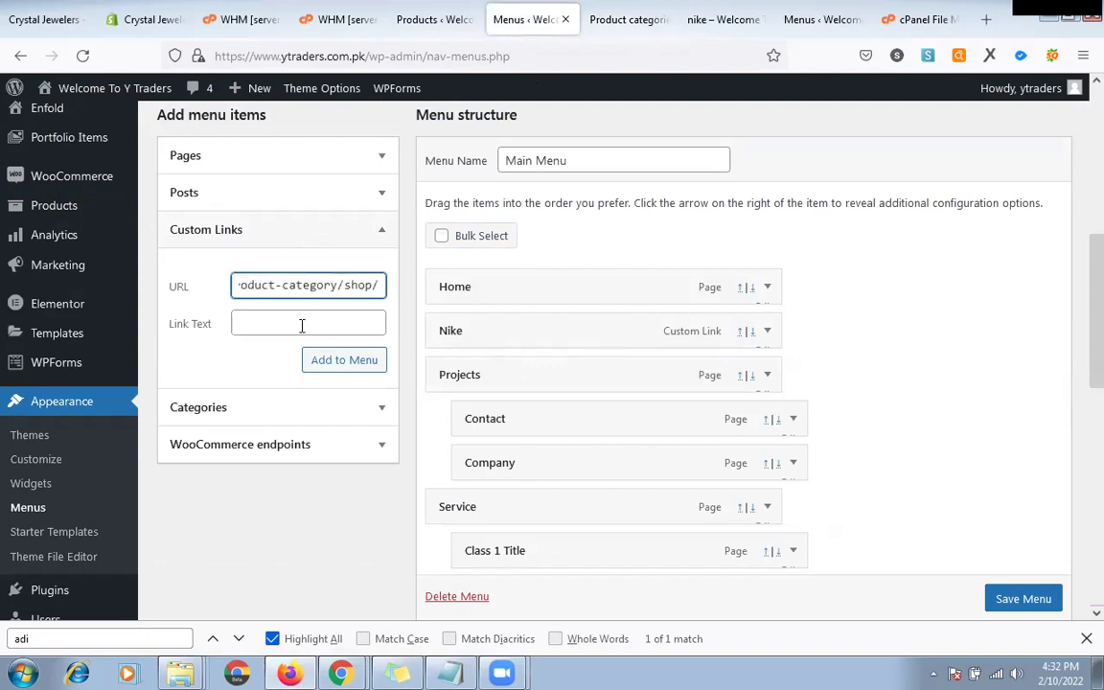
pyautogui.click(301, 326)
pyautogui.write('Shop')
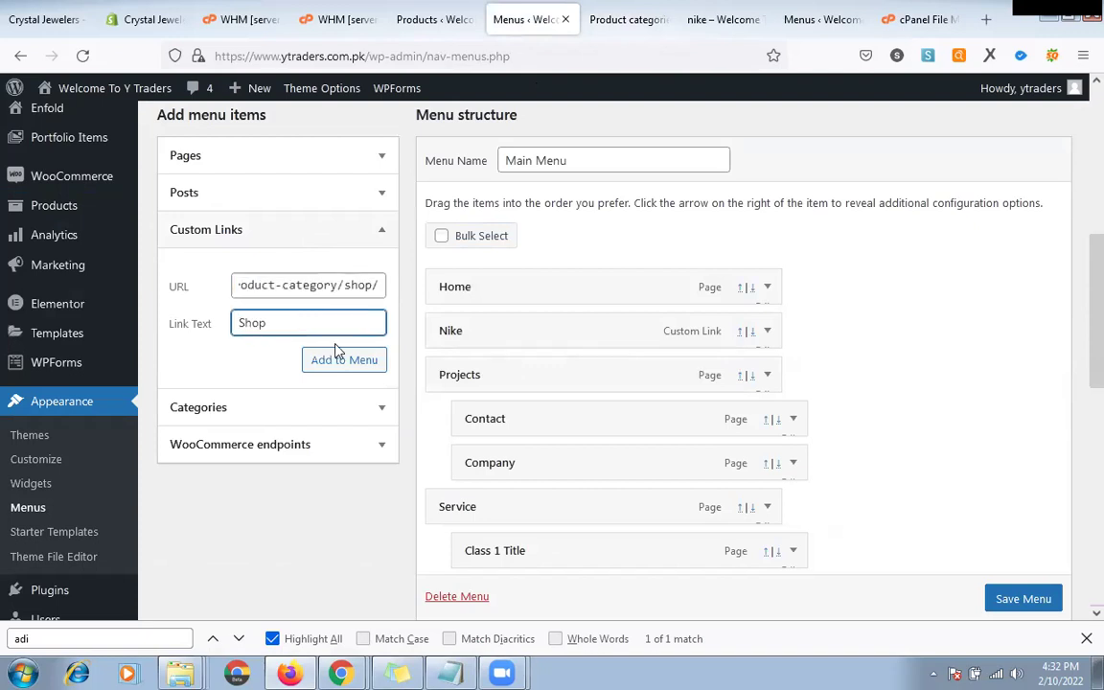
pyautogui.press('Tab')
pyautogui.press('Return')
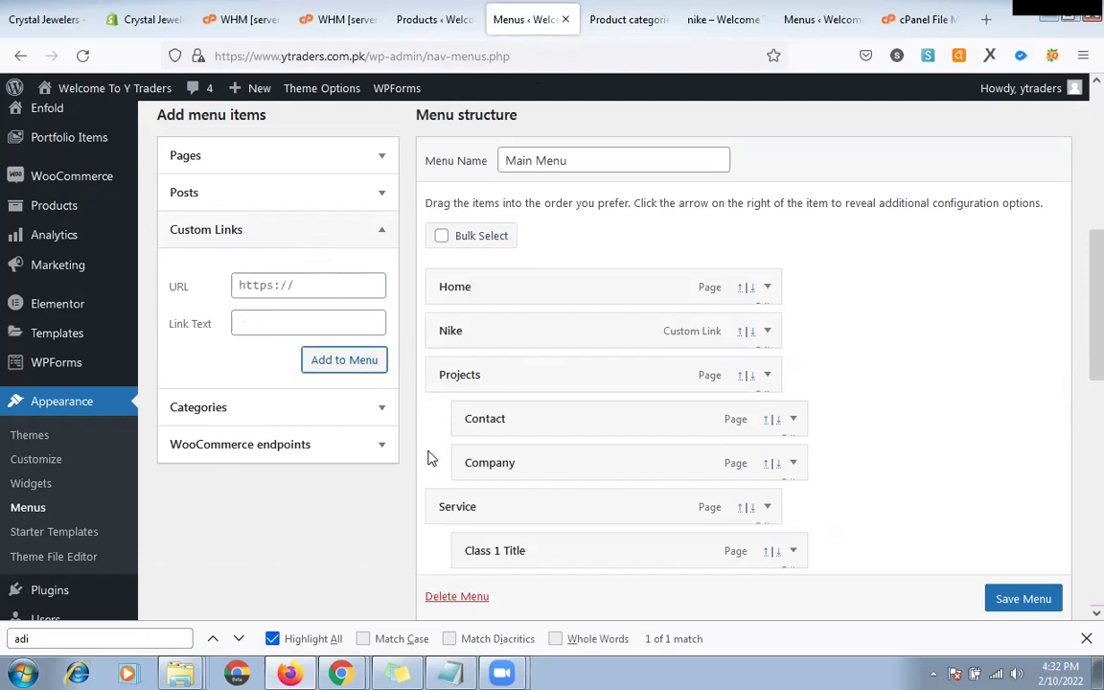
# Step: Move the Shop item above Adidas in the menu structure and place it under the "custom link" item
pyautogui.scroll(-5, 522, 461)
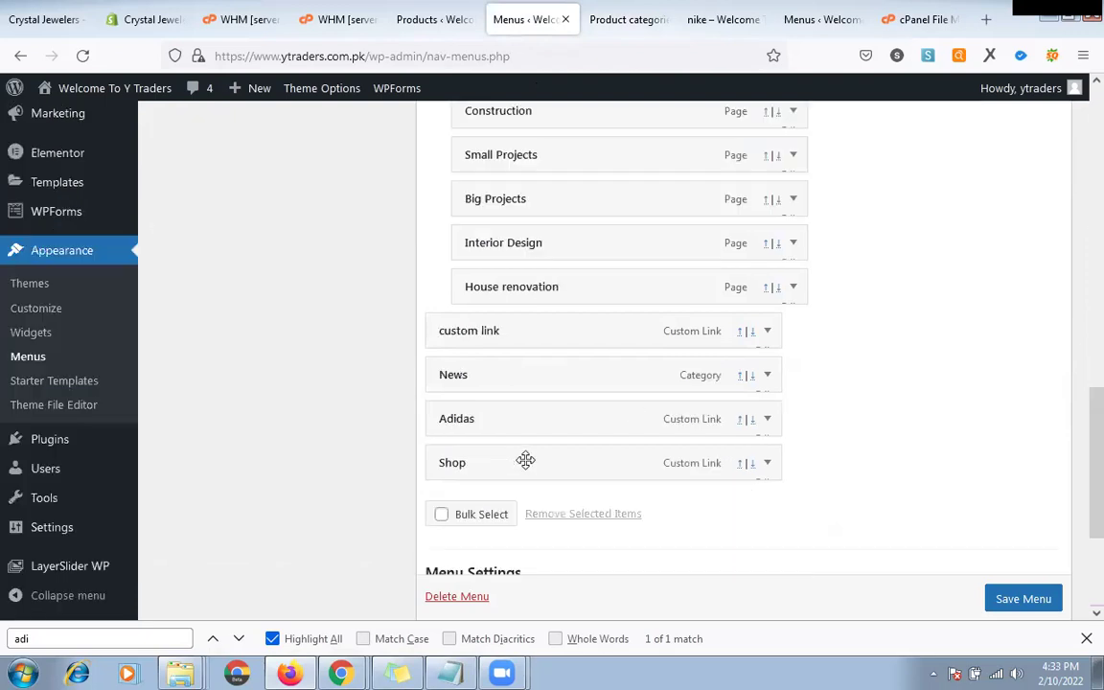
pyautogui.moveTo(525, 456); pyautogui.dragTo(549, 444)
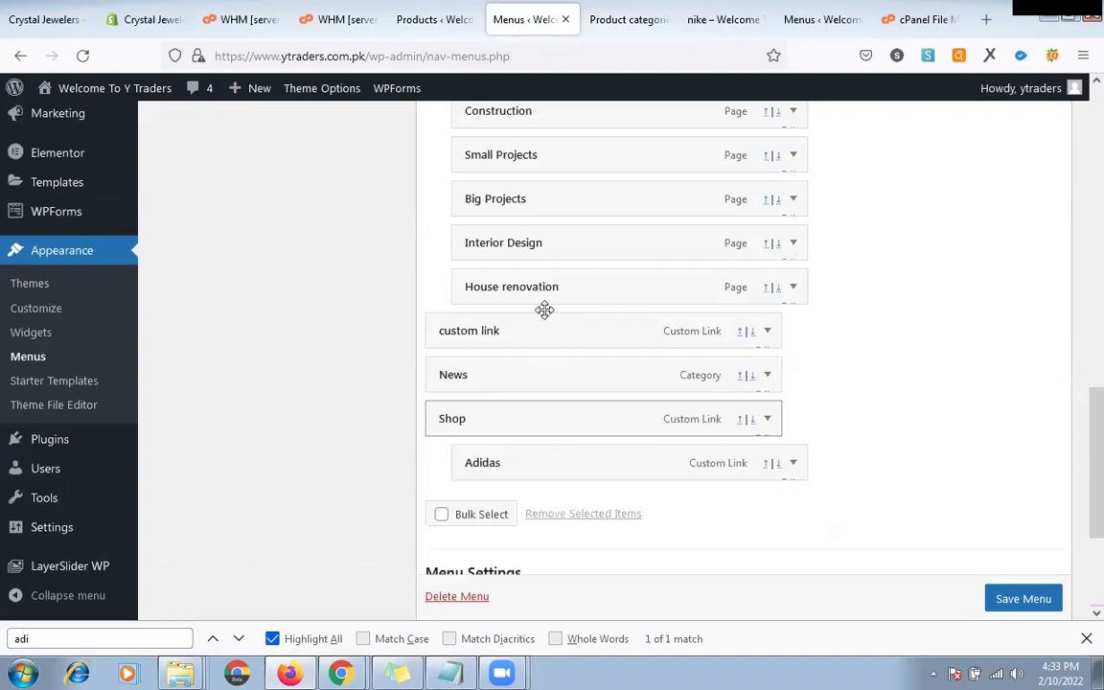
pyautogui.moveTo(549, 306); pyautogui.dragTo(559, 339)
# Step: Move the Nike item from near the start of the menu structure to its end and nest Adidas under Shop
pyautogui.scroll(5, 552, 315)
pyautogui.scroll(-1, 623, 364)
pyautogui.scroll(-3, 634, 383)
pyautogui.scroll(-1, 634, 384)
pyautogui.scroll(-1, 614, 381)
pyautogui.moveTo(496, 373); pyautogui.dragTo(527, 387)
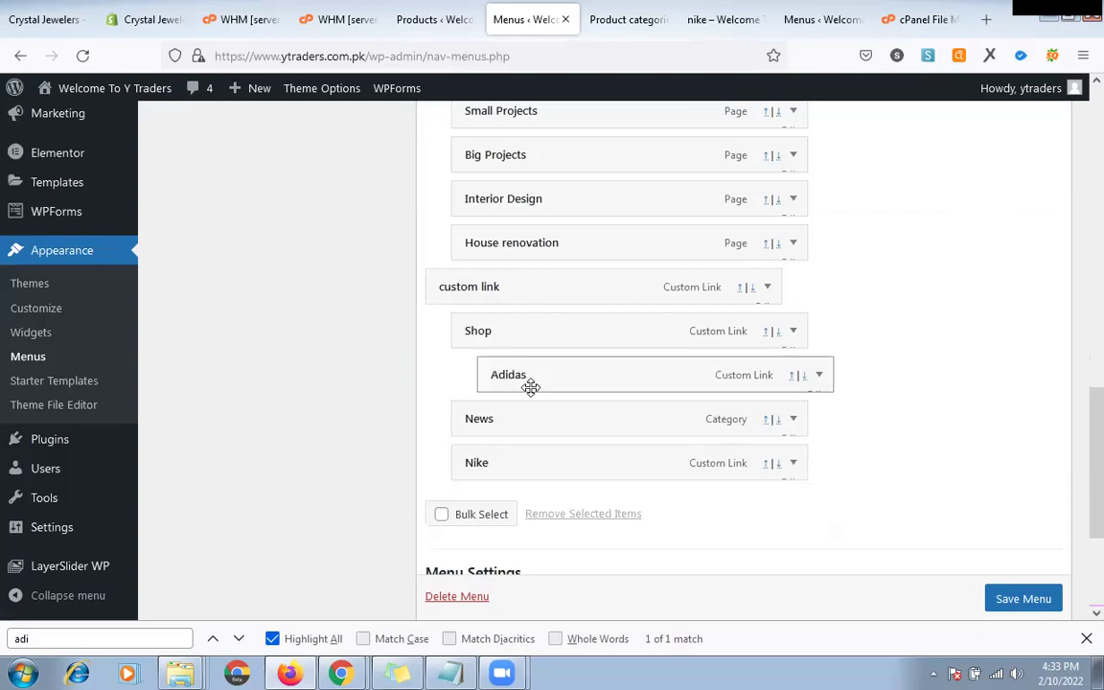
# Step: Try to move the Nike item up beside Adidas, and remove the Adidas item from the menu
pyautogui.moveTo(523, 451); pyautogui.dragTo(575, 379)
pyautogui.click(816, 378)
pyautogui.click(500, 524)
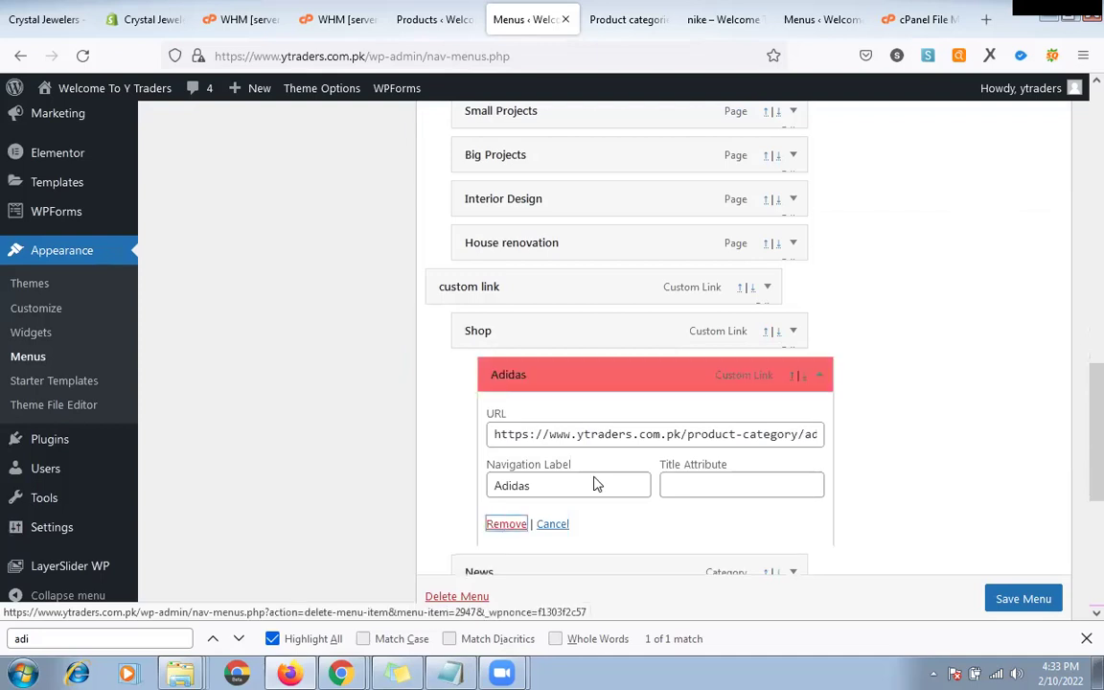
# Step: Check the categories offered as menu items and go back to the nike category's shop page
pyautogui.scroll(5, 267, 364)
pyautogui.click(323, 320)
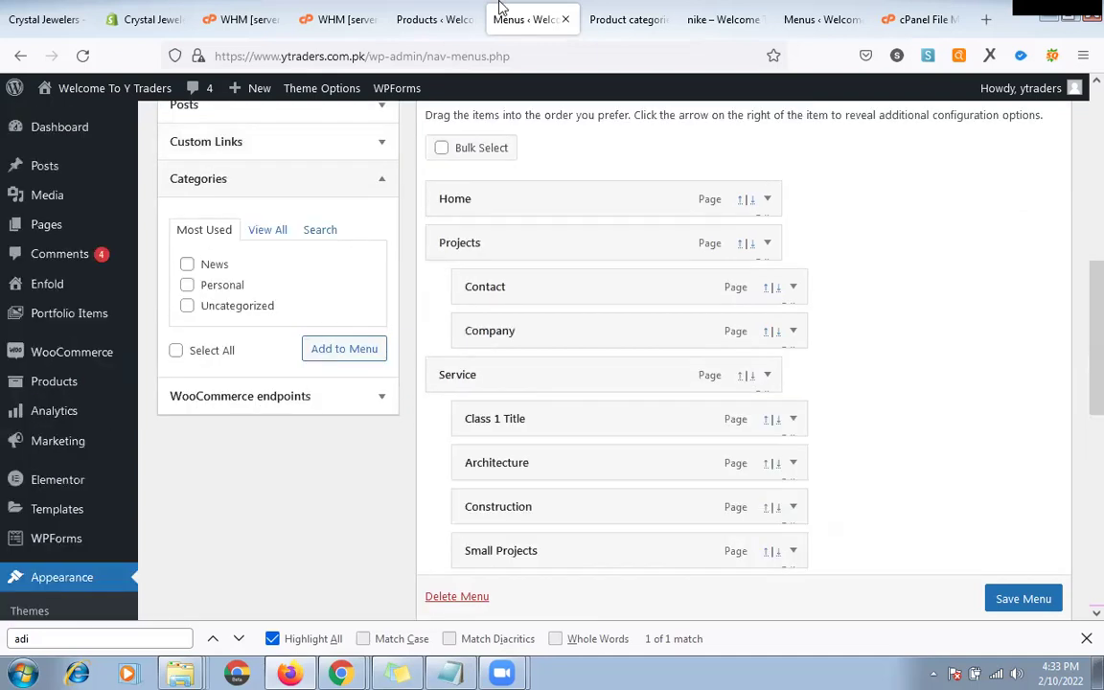
pyautogui.click(622, 19)
pyautogui.click(688, 25)
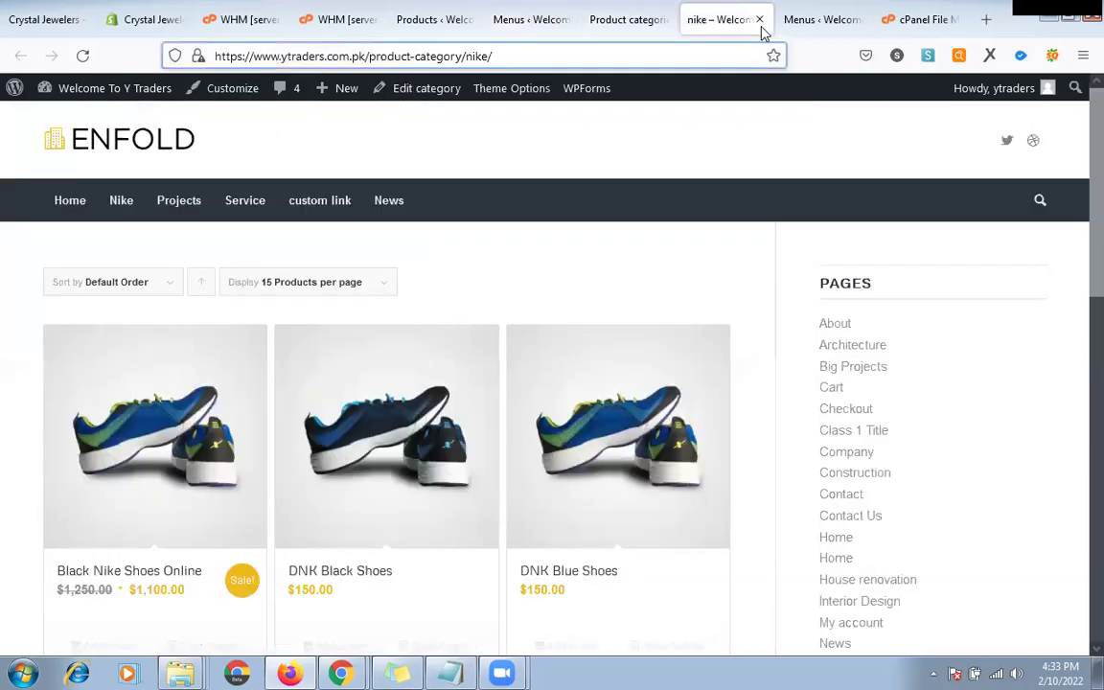
# Step: Look over the nike category page, then load the adidas category page by changing the address ending to adidas, and copy that address
pyautogui.click(848, 8)
pyautogui.hotkey('ctrl', 'shift', 'Tab')
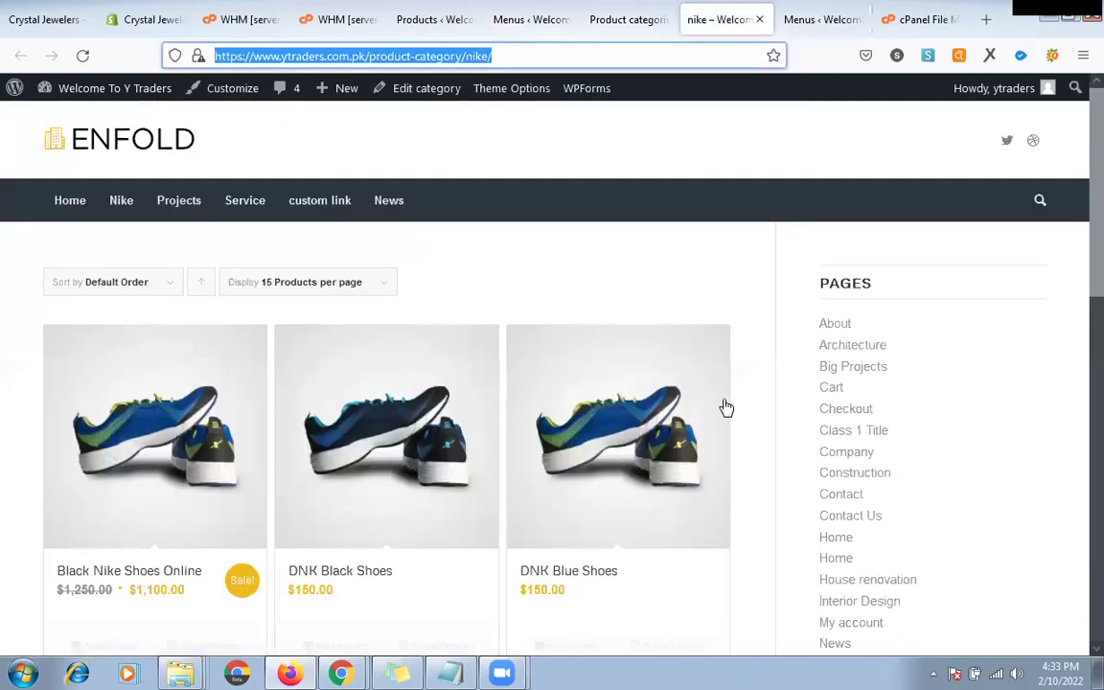
pyautogui.scroll(-3, 725, 407)
pyautogui.scroll(-3, 745, 407)
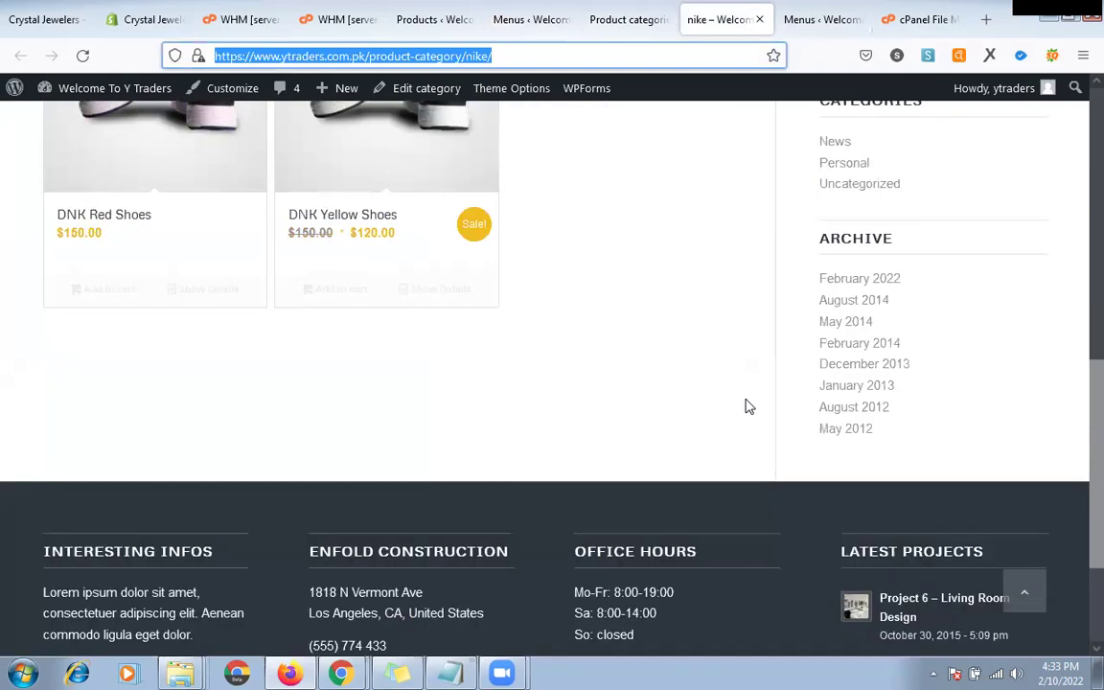
pyautogui.scroll(4, 489, 52)
pyautogui.doubleClick(479, 55)
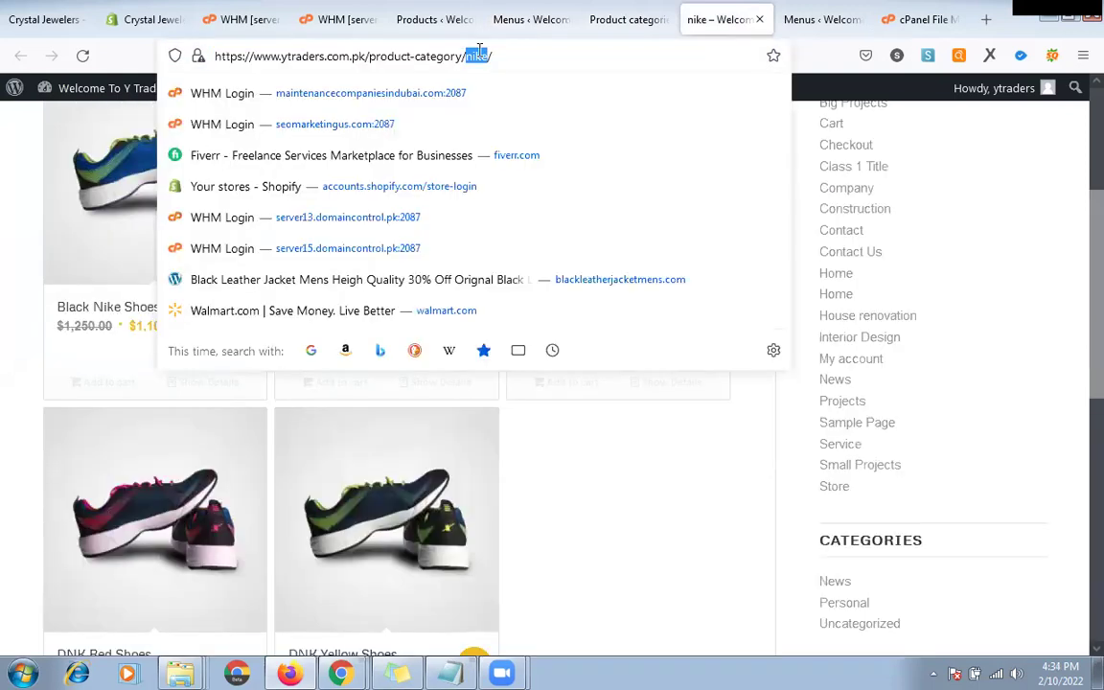
pyautogui.write('ad')
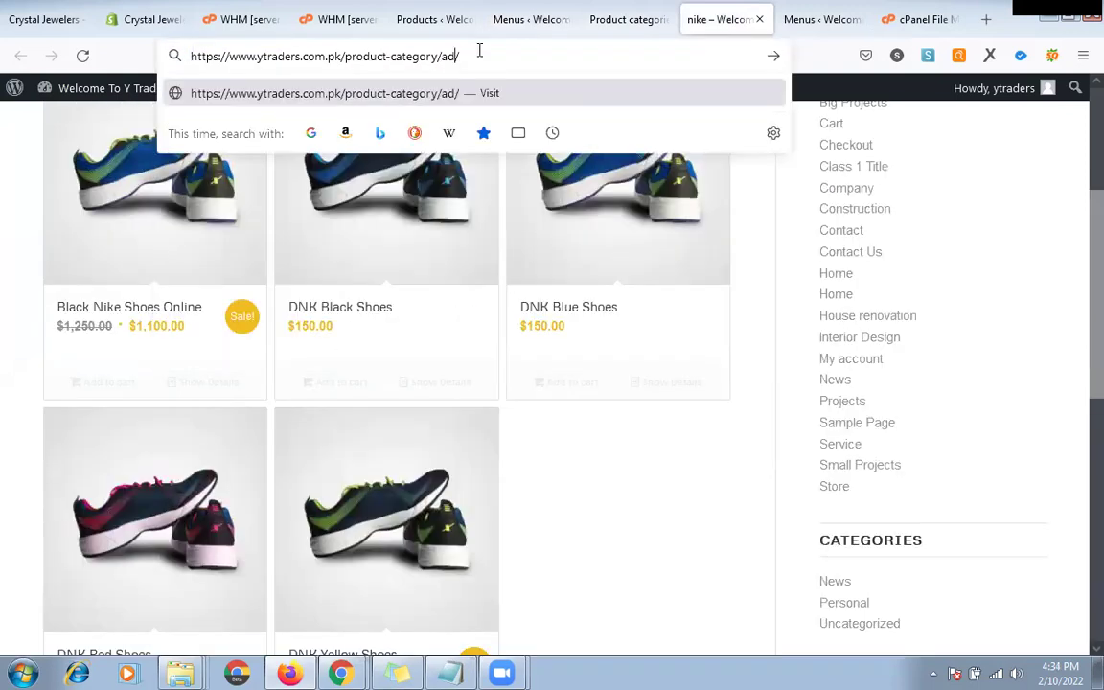
pyautogui.write('idas')
pyautogui.press('Return')
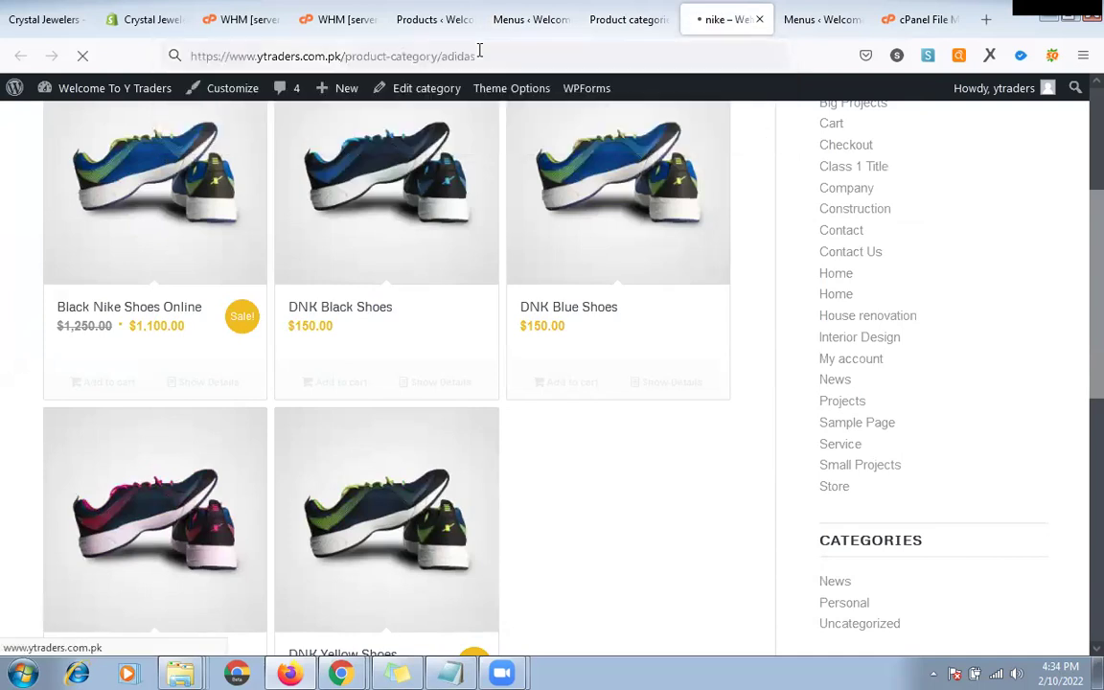
pyautogui.click(522, 55)
pyautogui.hotkey('ctrl', 'c')
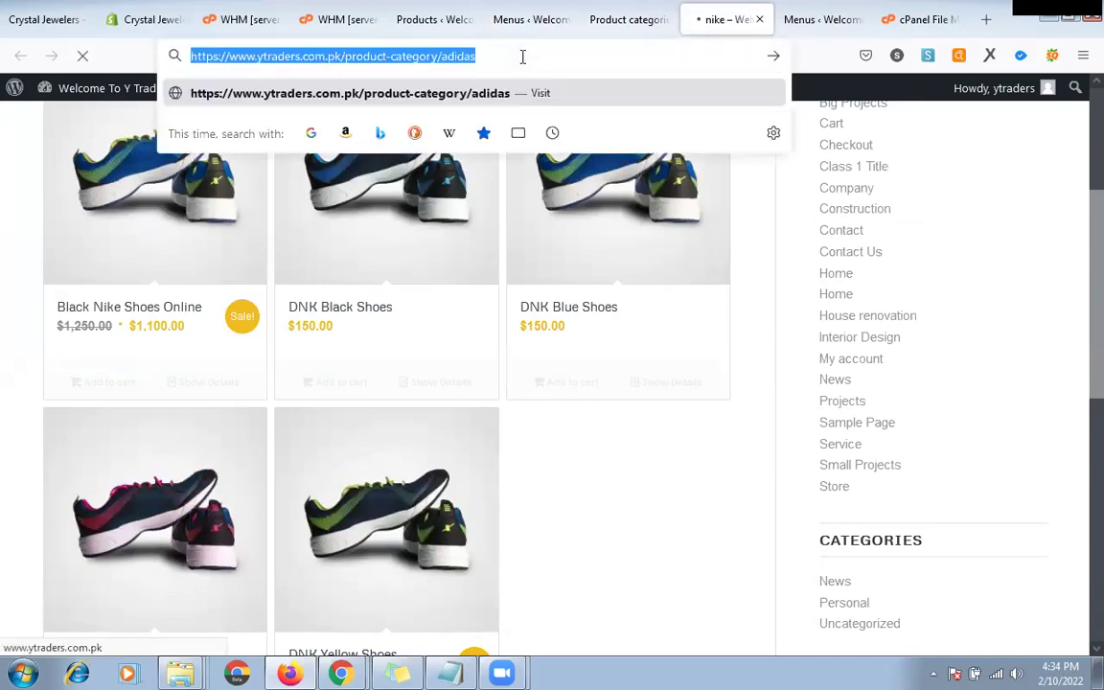
# Step: Add a custom link to the main menu using the copied adidas category address and the link text Adidas
pyautogui.click(609, 17)
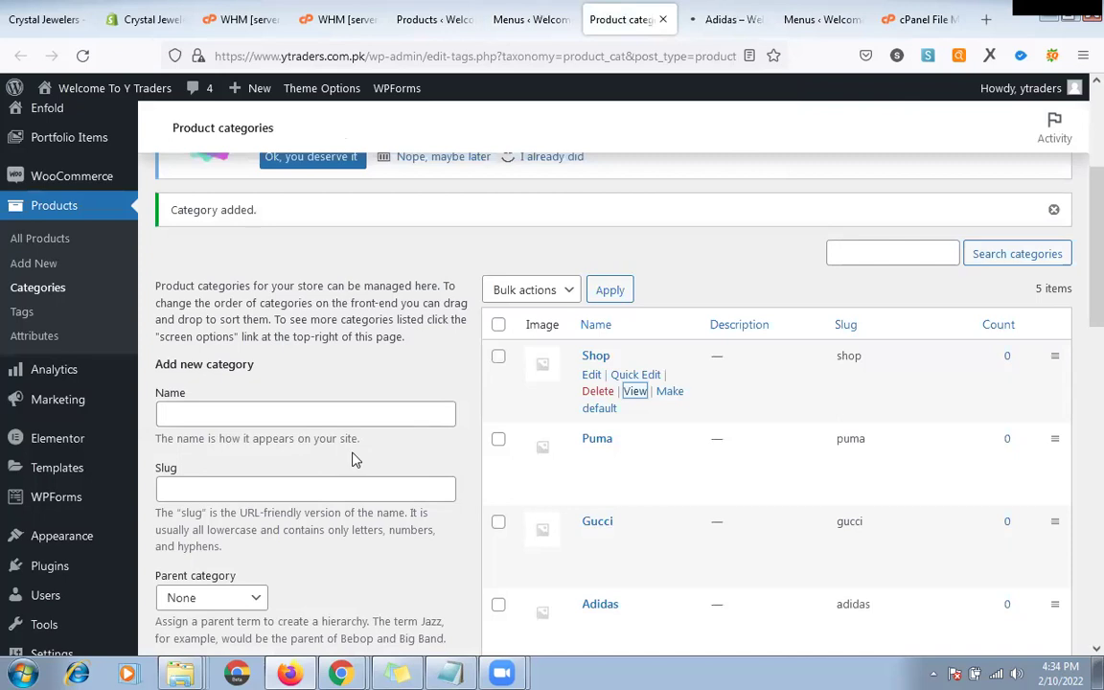
pyautogui.click(527, 19)
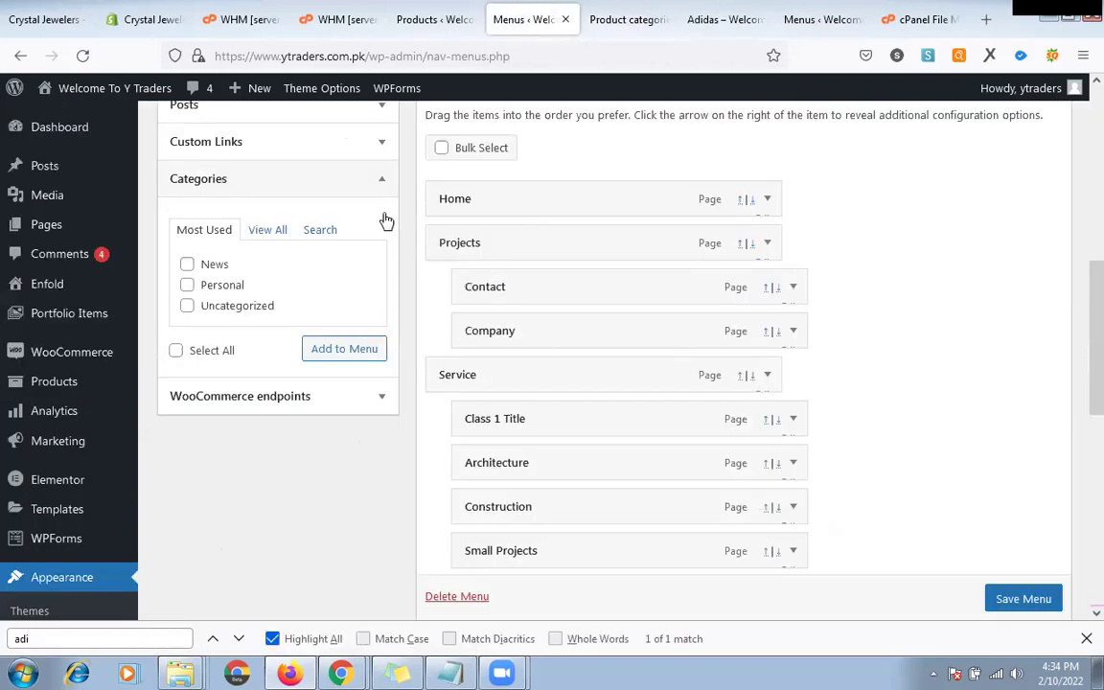
pyautogui.click(244, 141)
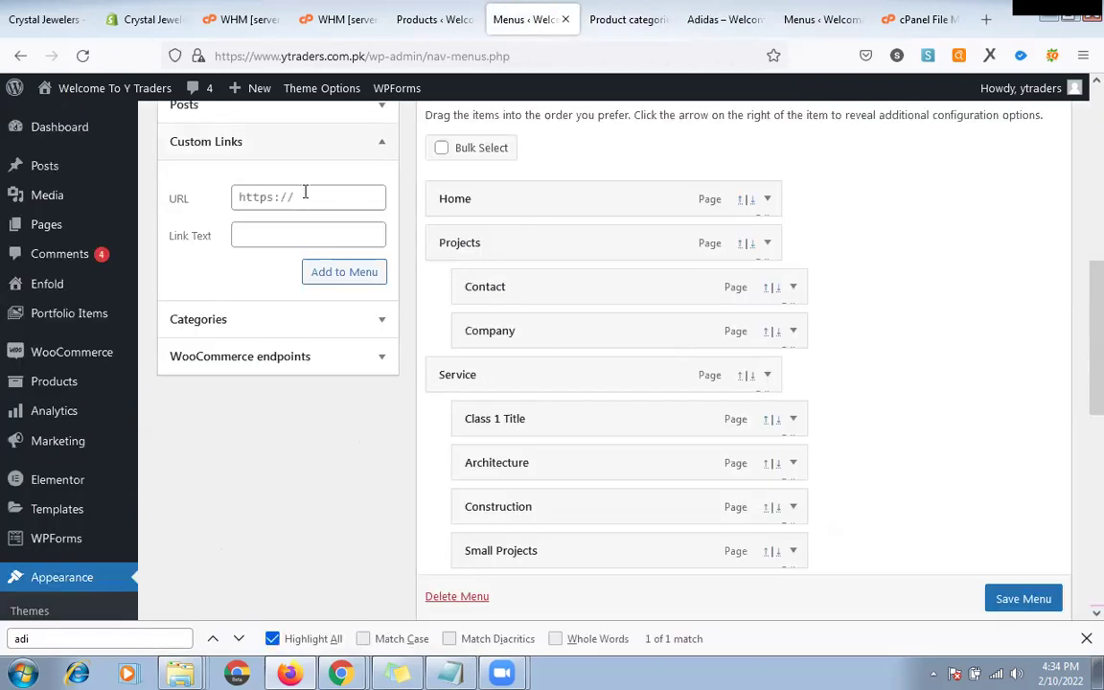
pyautogui.click(306, 197)
pyautogui.hotkey('ctrl', 'v')
pyautogui.click(300, 231)
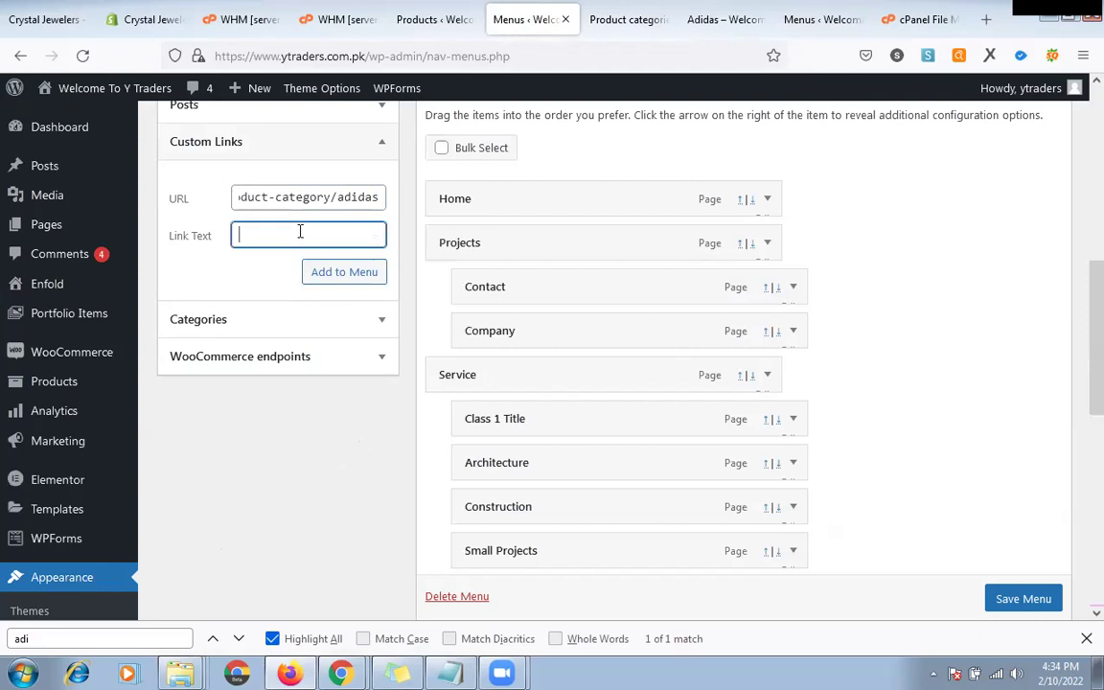
pyautogui.write('adidas')
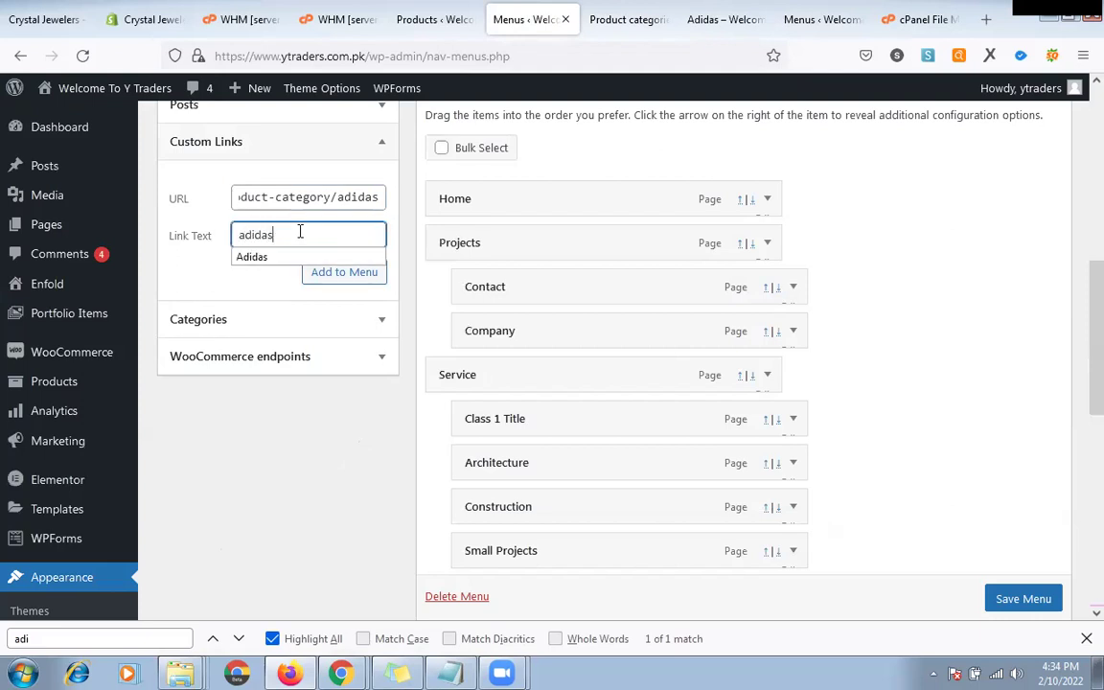
pyautogui.click(268, 257)
pyautogui.click(370, 279)
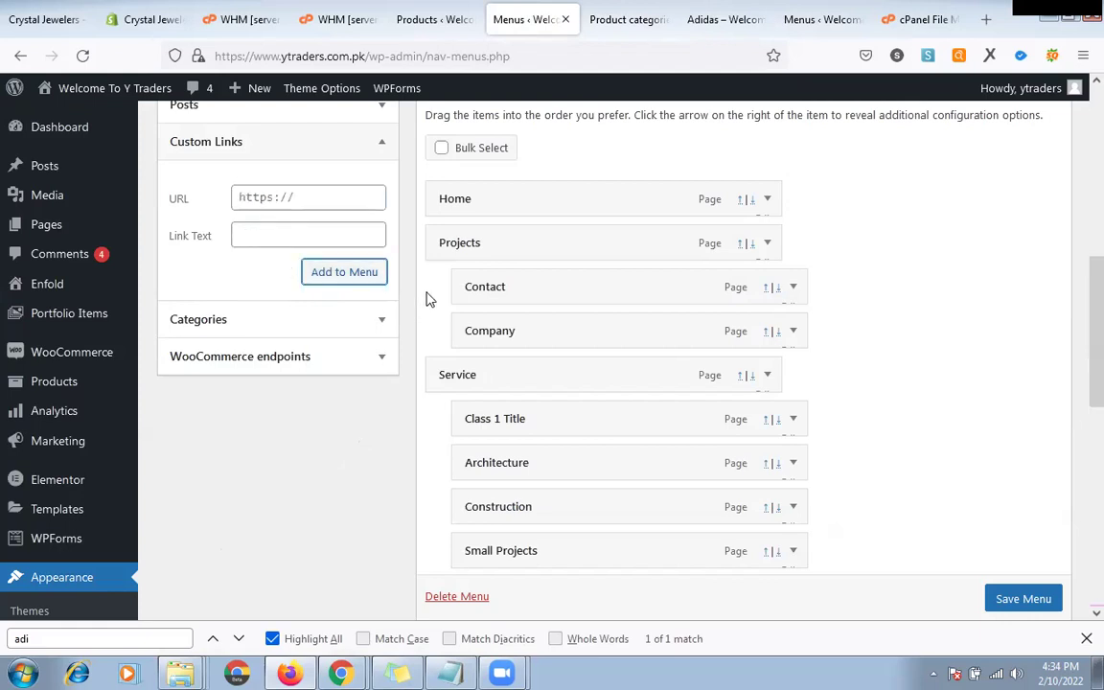
# Step: Nest the new Adidas item under "custom link" at the end of the menu structure and save the menu
pyautogui.scroll(-5, 582, 281)
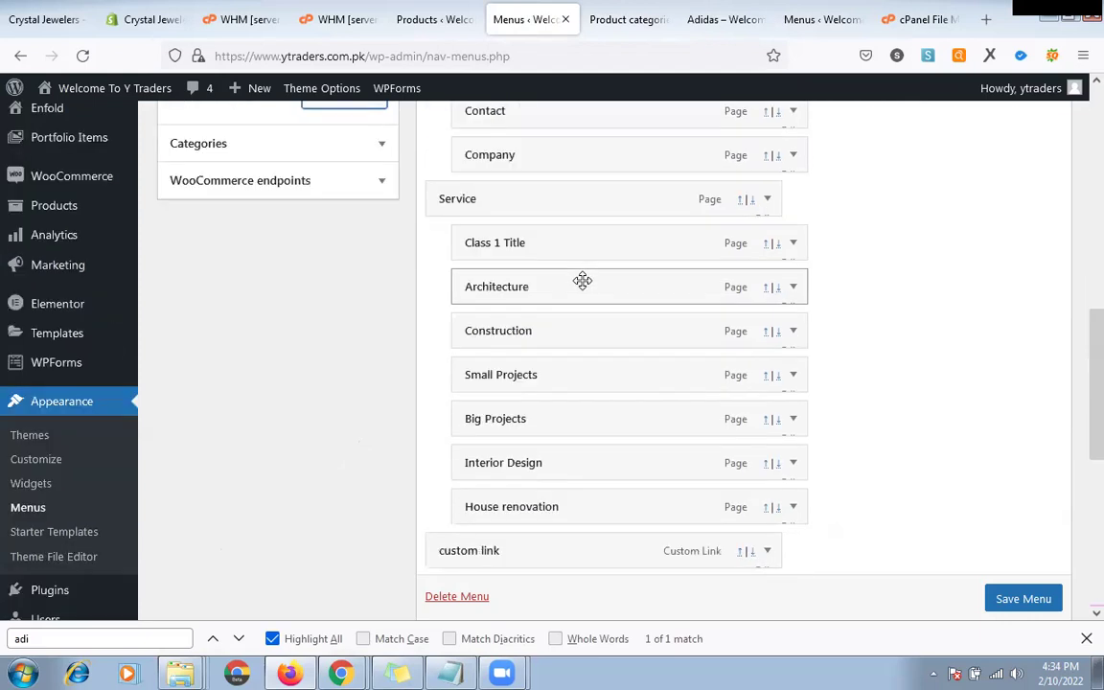
pyautogui.scroll(-3, 536, 527)
pyautogui.moveTo(483, 461)
pyautogui.mouseDown()
pyautogui.moveTo(520, 439)
pyautogui.moveTo(510, 443)
pyautogui.moveTo(515, 461)
pyautogui.moveTo(492, 463)
pyautogui.mouseUp()
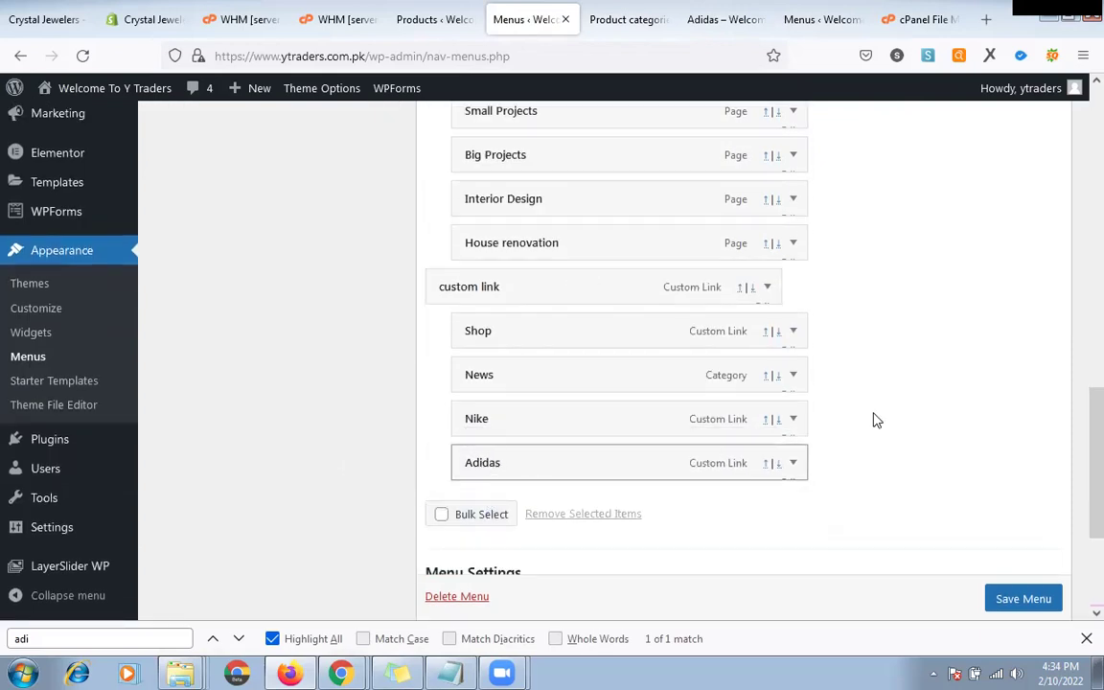
pyautogui.click(995, 607)
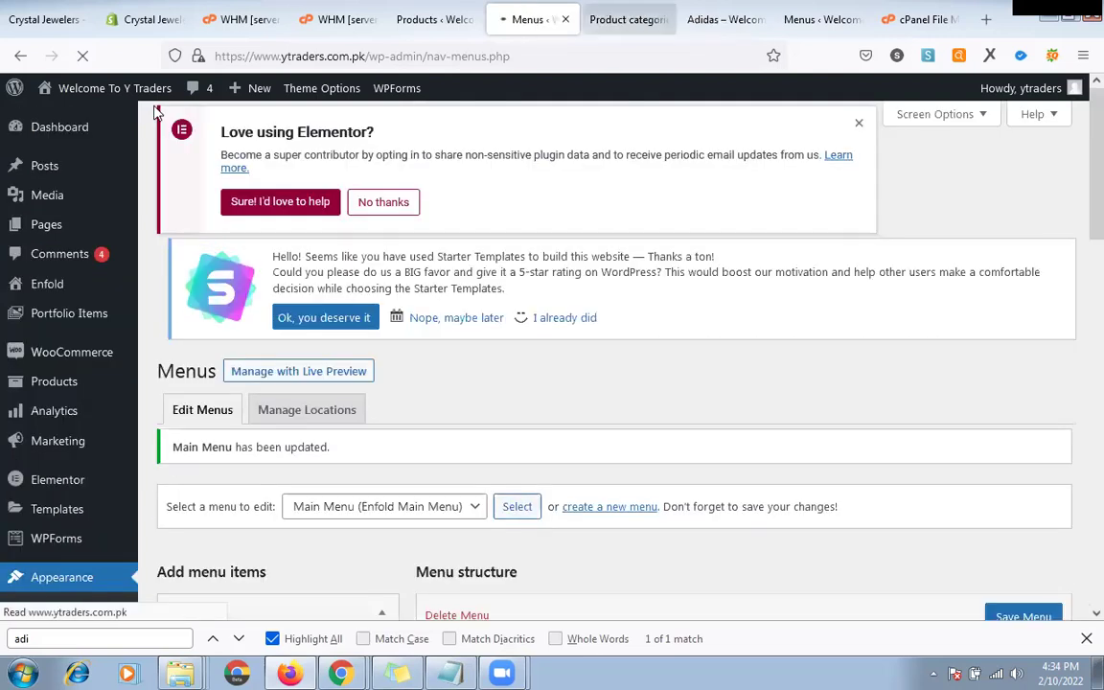
# Step: Open the site's front page in a new tab and reload it to check the main menu
pyautogui.moveTo(92, 91)
pyautogui.middleClick(67, 119)
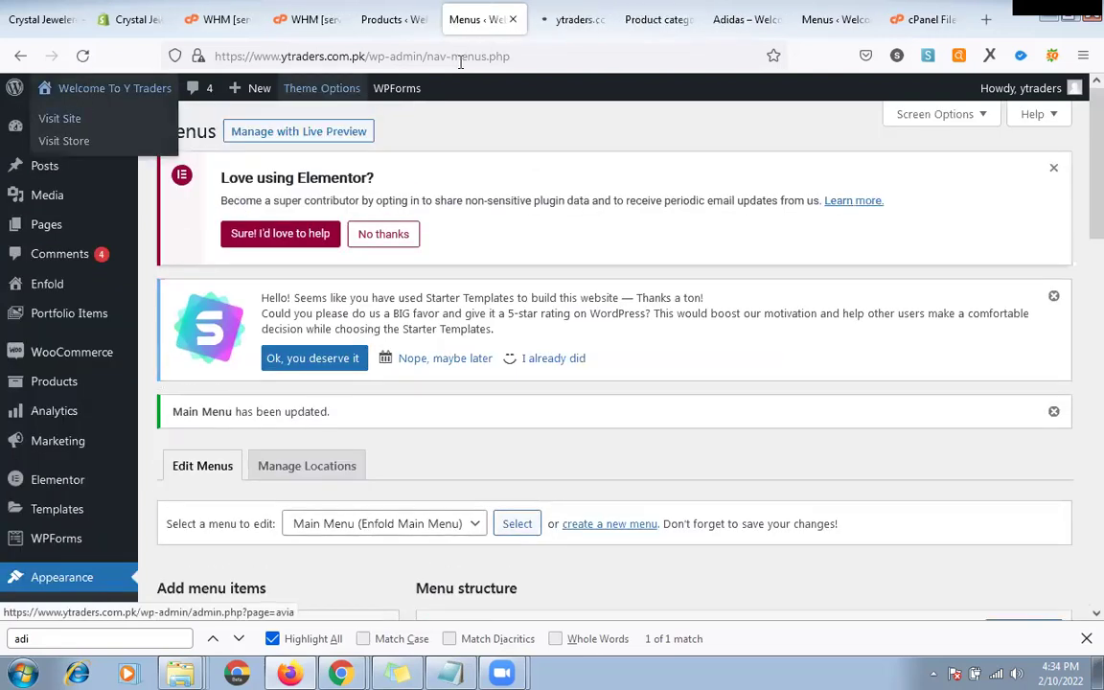
pyautogui.click(575, 29)
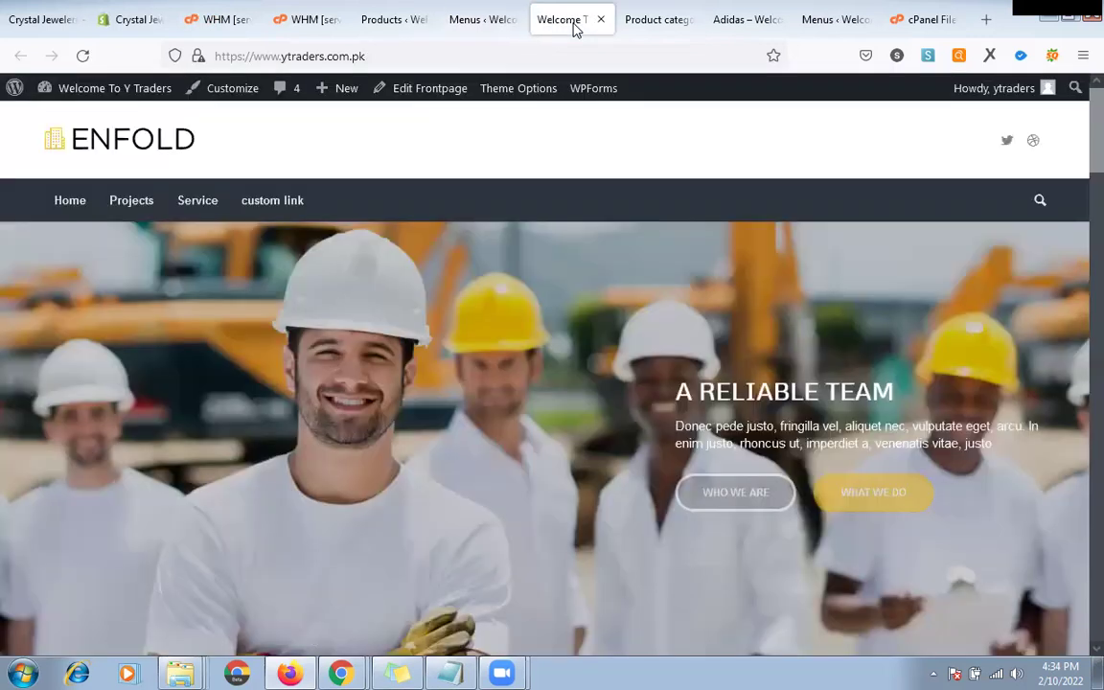
pyautogui.press('F5')
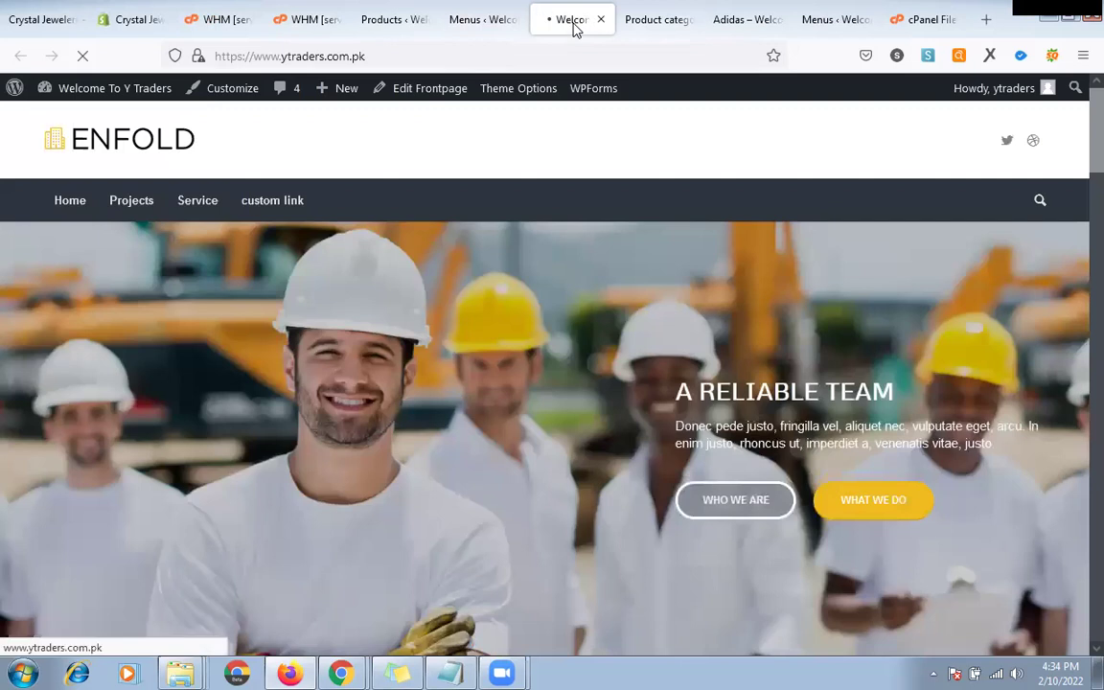
# Step: Remove the parent "custom link" item from the menu structure in the Menus editor
pyautogui.click(469, 9)
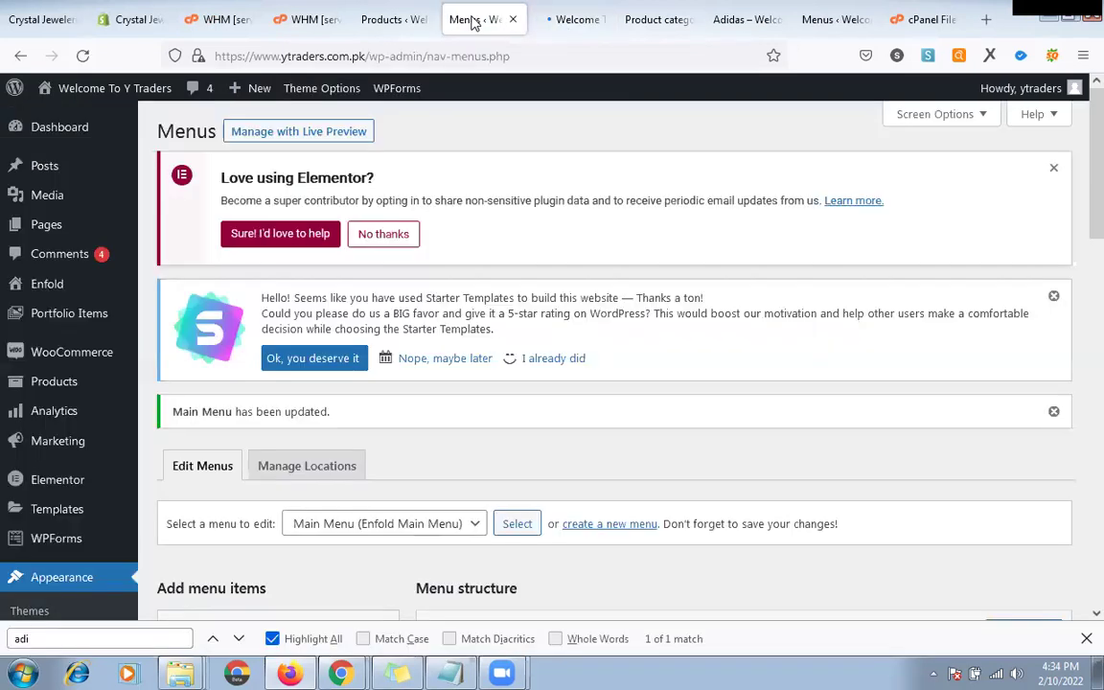
pyautogui.scroll(-3, 571, 388)
pyautogui.scroll(-2, 571, 391)
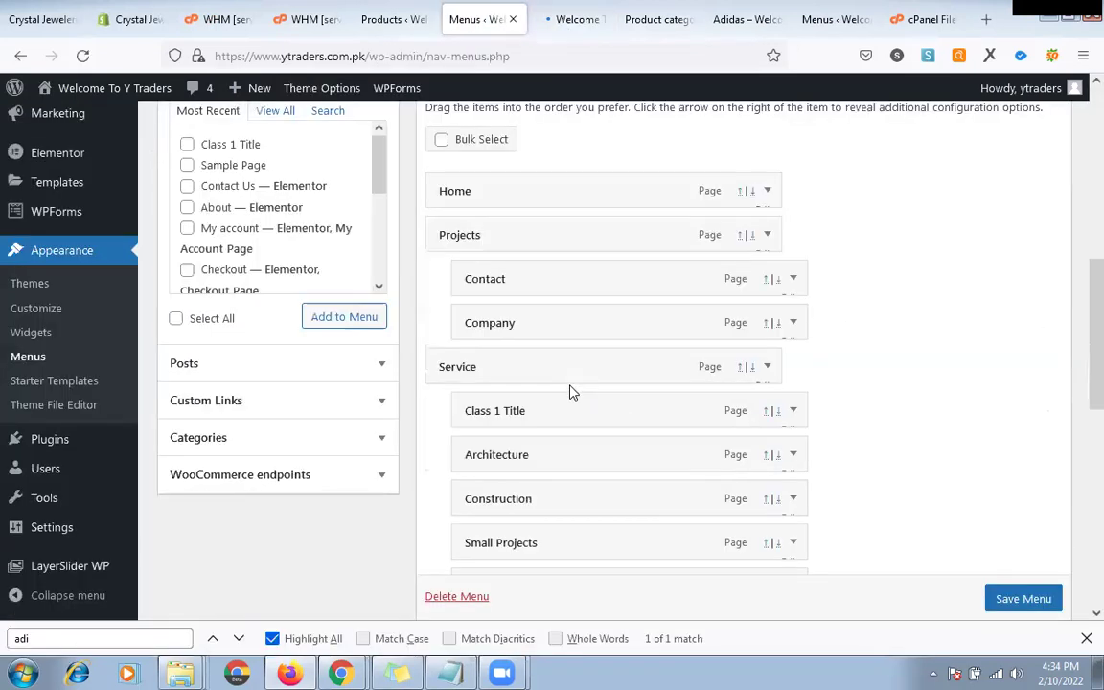
pyautogui.scroll(-1, 571, 391)
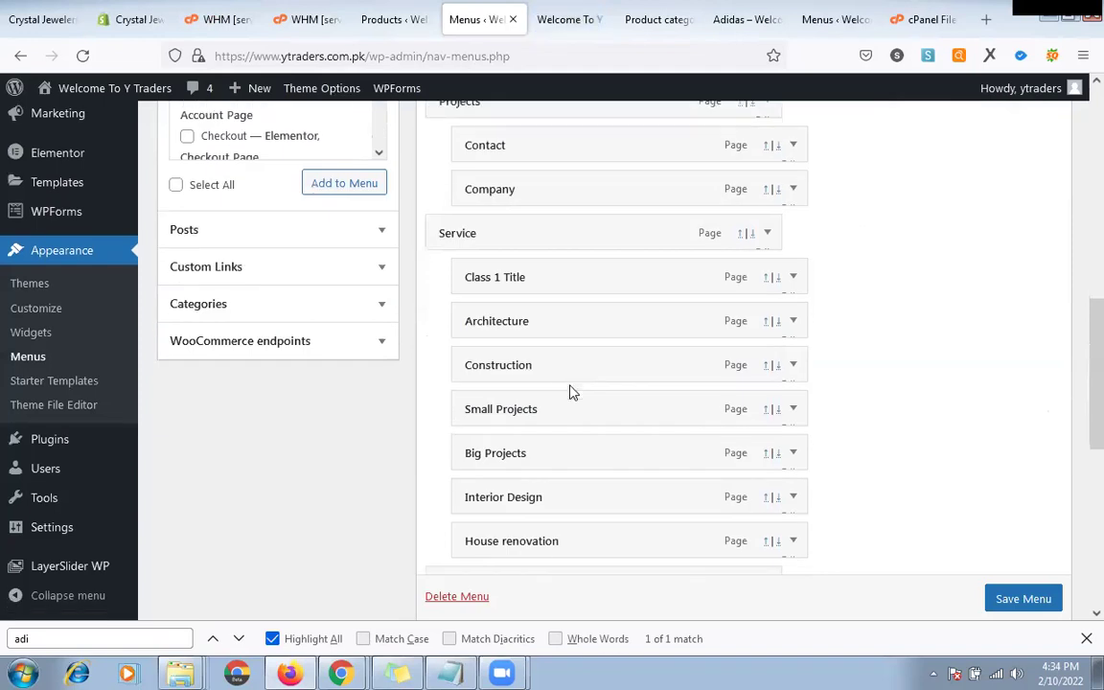
pyautogui.scroll(-3, 573, 391)
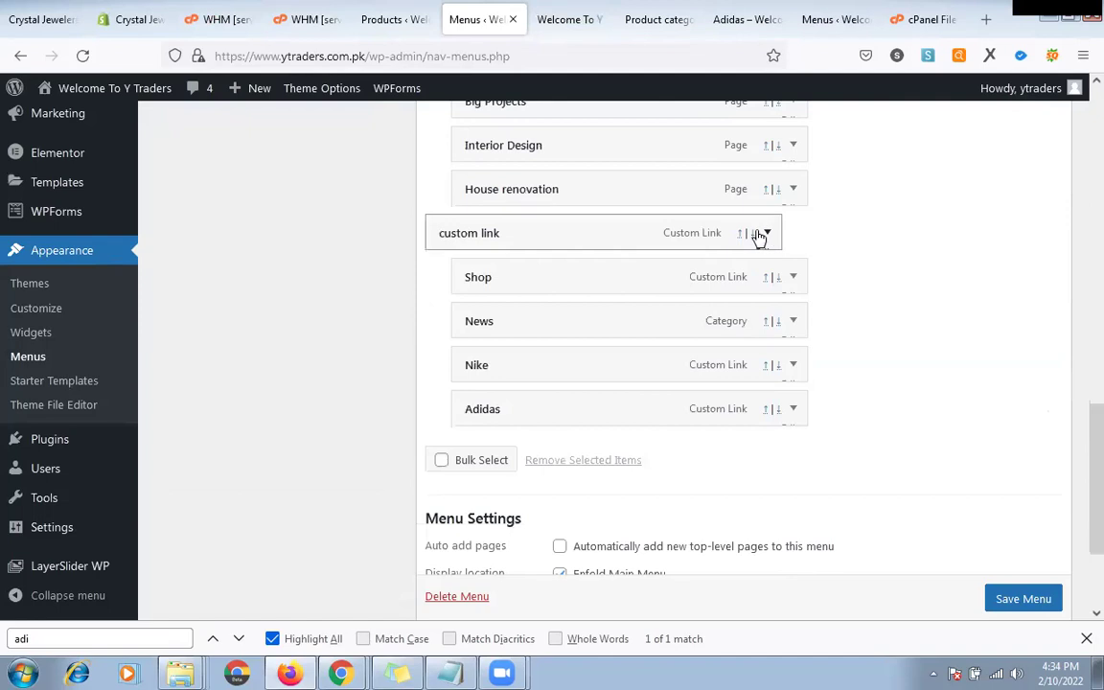
pyautogui.click(765, 235)
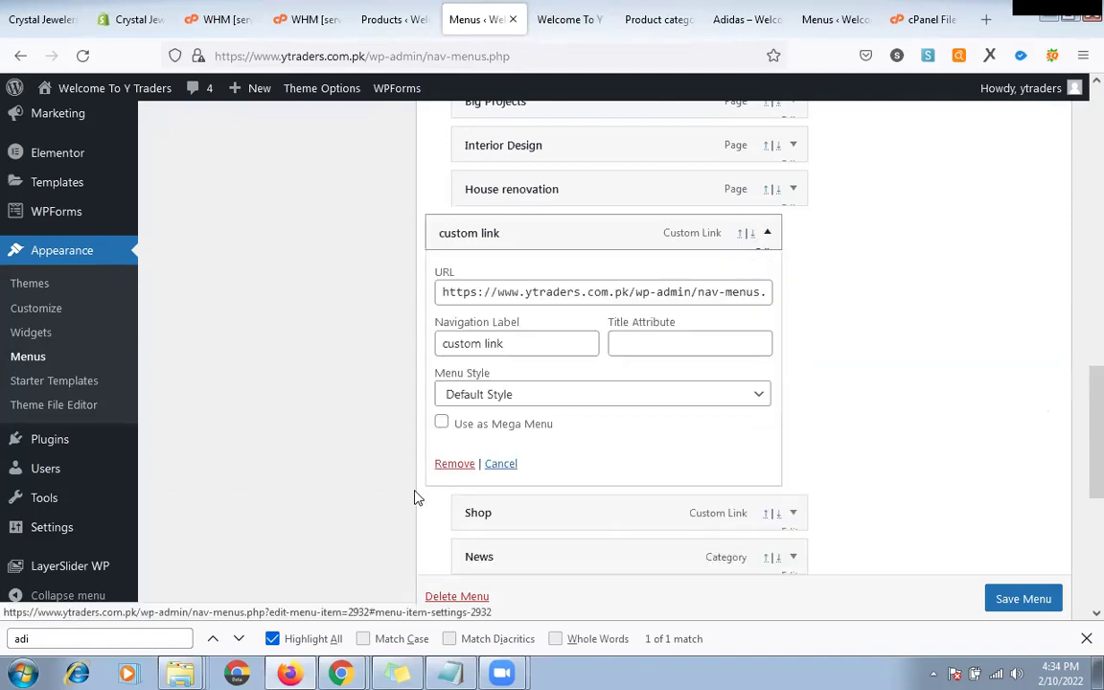
pyautogui.click(460, 464)
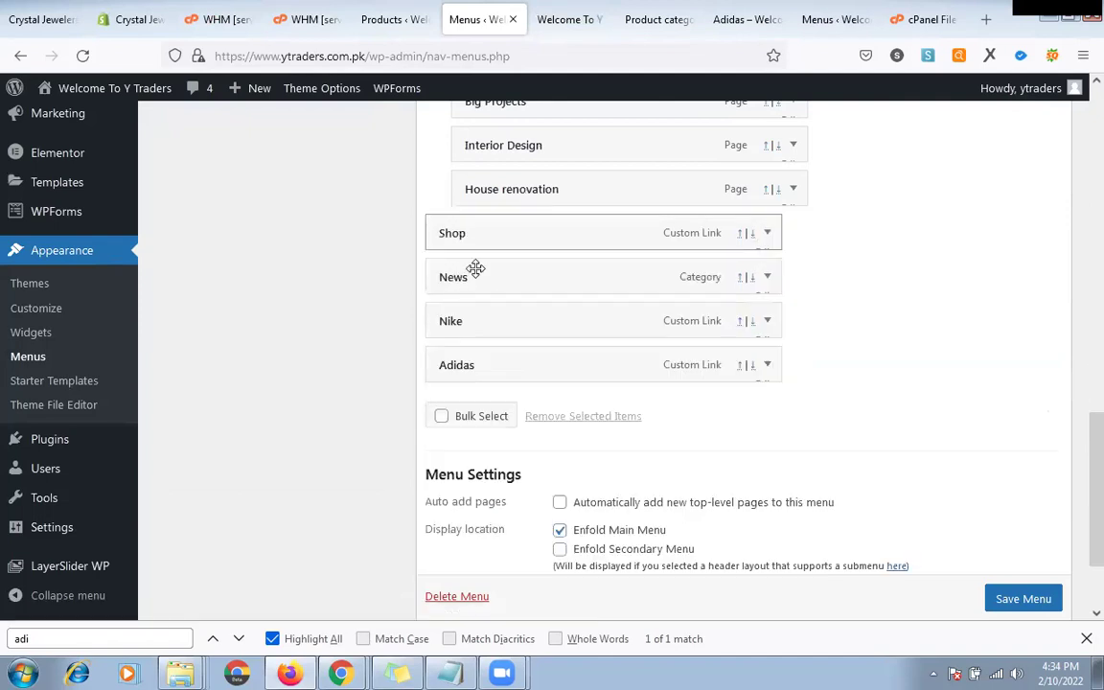
# Step: Nest the News, Nike and Adidas items under Shop and save the menu
pyautogui.moveTo(503, 268); pyautogui.dragTo(508, 273)
pyautogui.moveTo(493, 315); pyautogui.dragTo(1001, 627)
pyautogui.click(1023, 583)
pyautogui.scroll(-1, 409, 163)
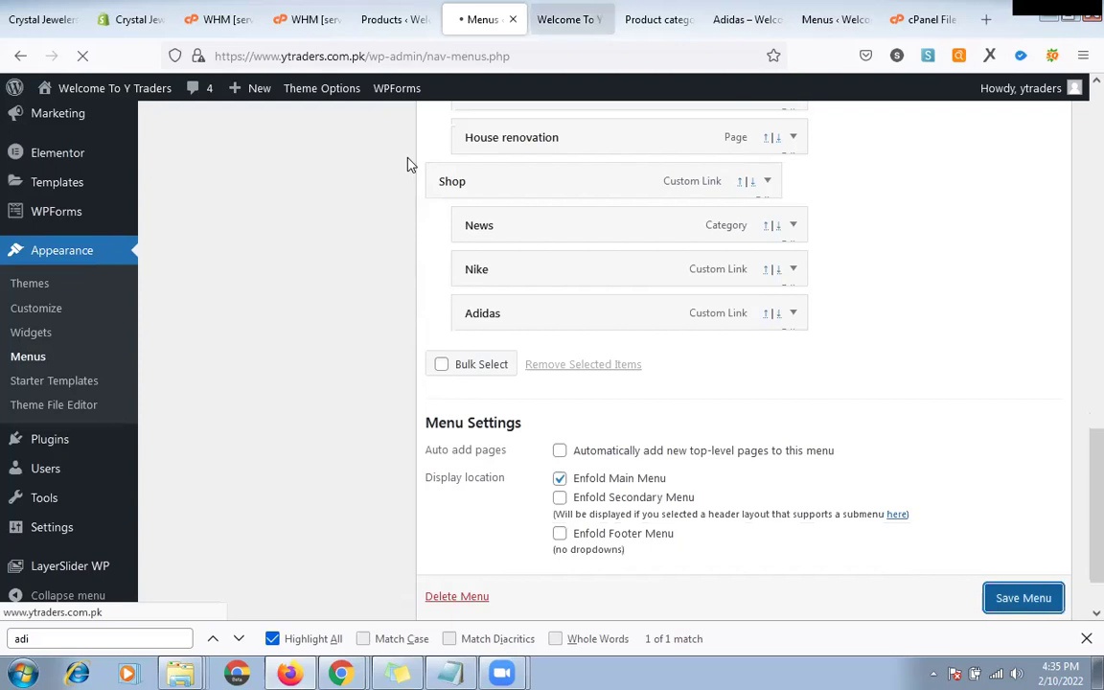
# Step: Reload the site's front page and view the submenu under Shop
pyautogui.hotkey('ctrl', 'Tab')
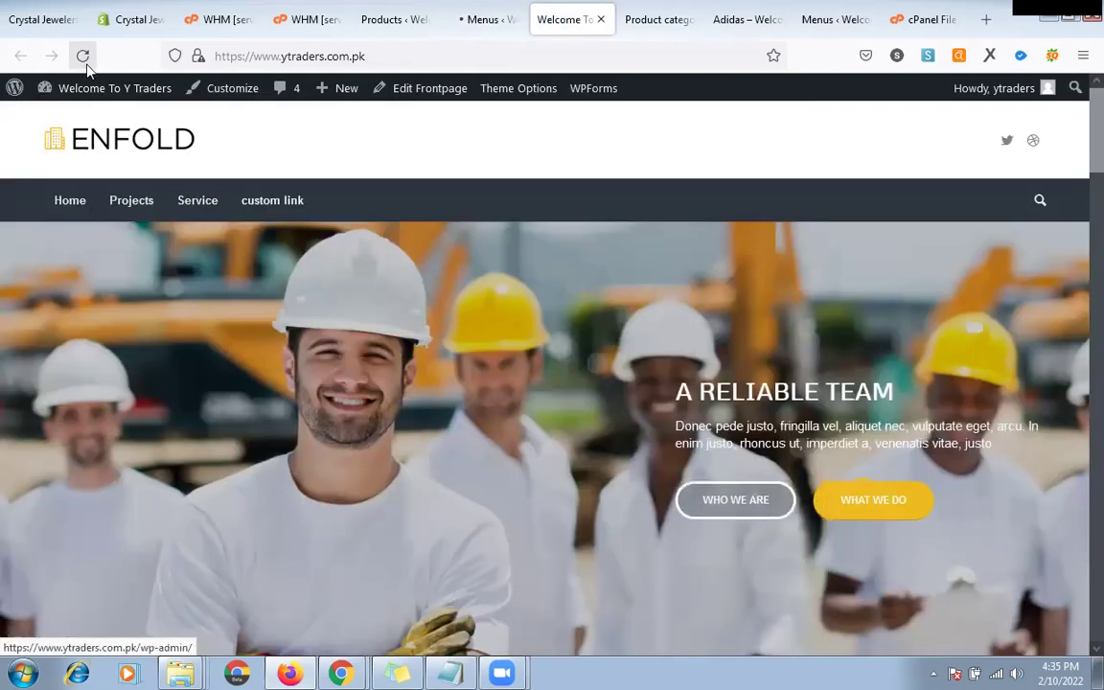
pyautogui.moveTo(260, 189)
pyautogui.press('F5')
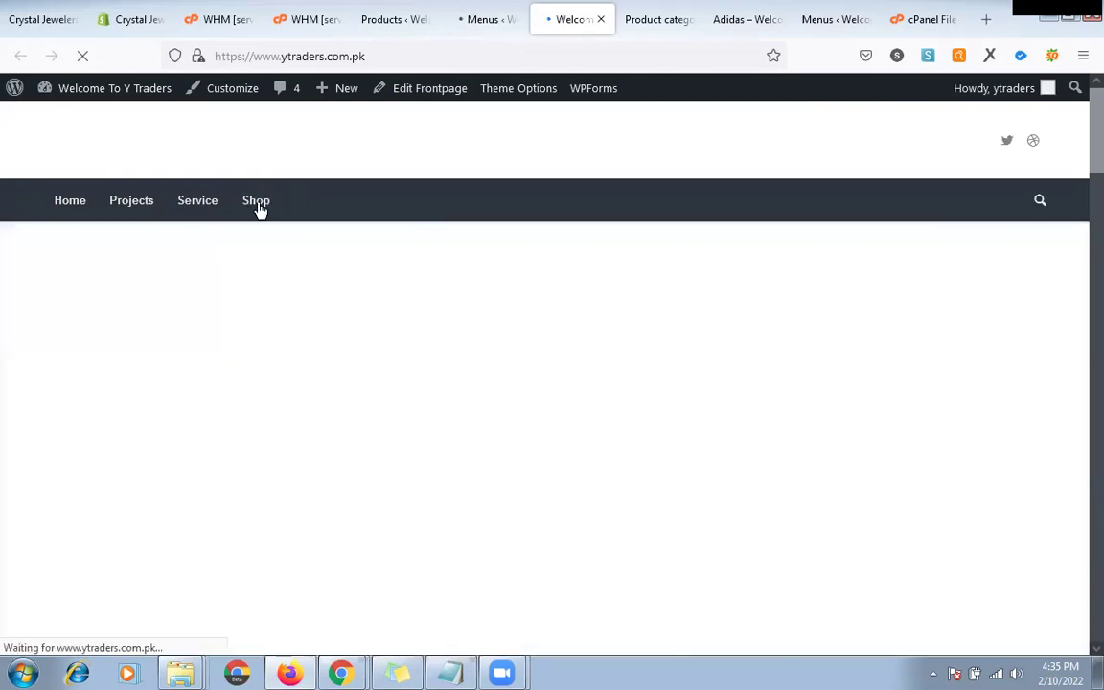
pyautogui.moveTo(255, 213)
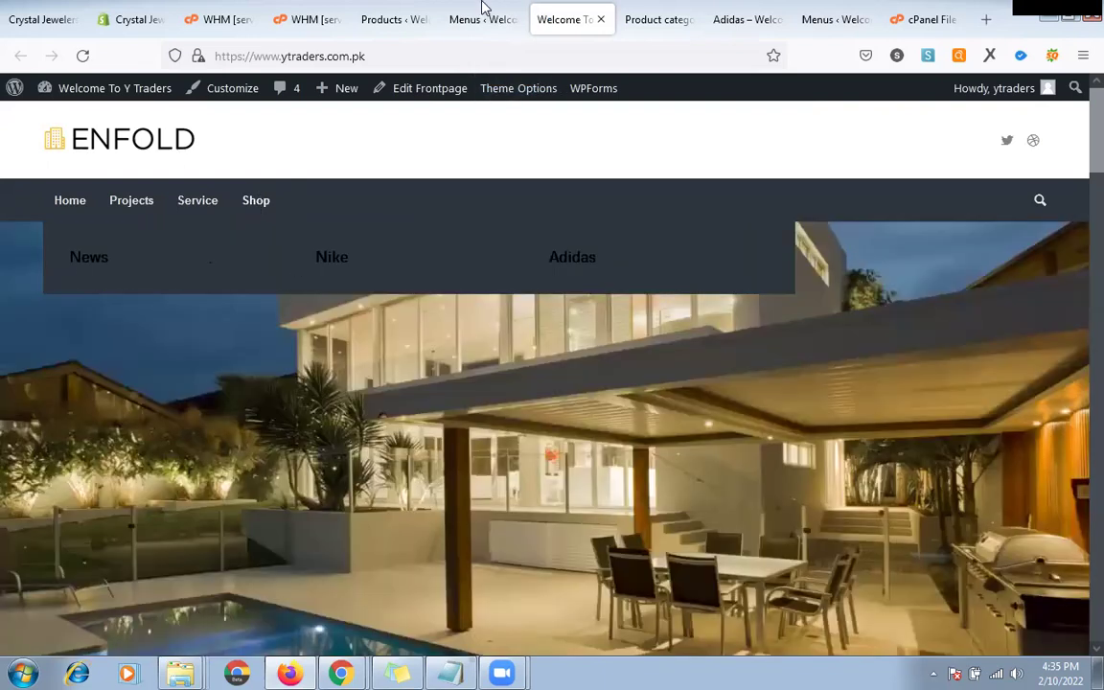
# Step: Examine the items nested under Shop in the Menus editor, including the News item's column settings
pyautogui.click(484, 10)
pyautogui.scroll(-5, 671, 316)
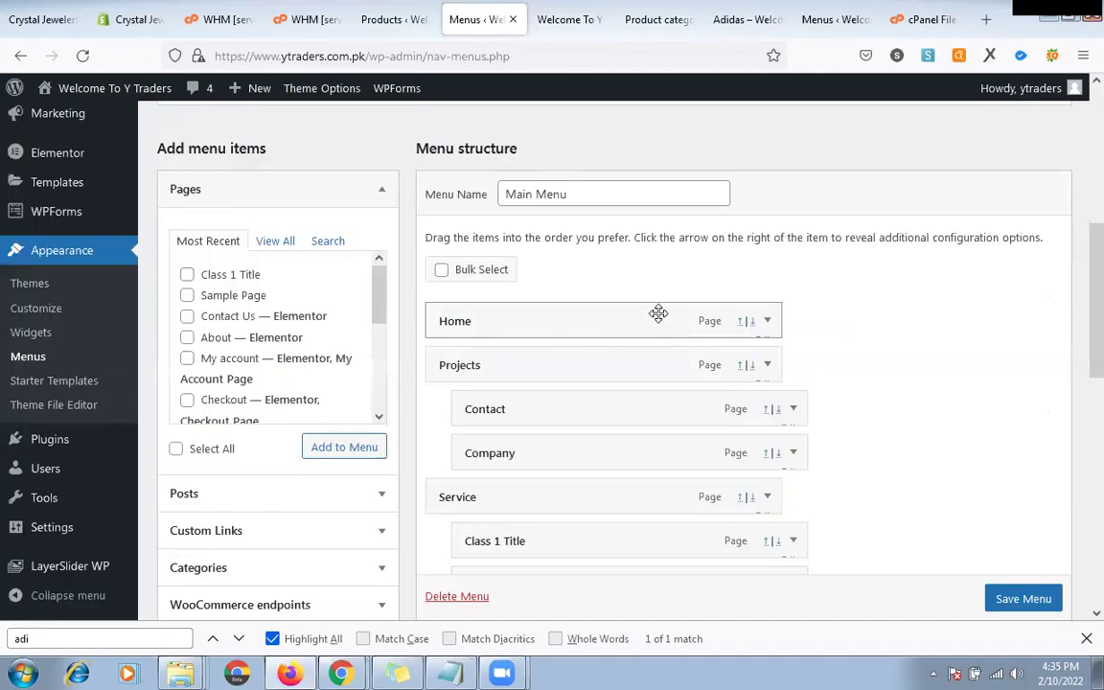
pyautogui.scroll(-10, 658, 313)
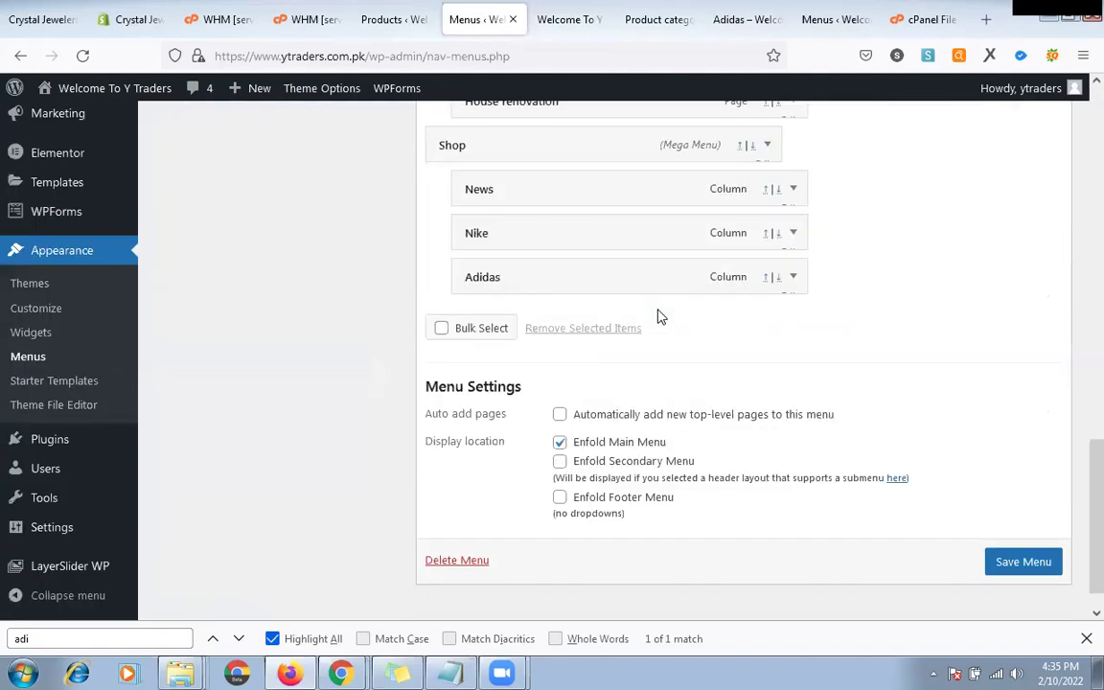
pyautogui.click(794, 190)
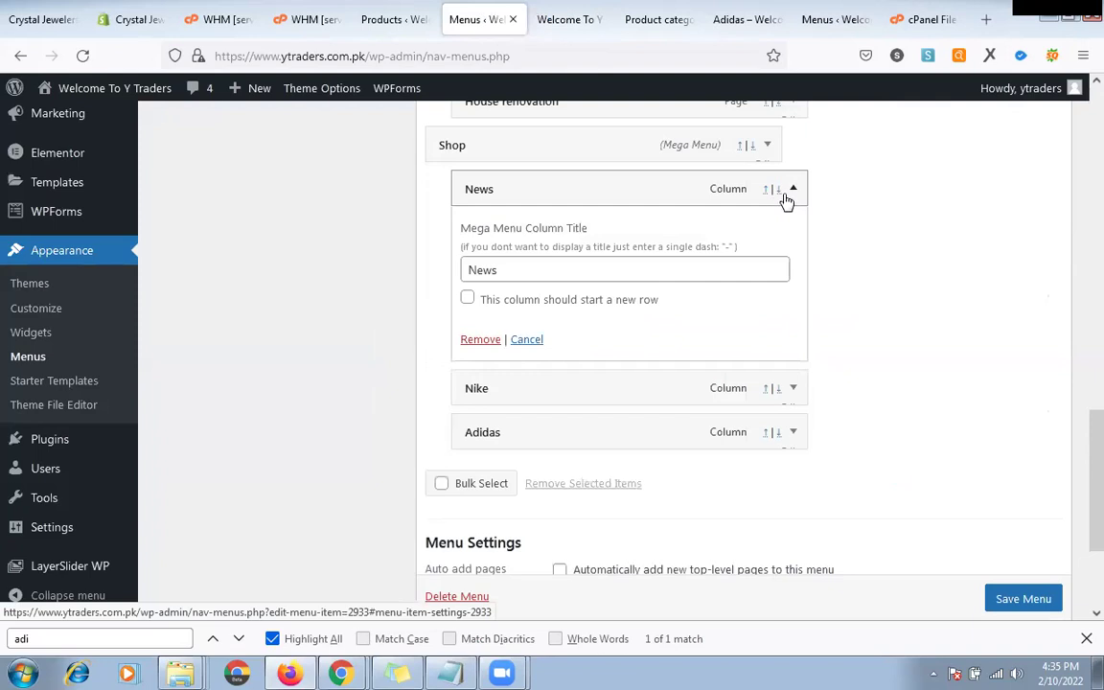
pyautogui.click(792, 194)
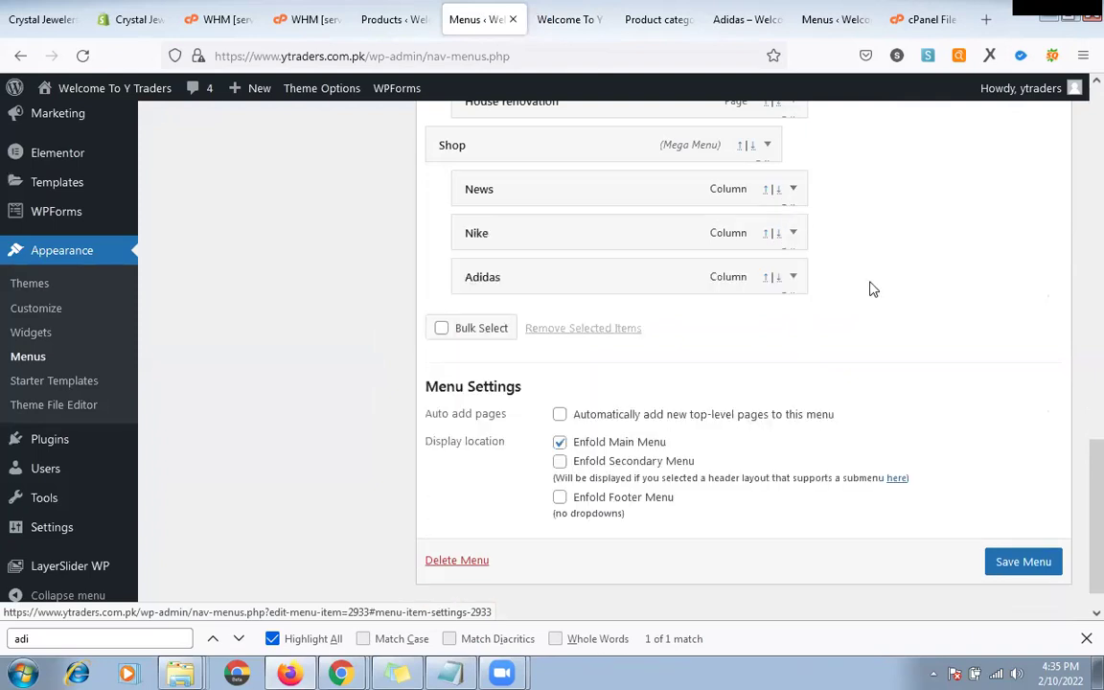
pyautogui.scroll(3, 422, 143)
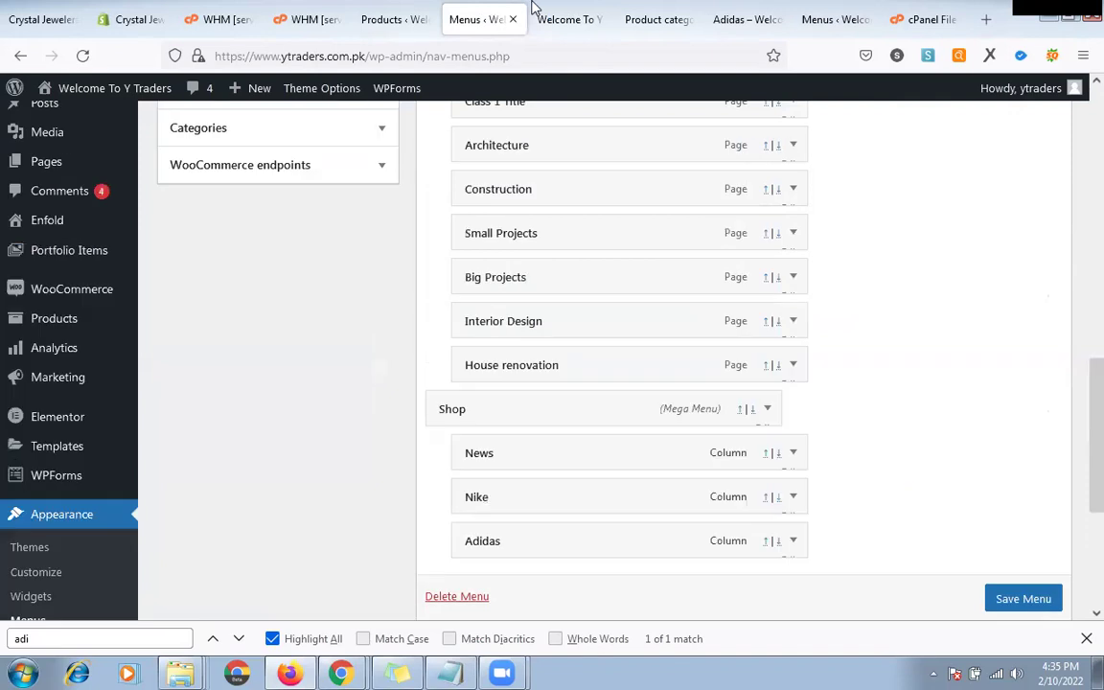
pyautogui.hotkey('ctrl', 'Tab')
pyautogui.hotkey('ctrl', 'shift', 'Tab')
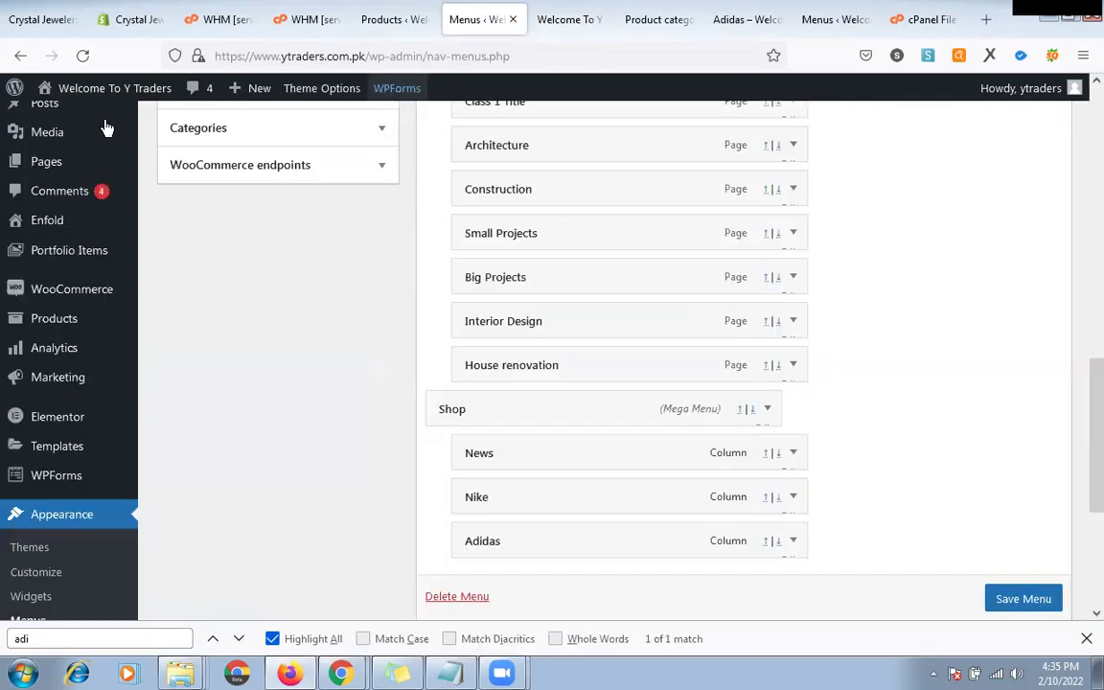
pyautogui.scroll(-3, 67, 350)
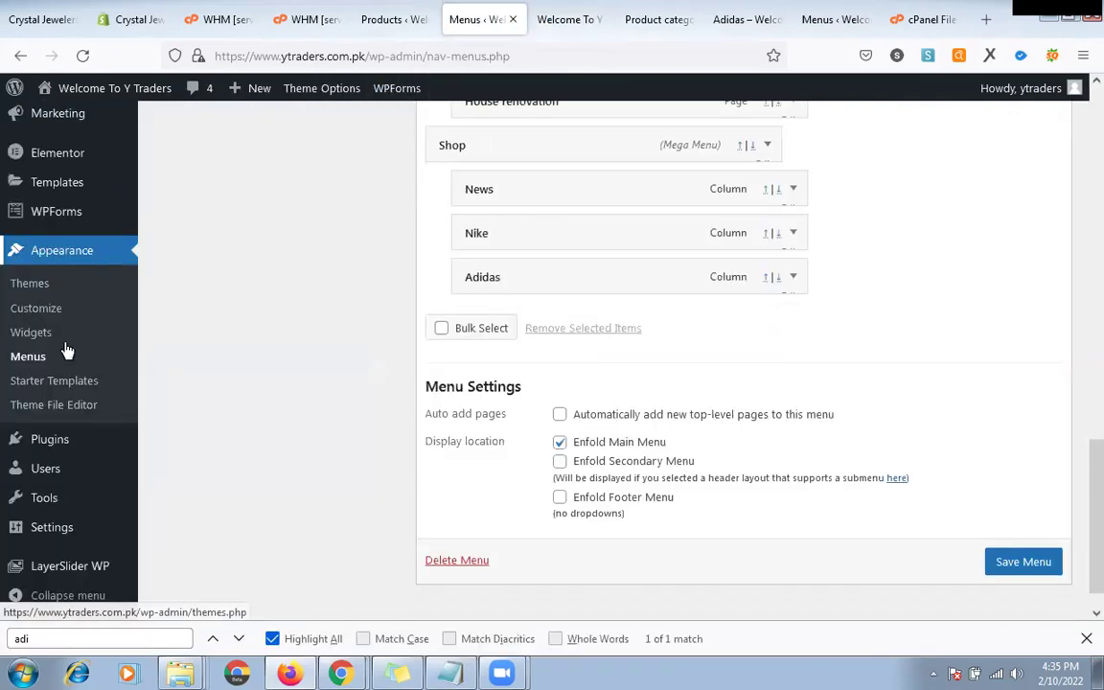